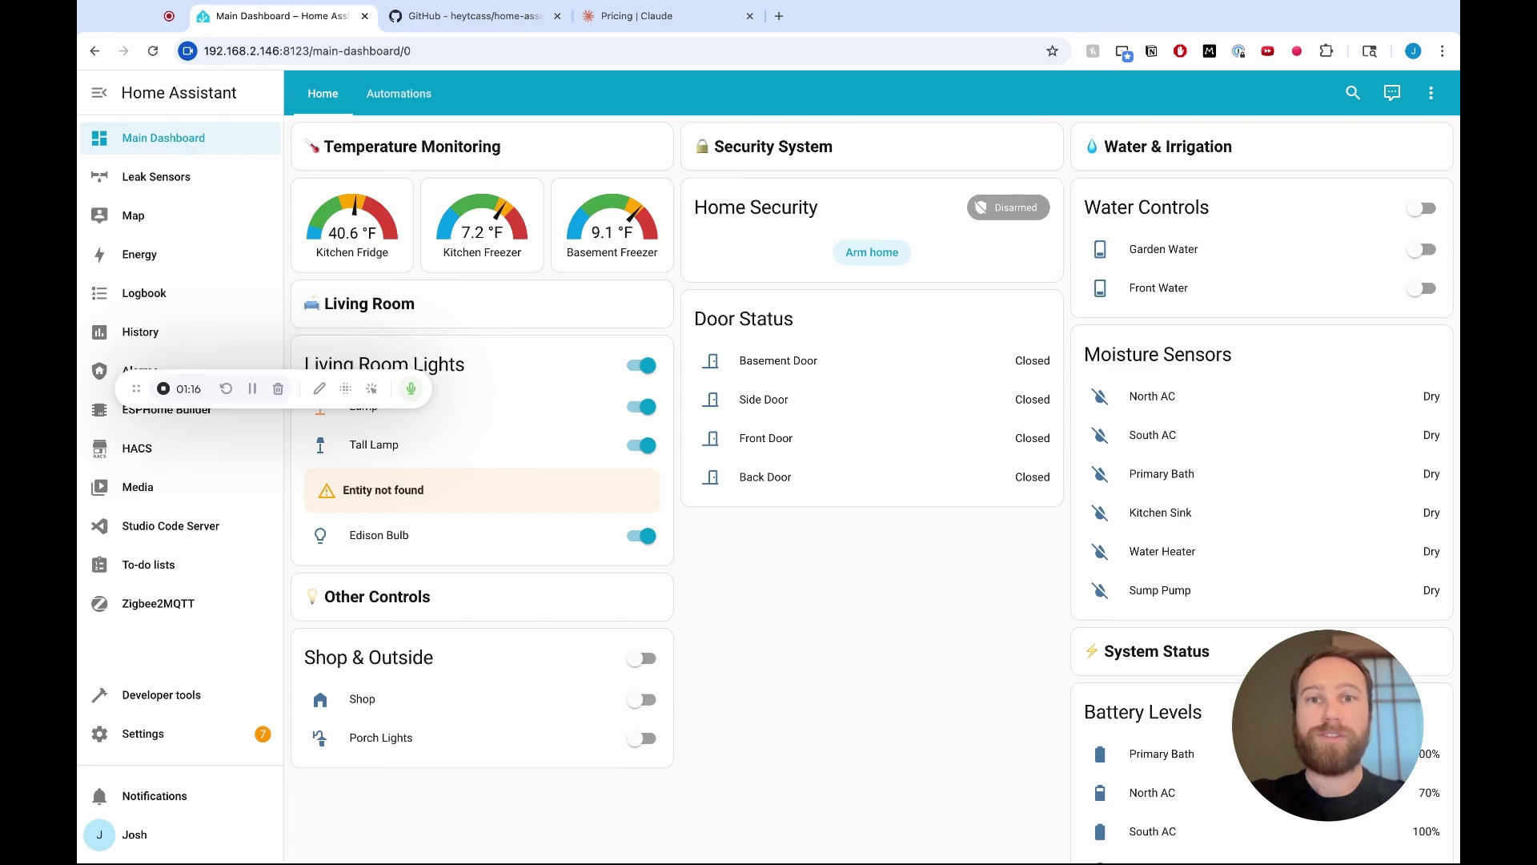
Look through Settings and the system settings, then go back to the main dashboard.
click(120, 742)
scroll(765, 555, down, 2)
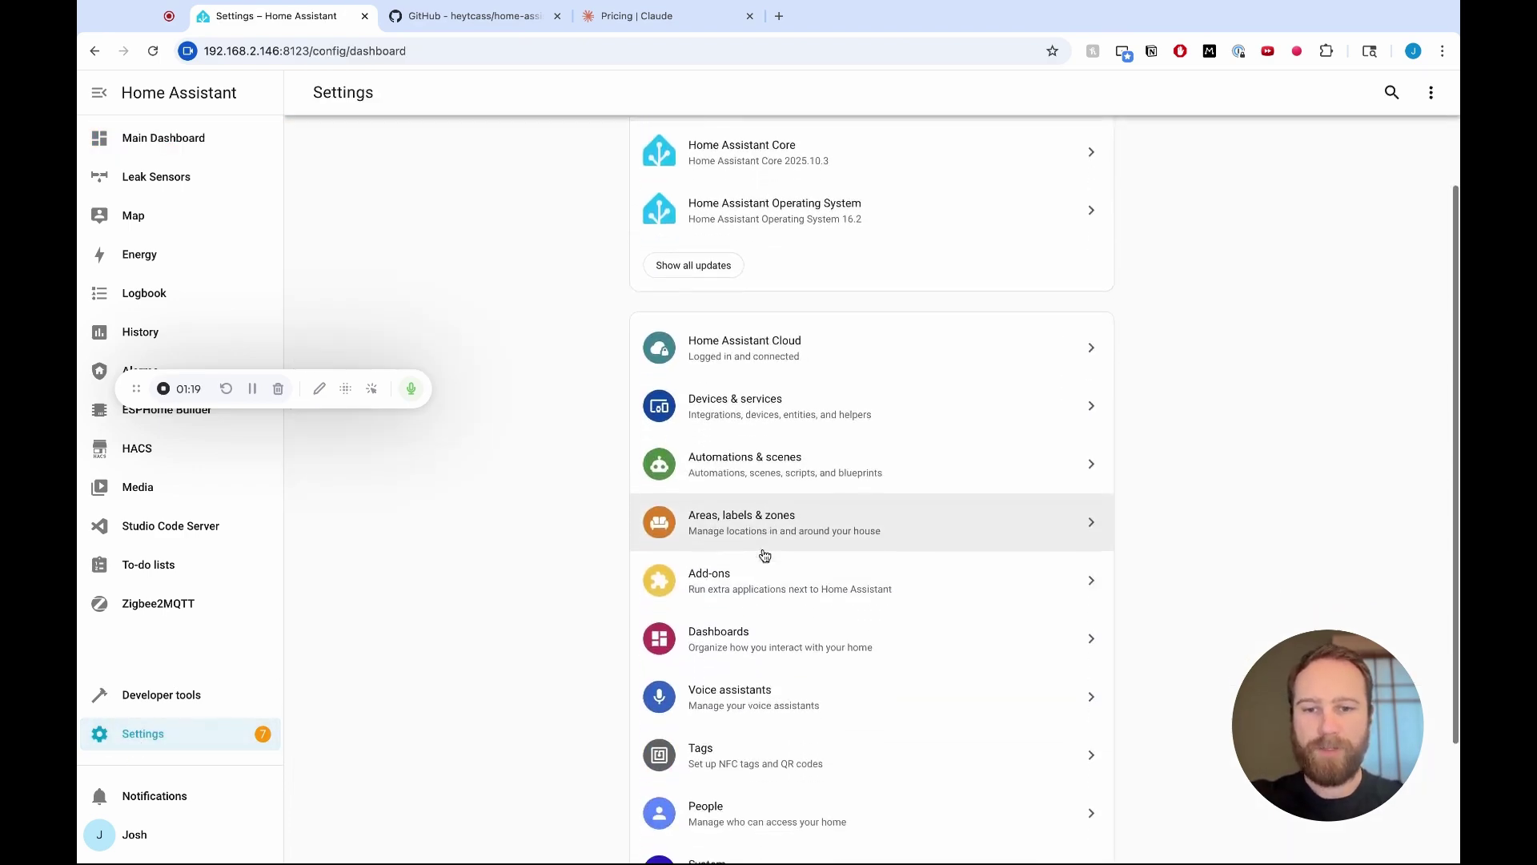
scroll(749, 728, down, 2)
click(749, 729)
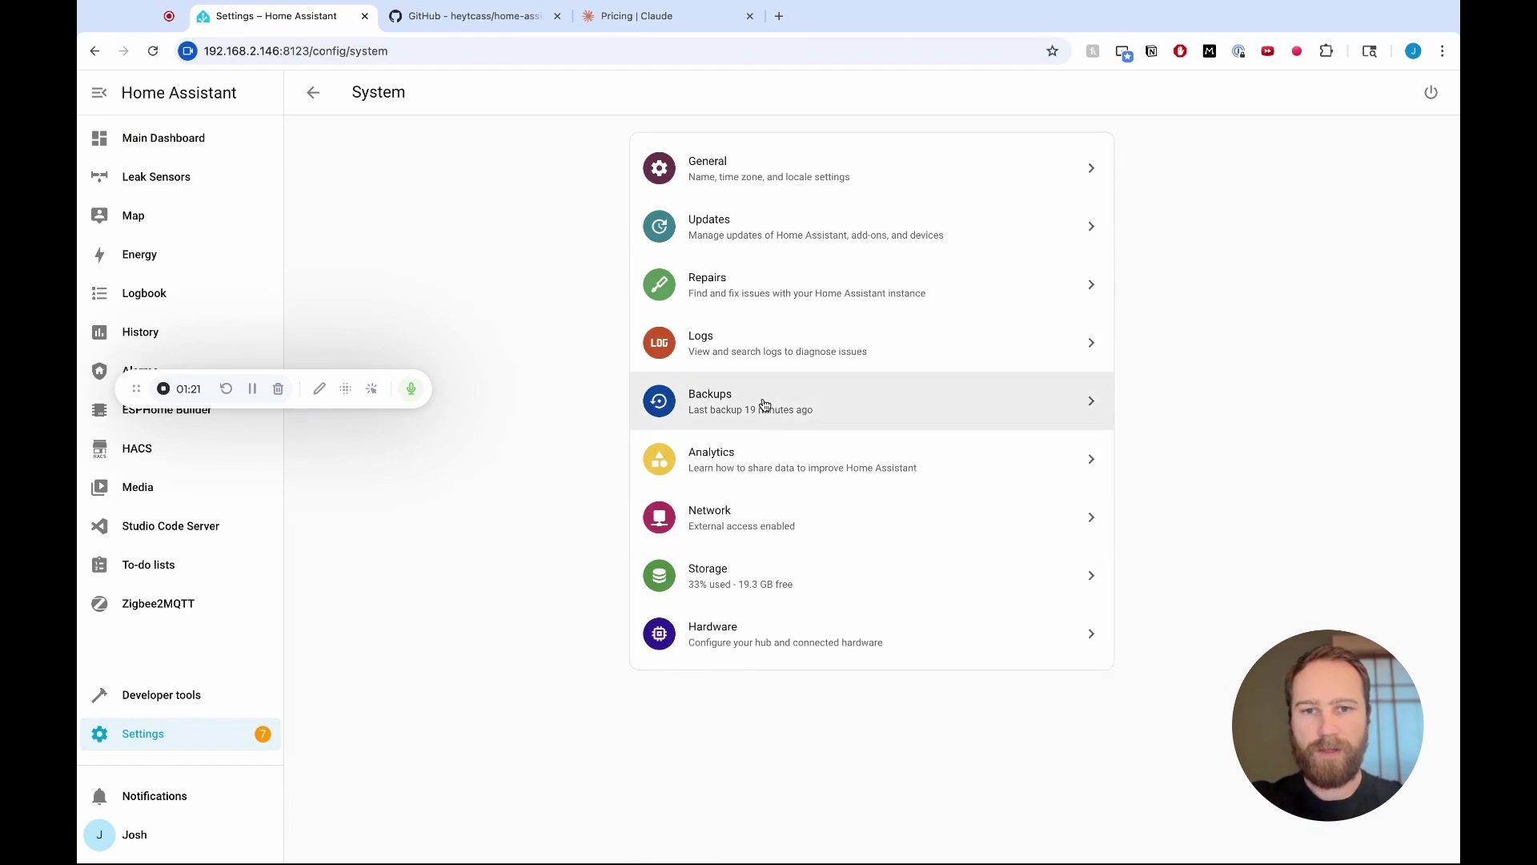
click(210, 149)
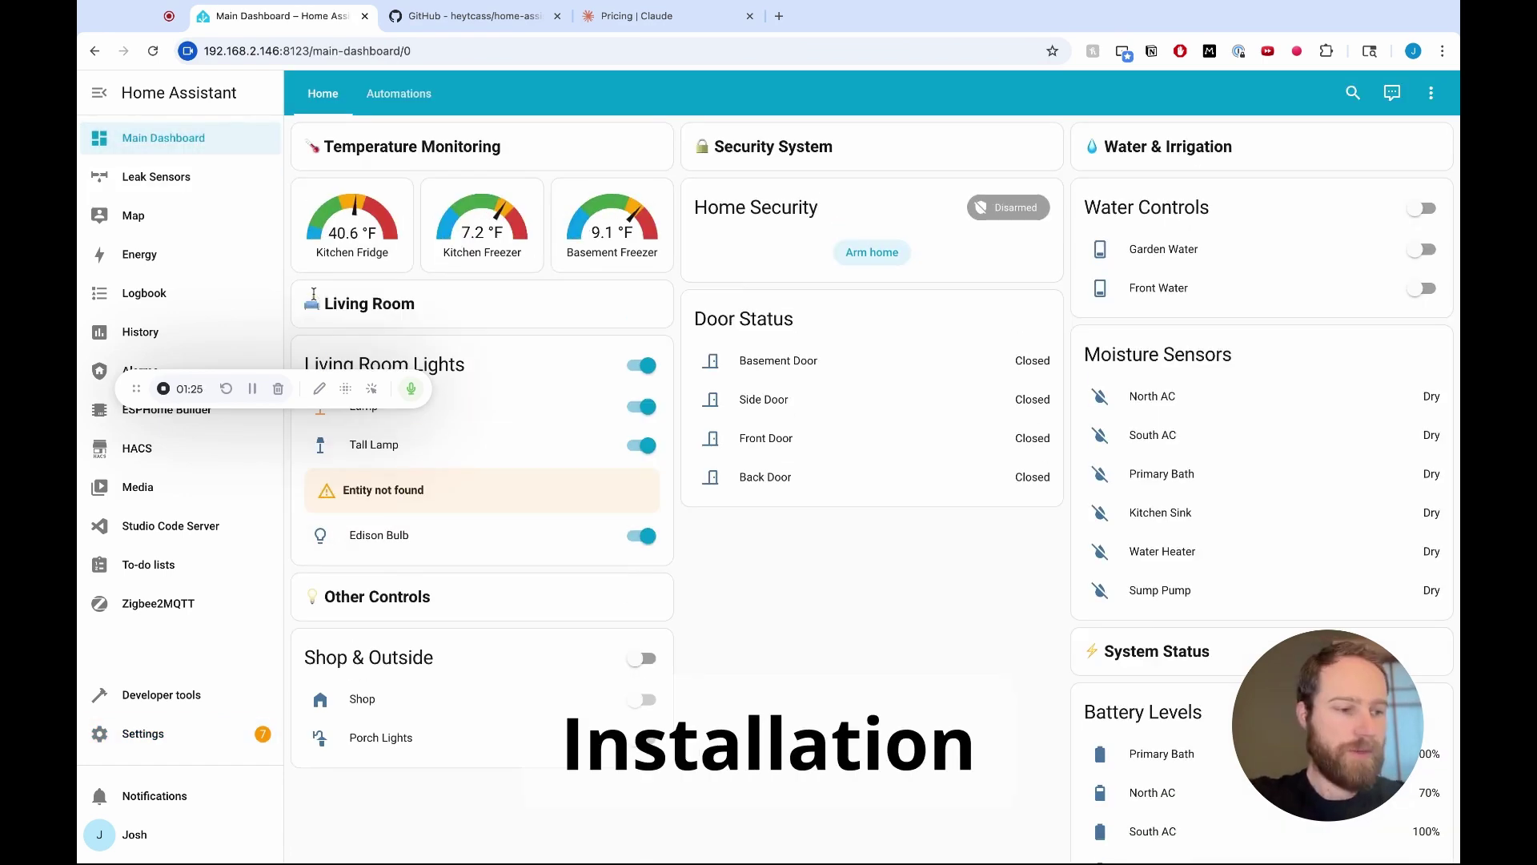
Open the add-on store's Repositories list and view the Claude Terminal repository on GitHub.
click(93, 738)
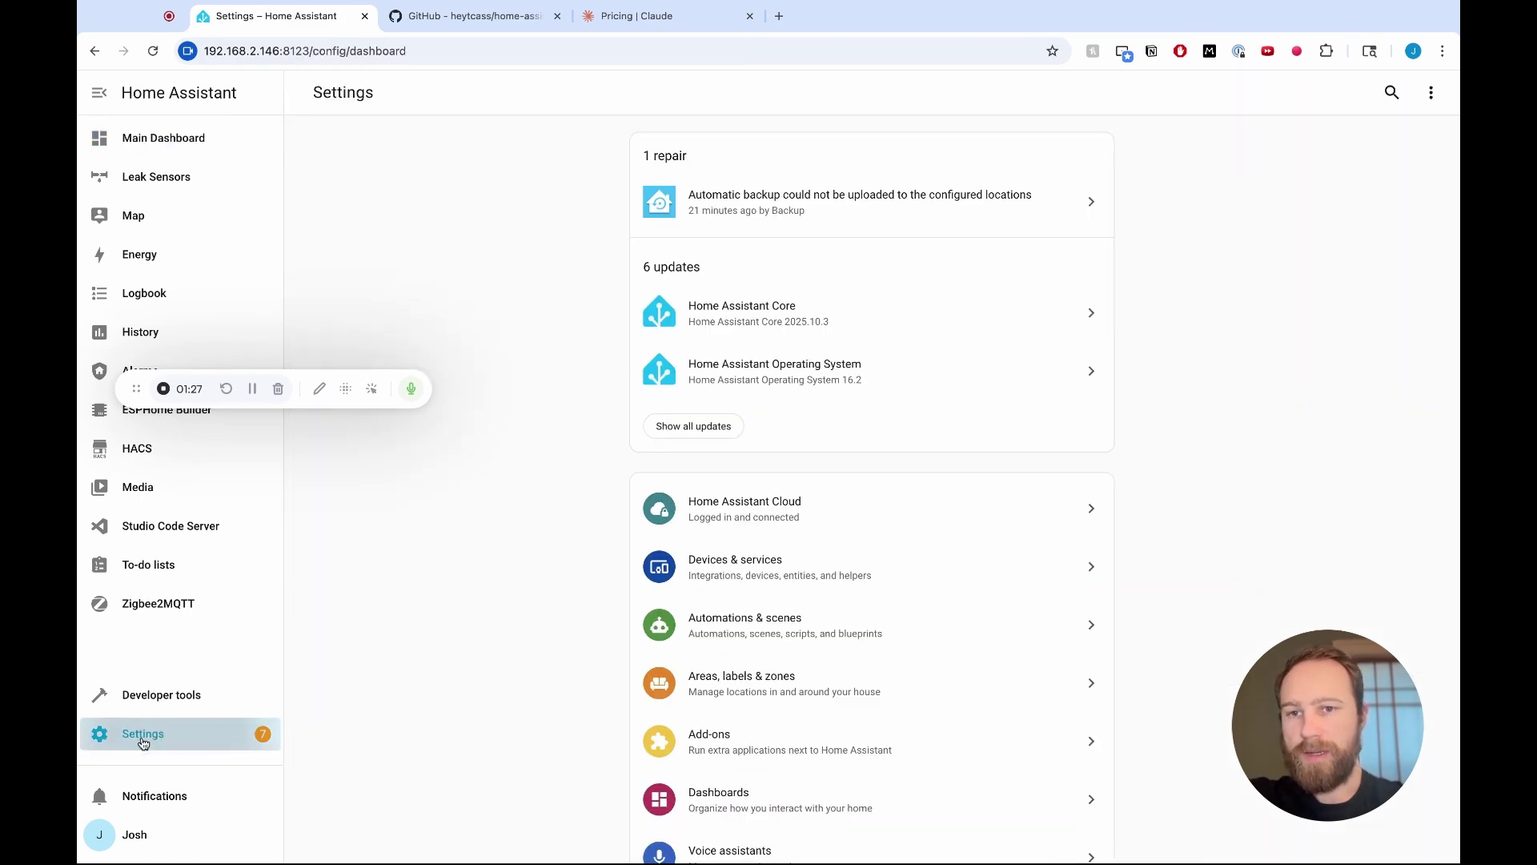
scroll(681, 436, down, 2)
click(757, 648)
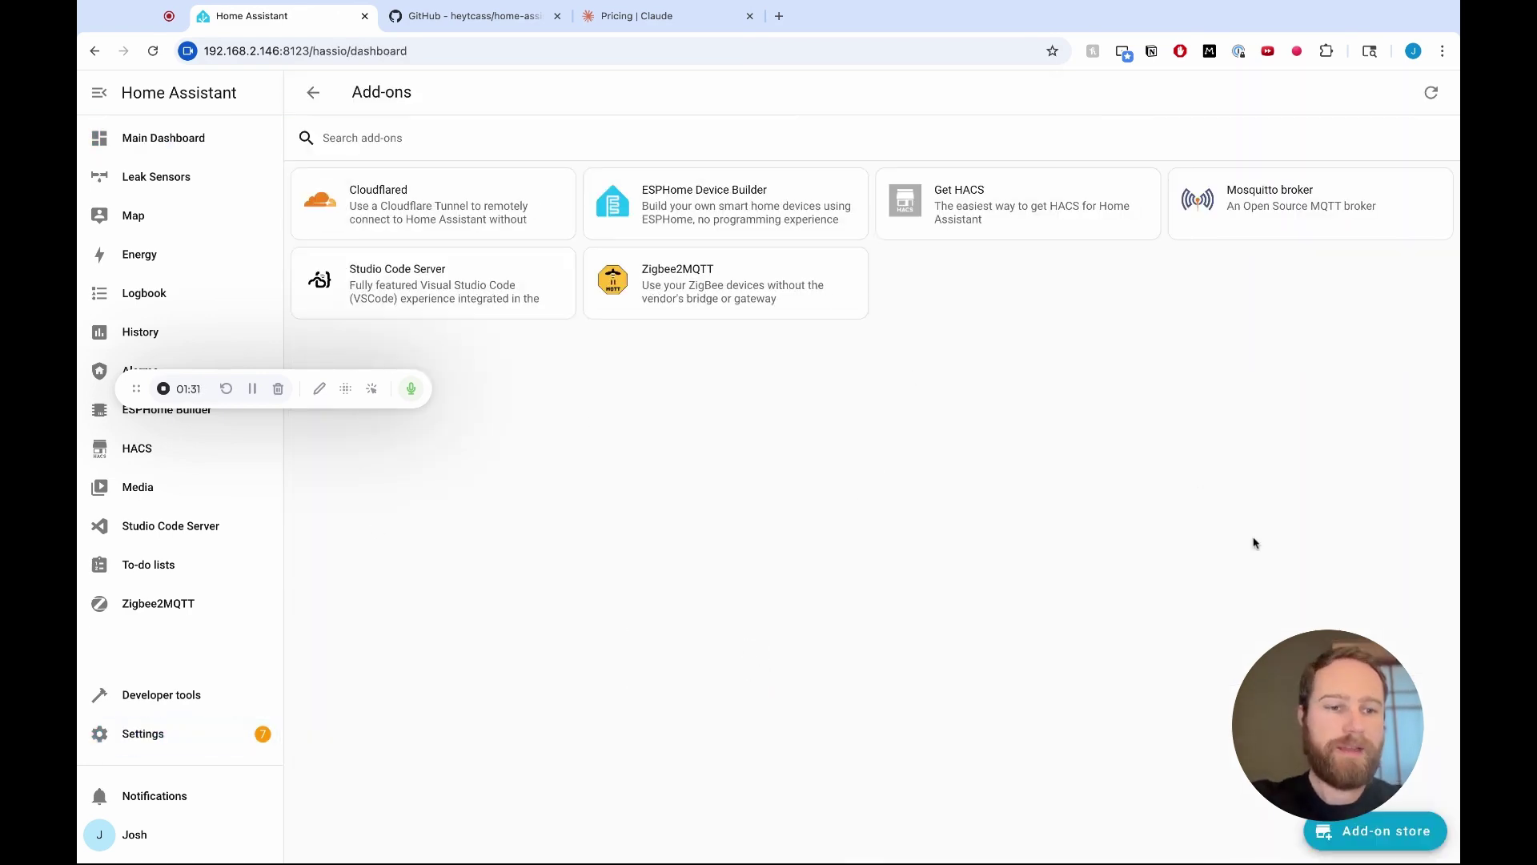
mouse_move(1397, 780)
click(1401, 832)
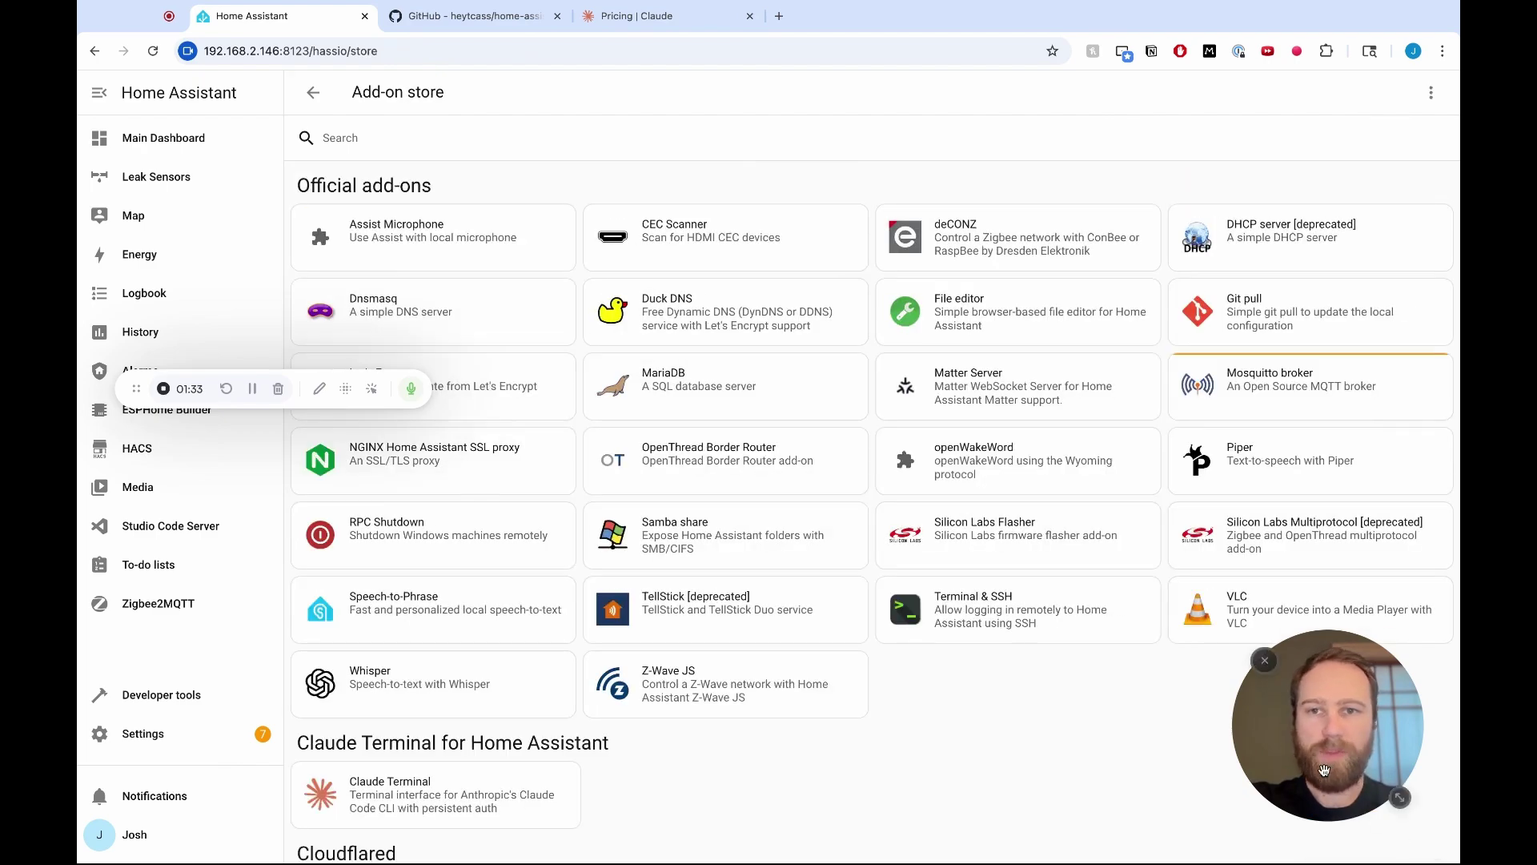
click(1432, 93)
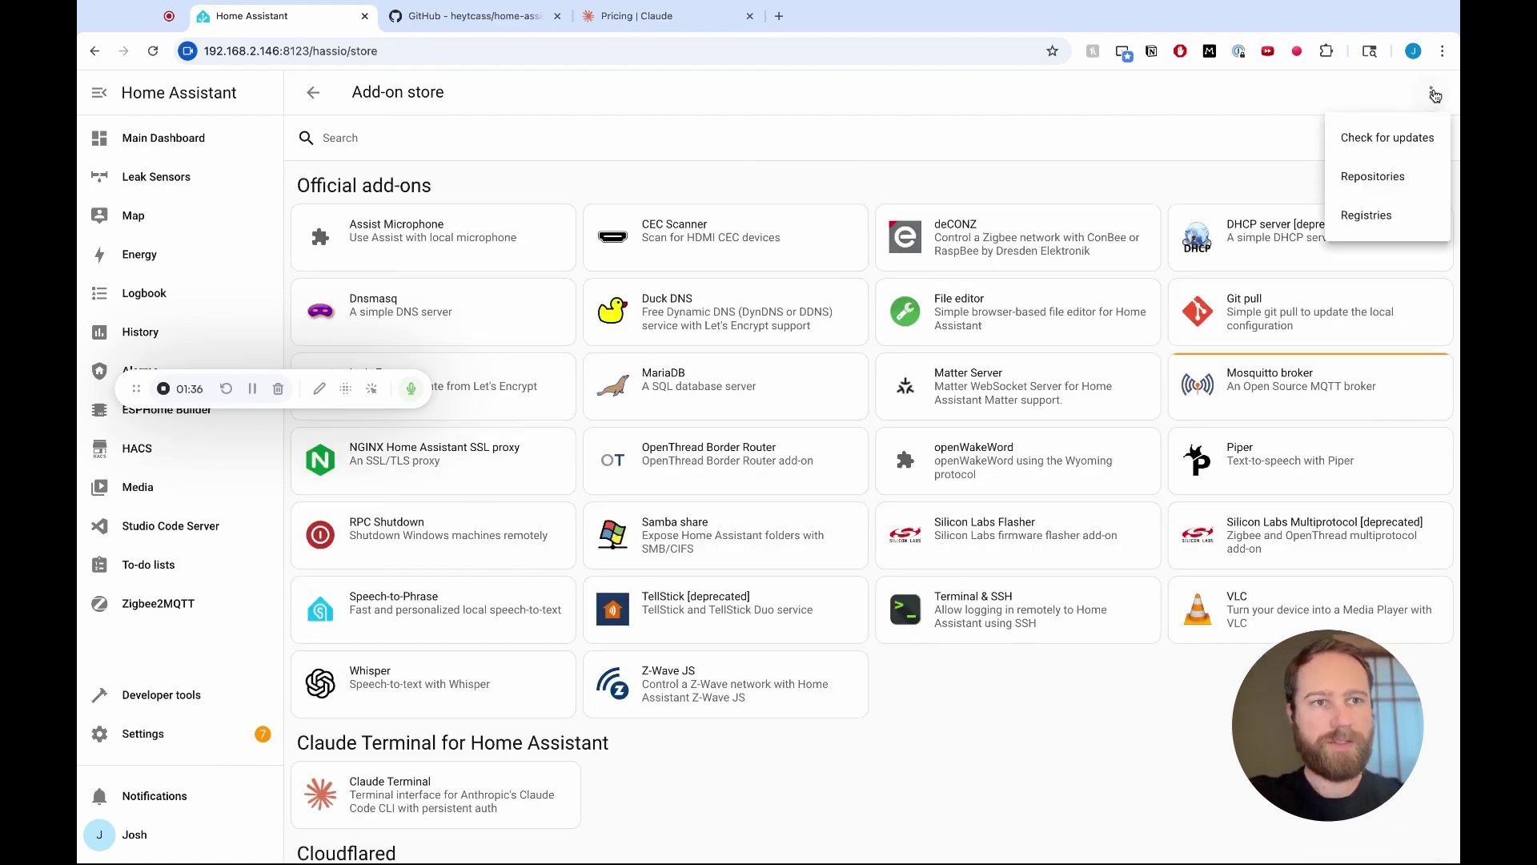
click(1408, 183)
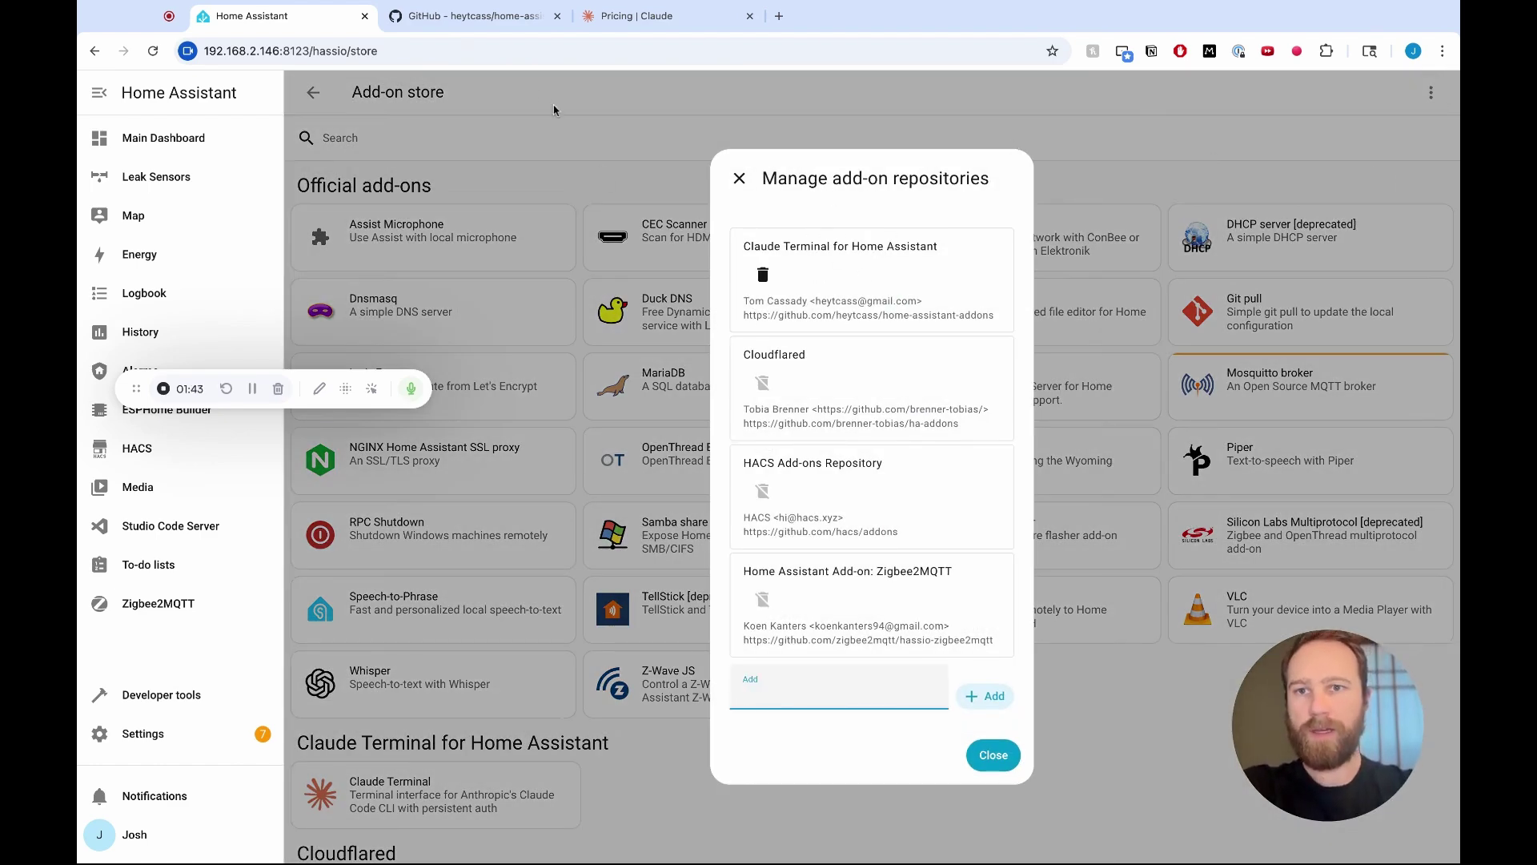
click(481, 22)
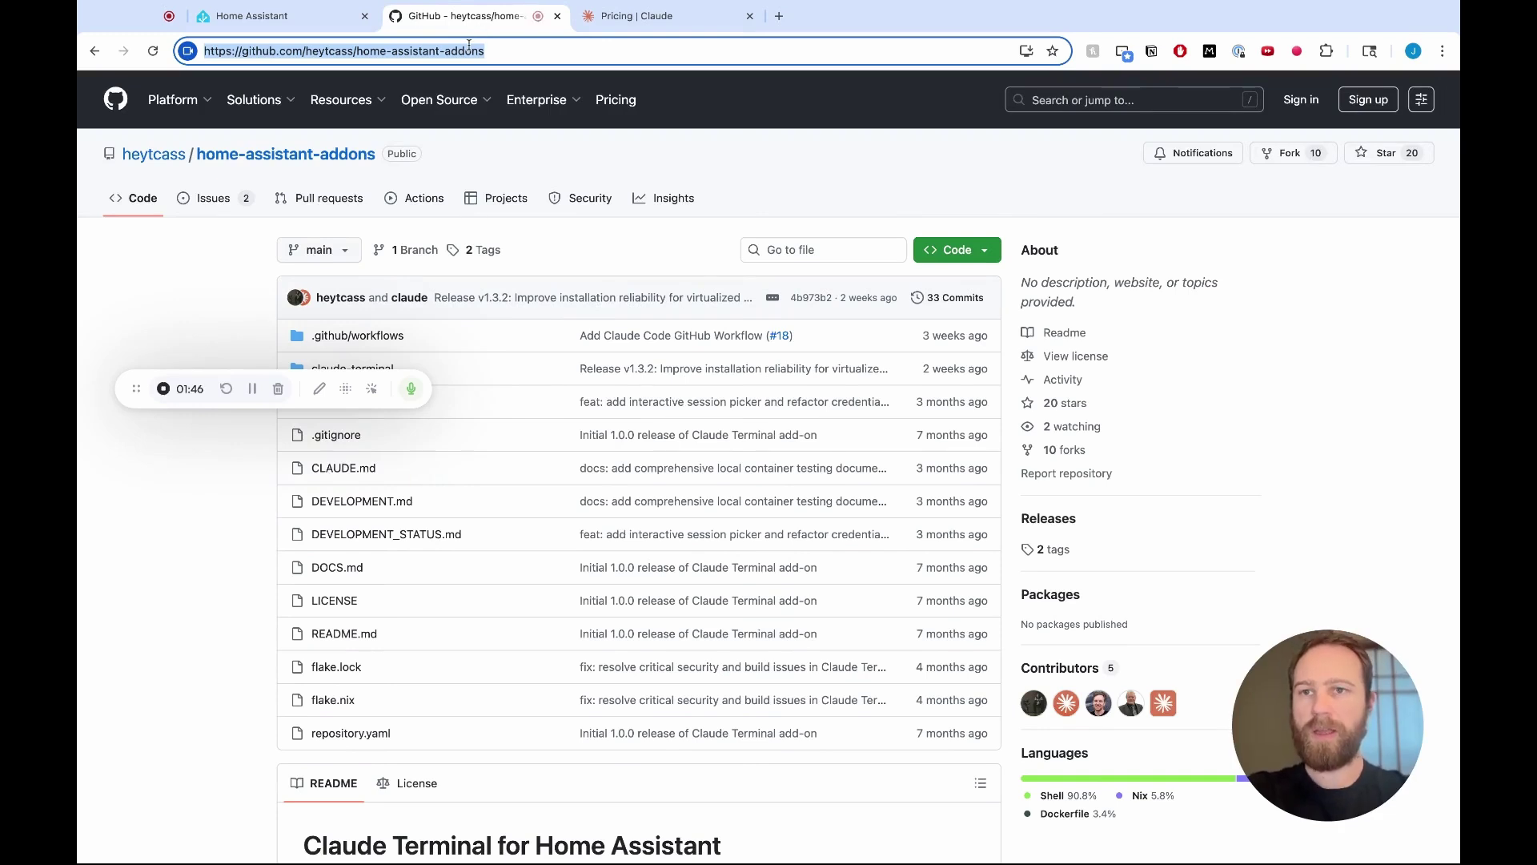
Copy the home-assistant-addons URL from GitHub's address bar and go back to Home Assistant.
click(305, 50)
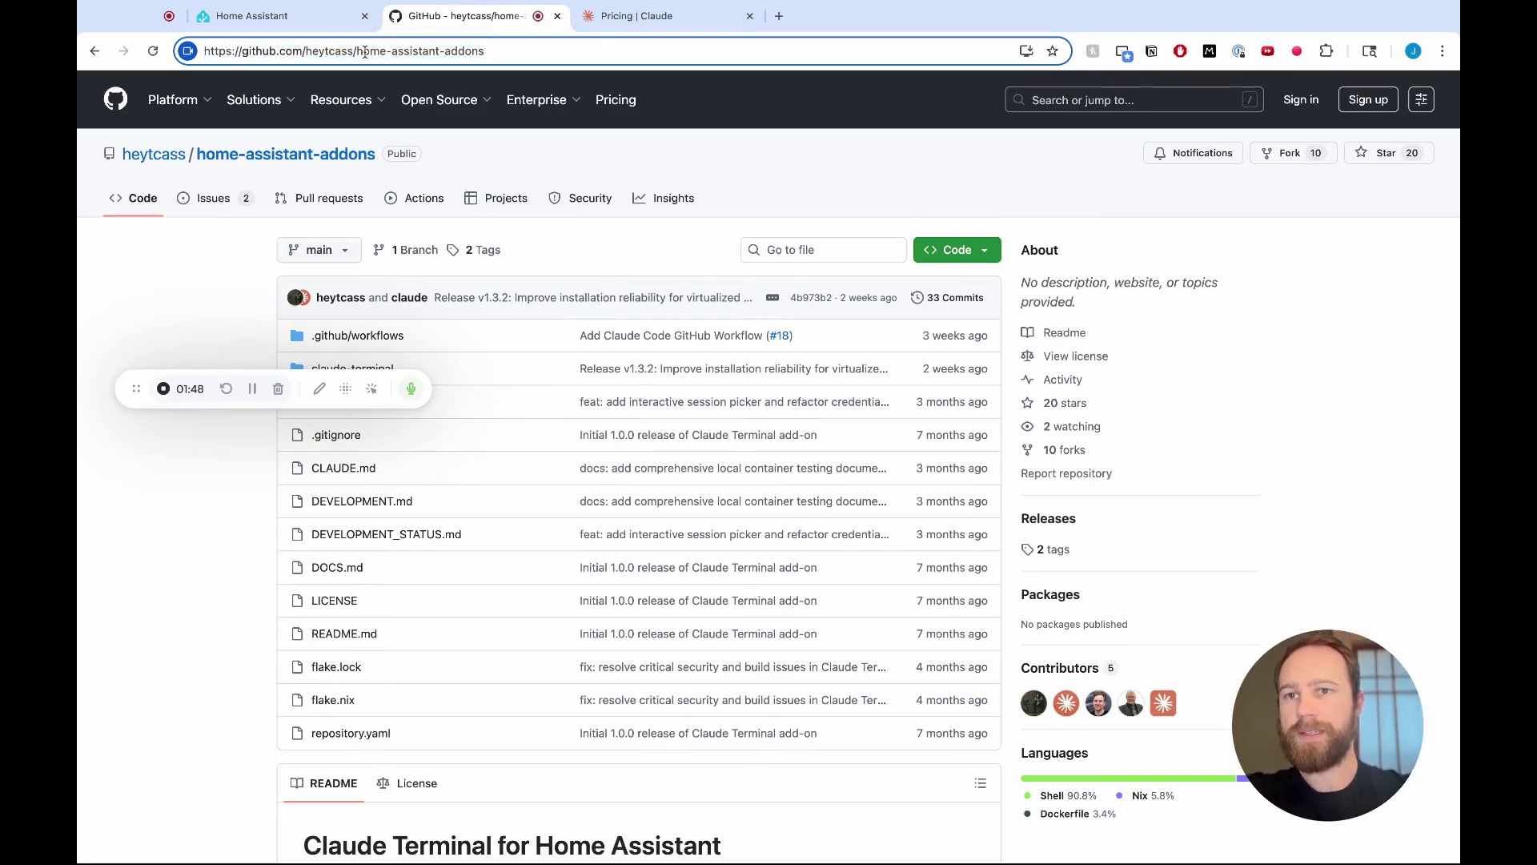
key(super+a)
key(super+c)
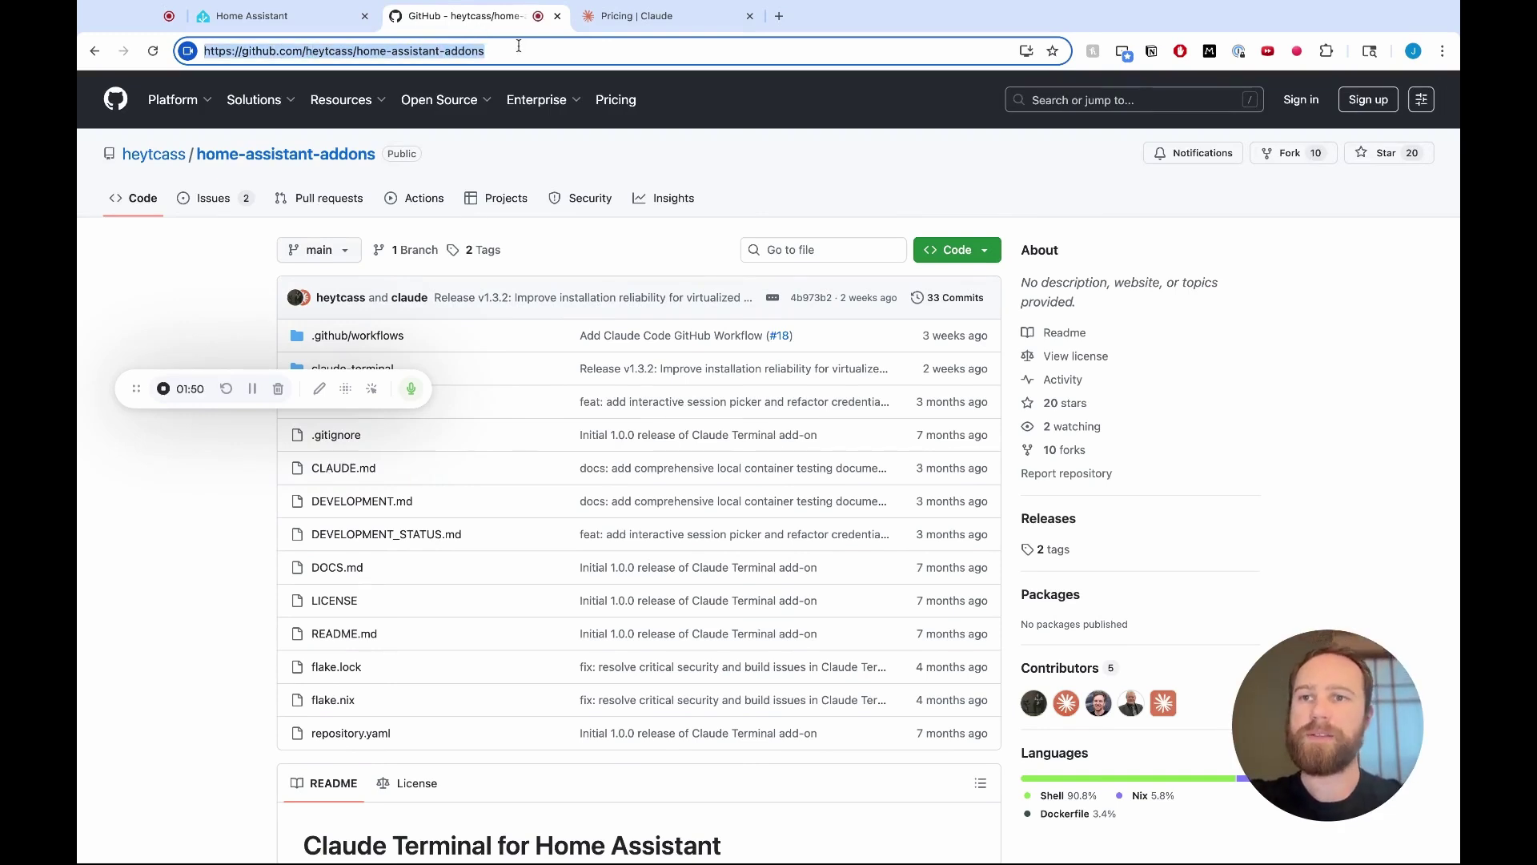
click(291, 16)
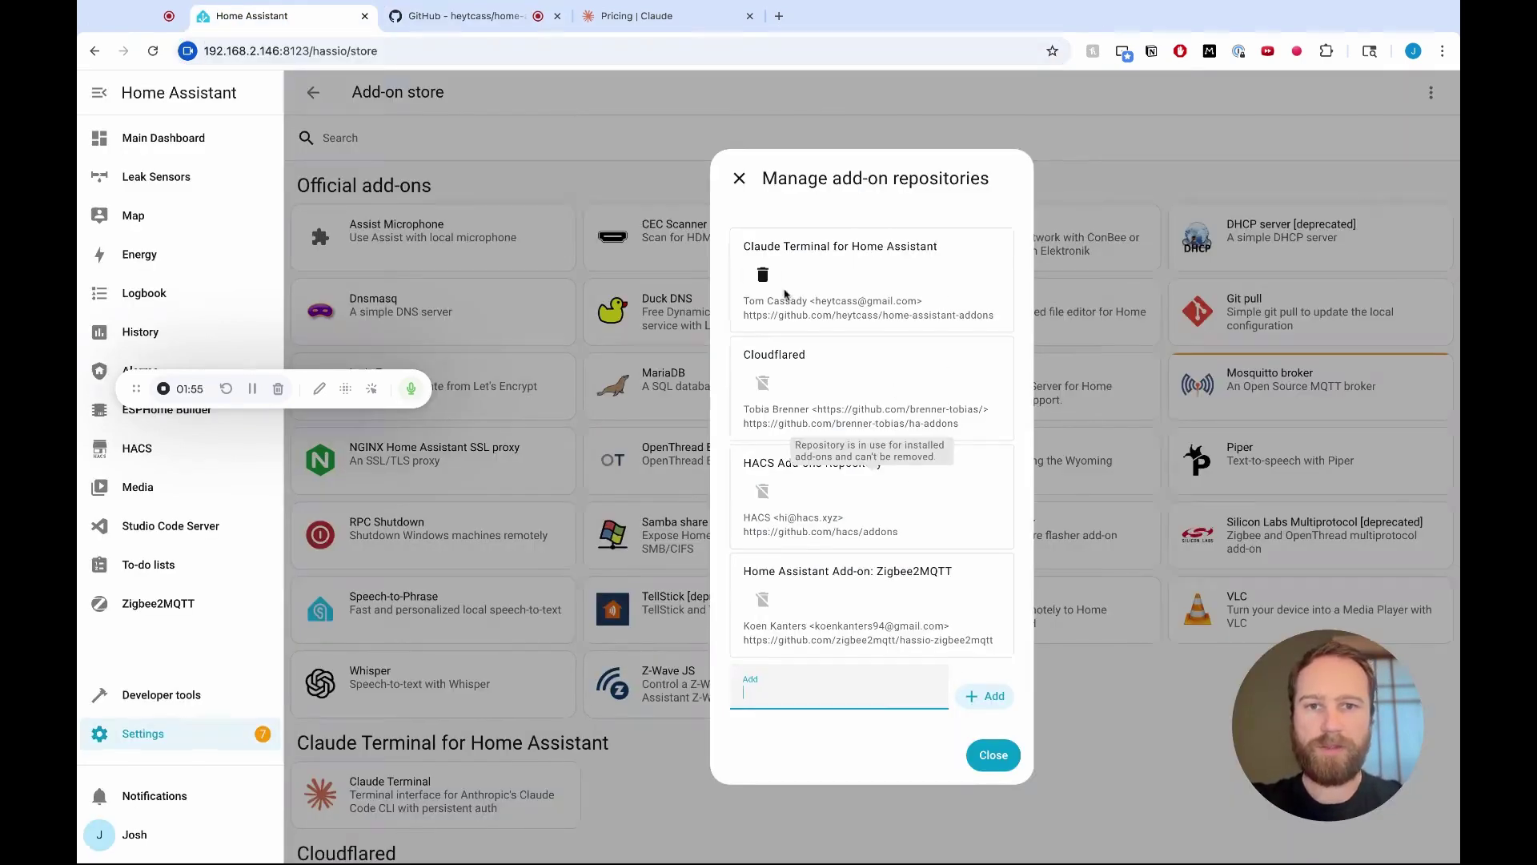
Remove the Claude Terminal repository and add it again from the copied URL.
click(763, 274)
click(833, 631)
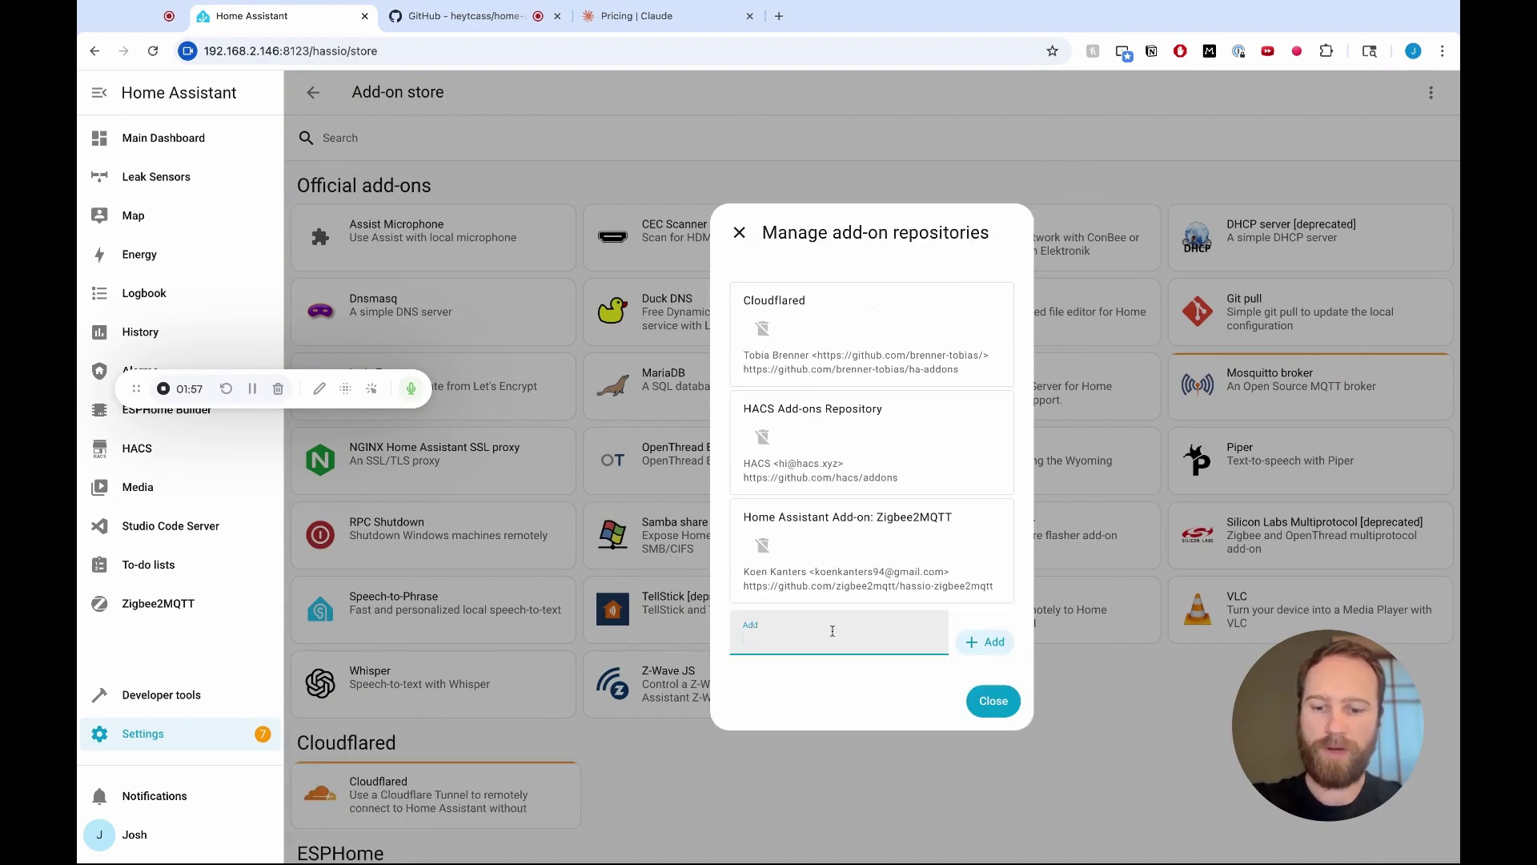
key(super+v)
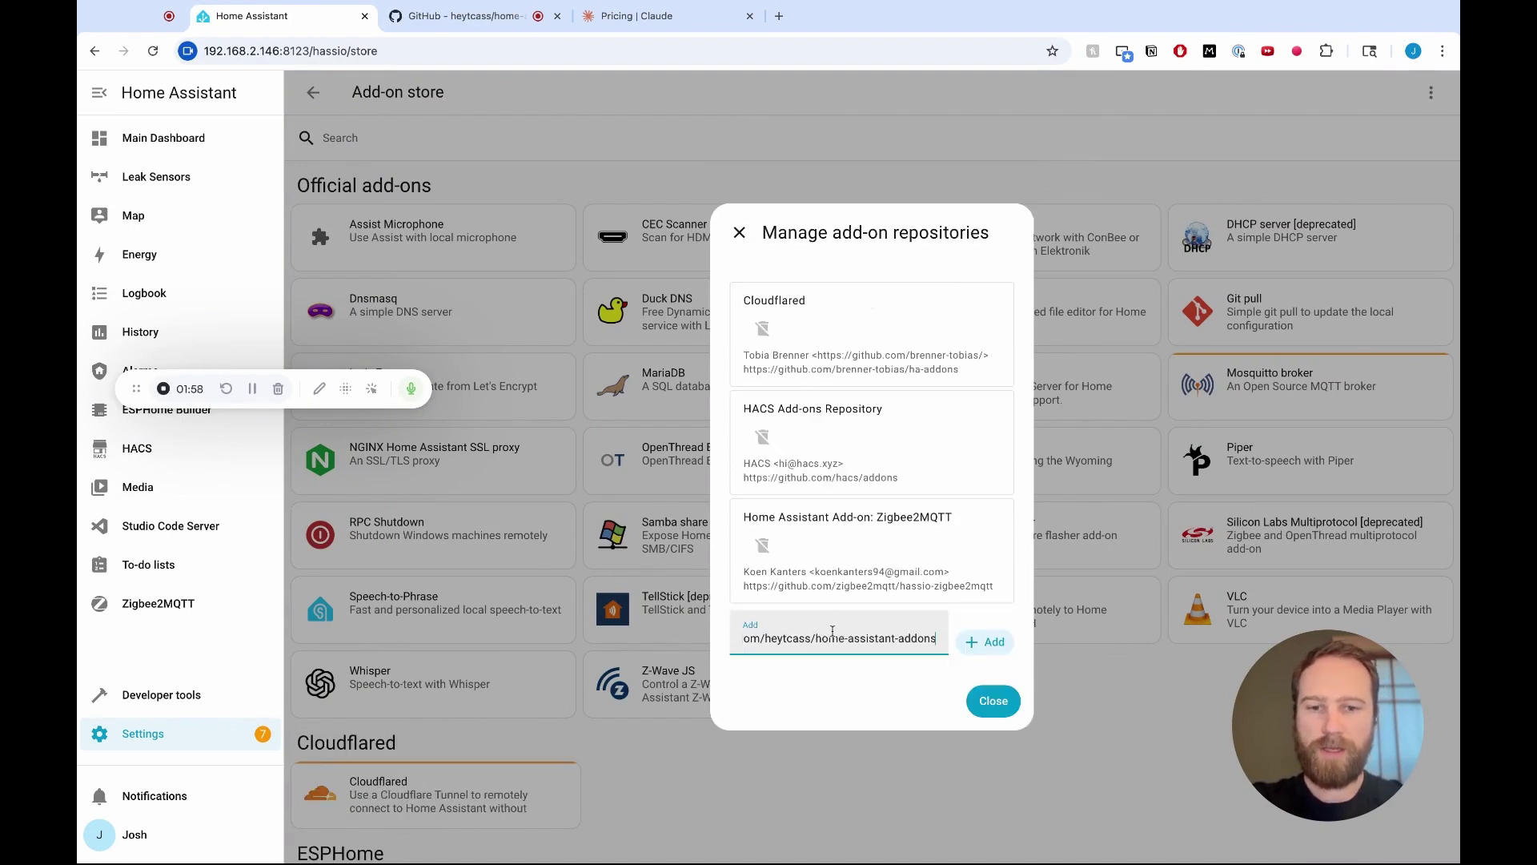
click(980, 638)
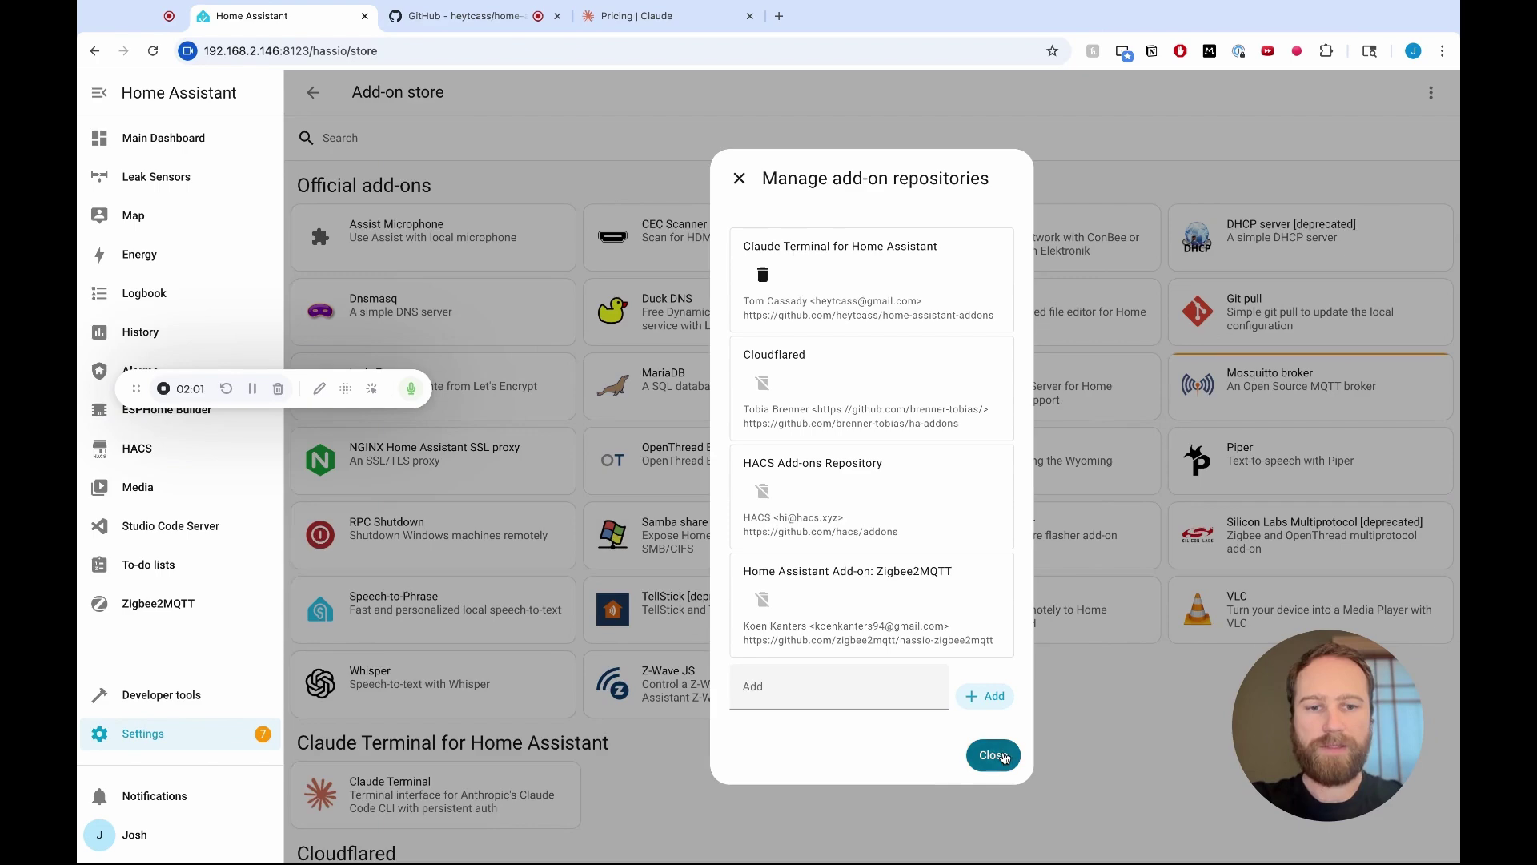
click(993, 753)
Install and start the Claude Terminal add-on with Watchdog and Add to sidebar enabled.
scroll(830, 323, down, 3)
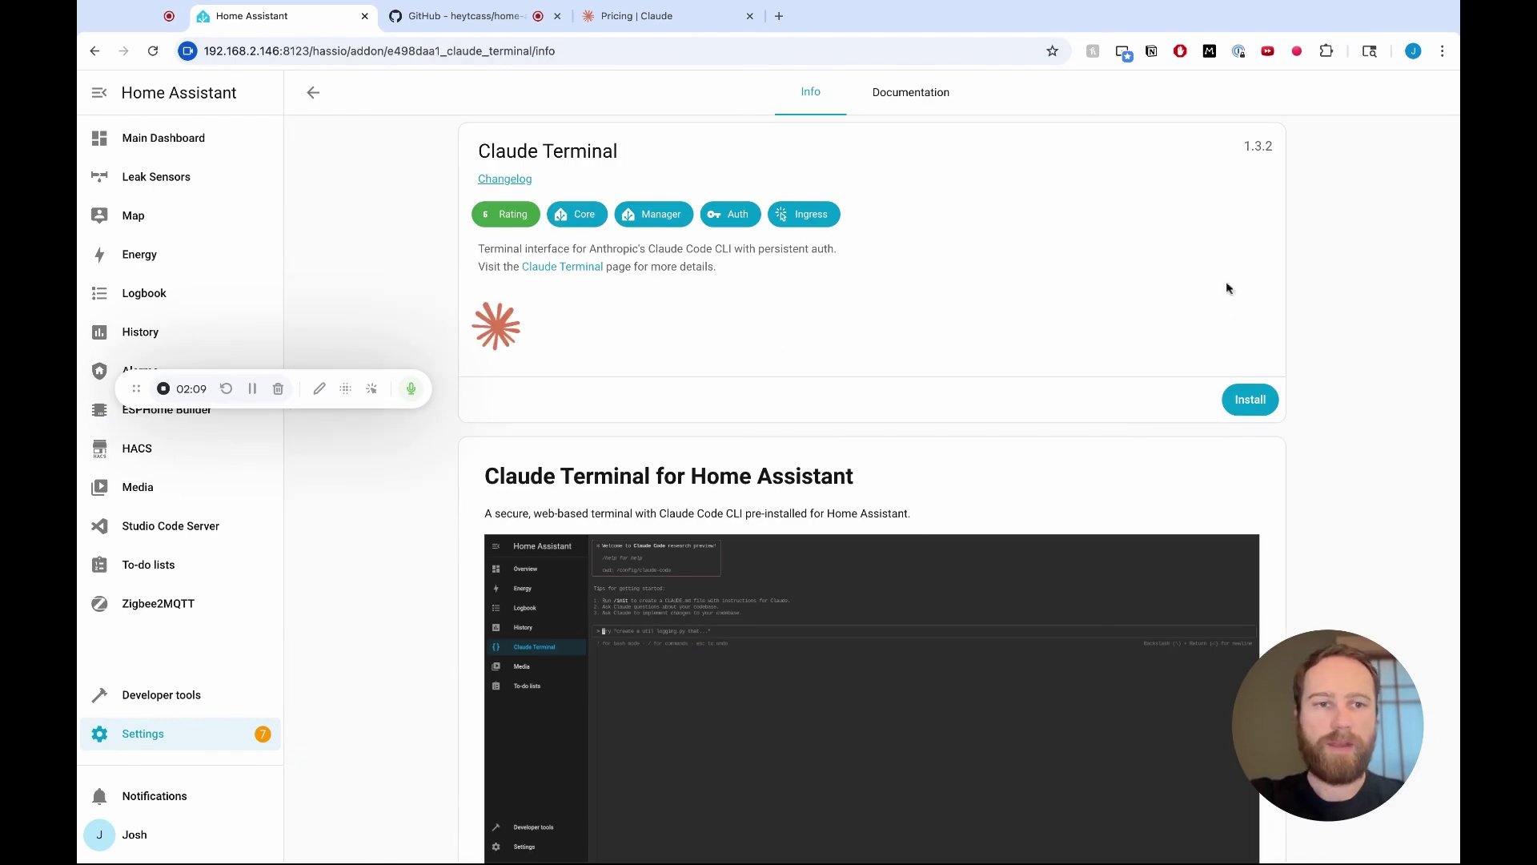
click(1249, 400)
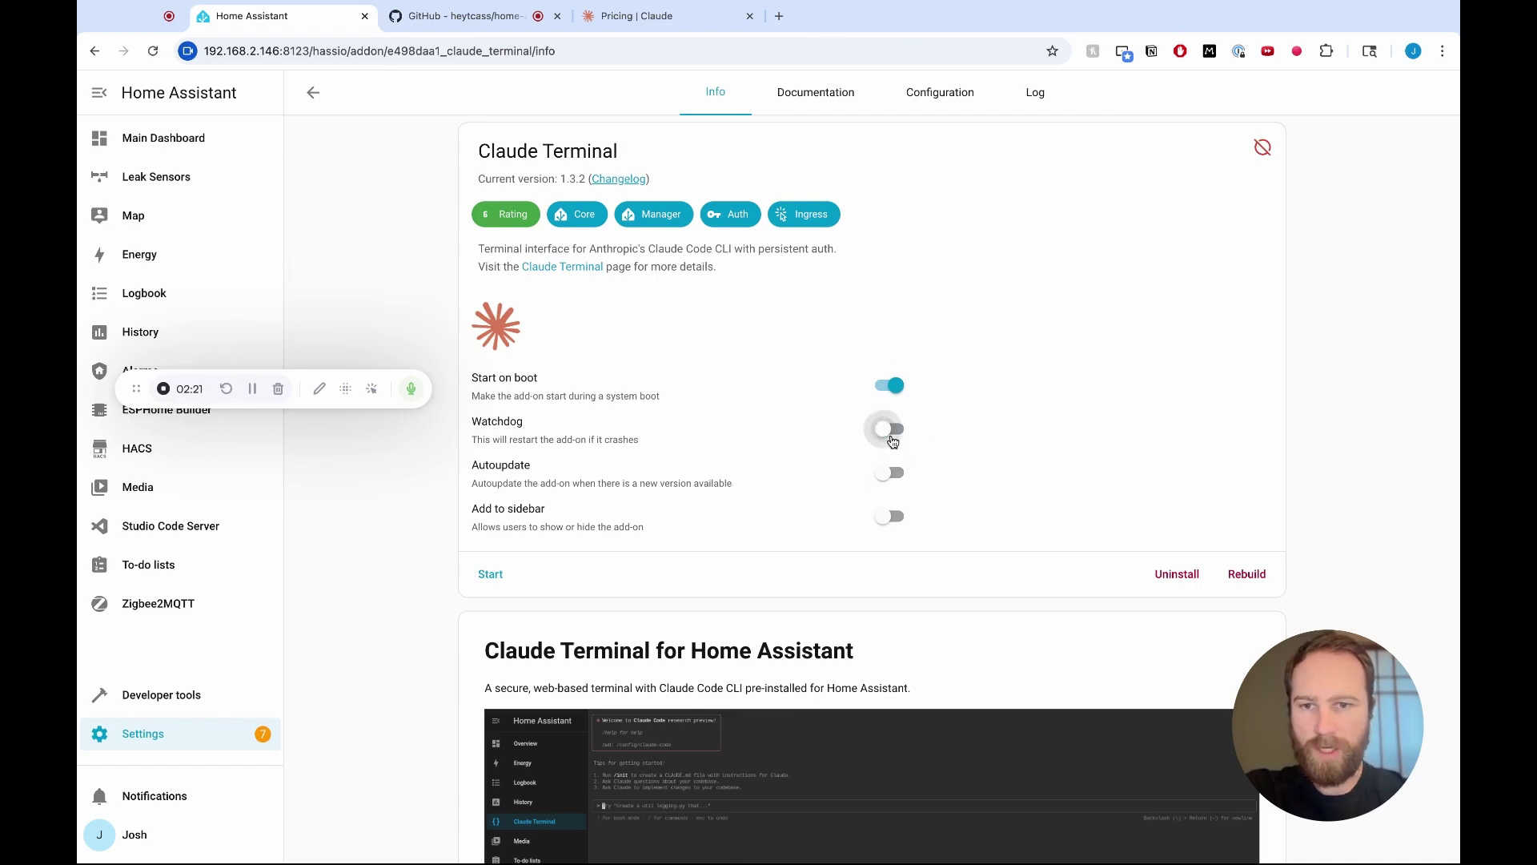
click(894, 432)
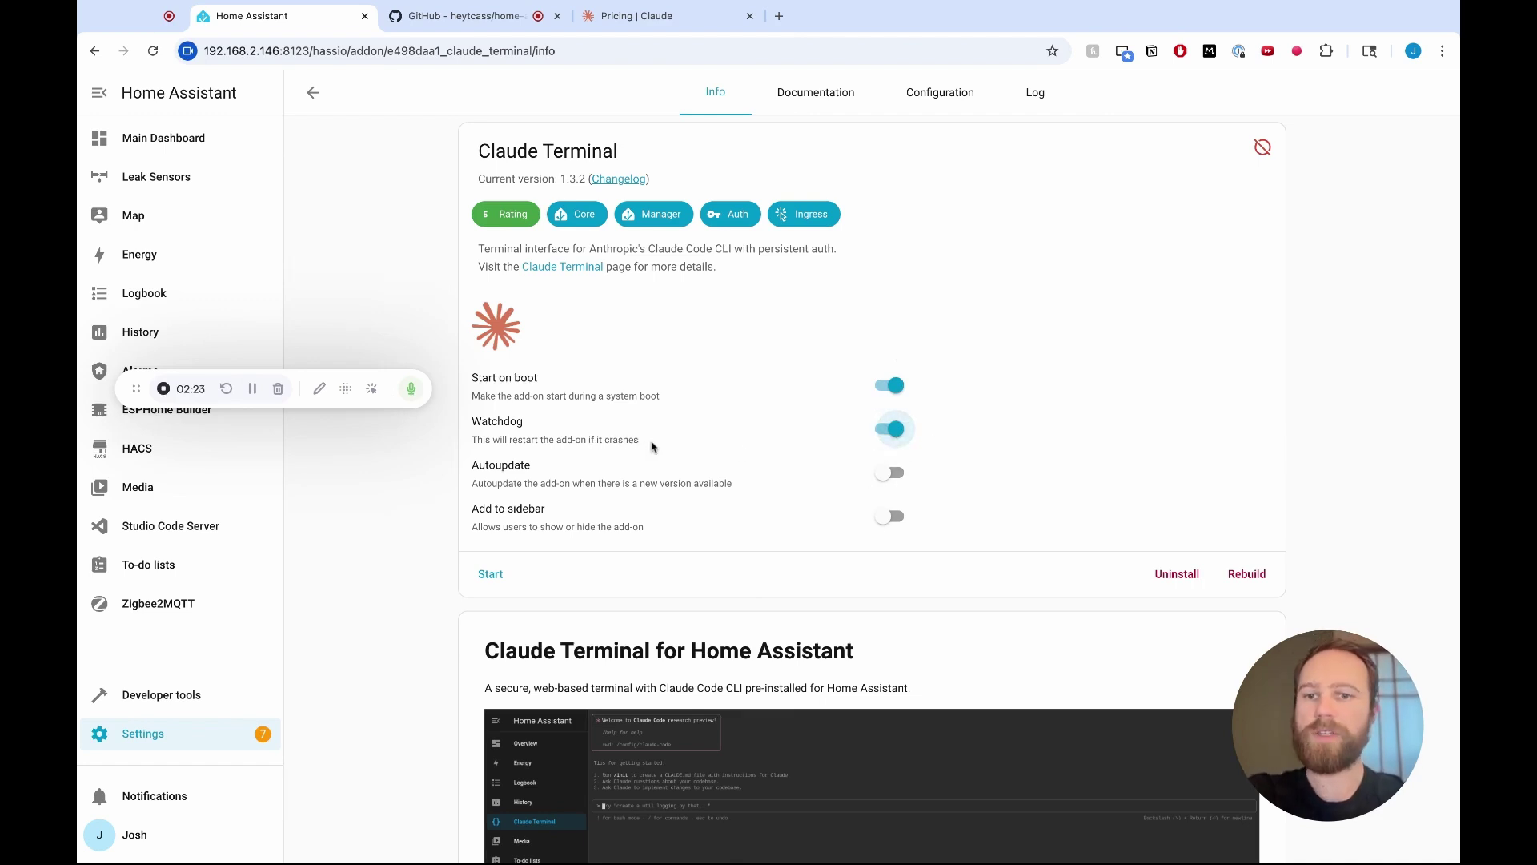
click(891, 517)
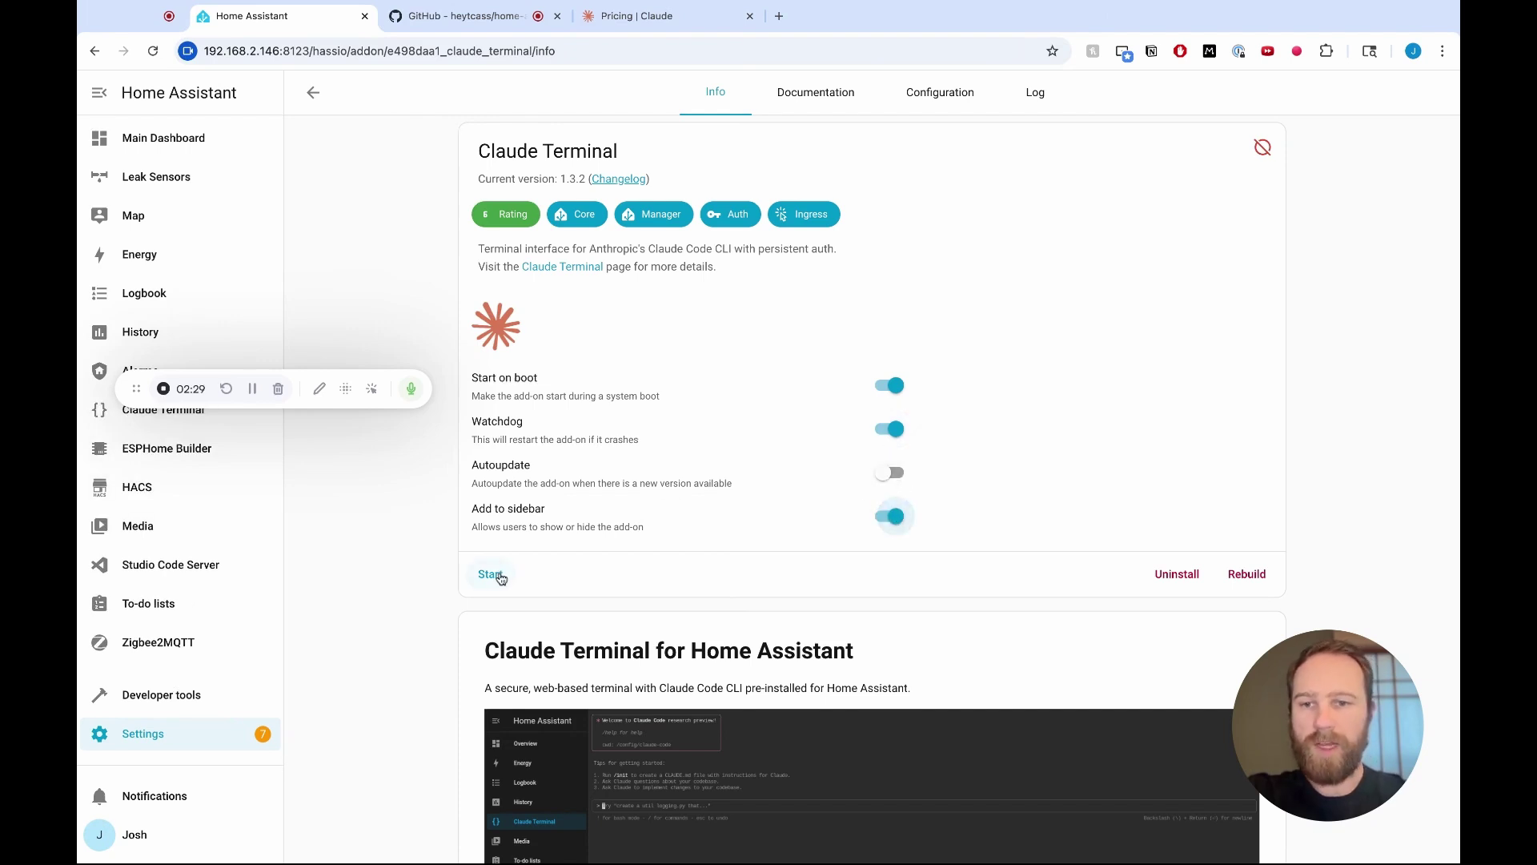
click(492, 575)
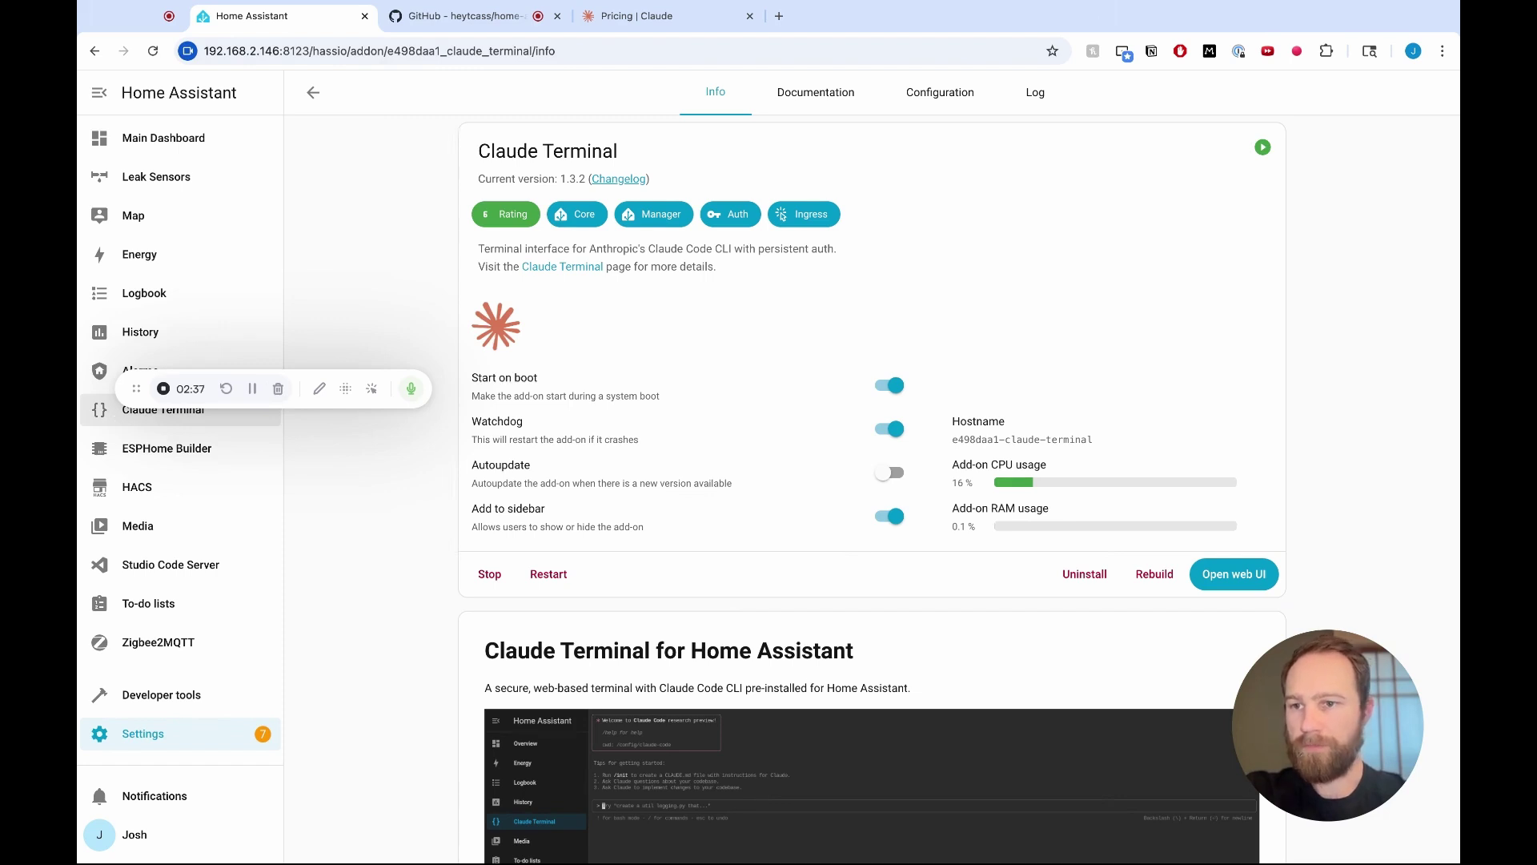
click(139, 413)
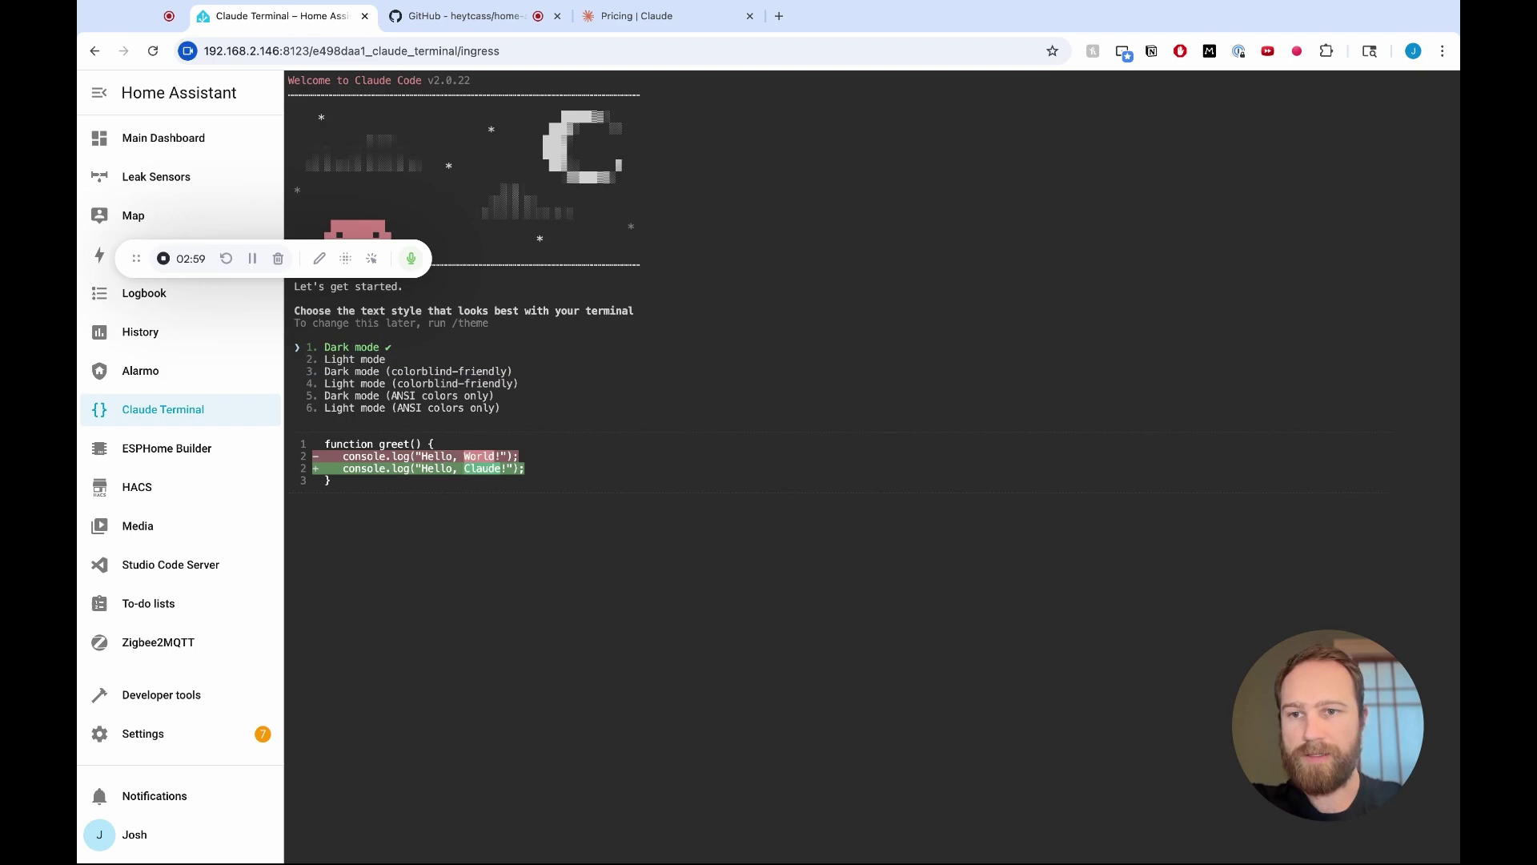
Accept the Dark mode text style in Claude Code's first-run theme picker.
key(Return)
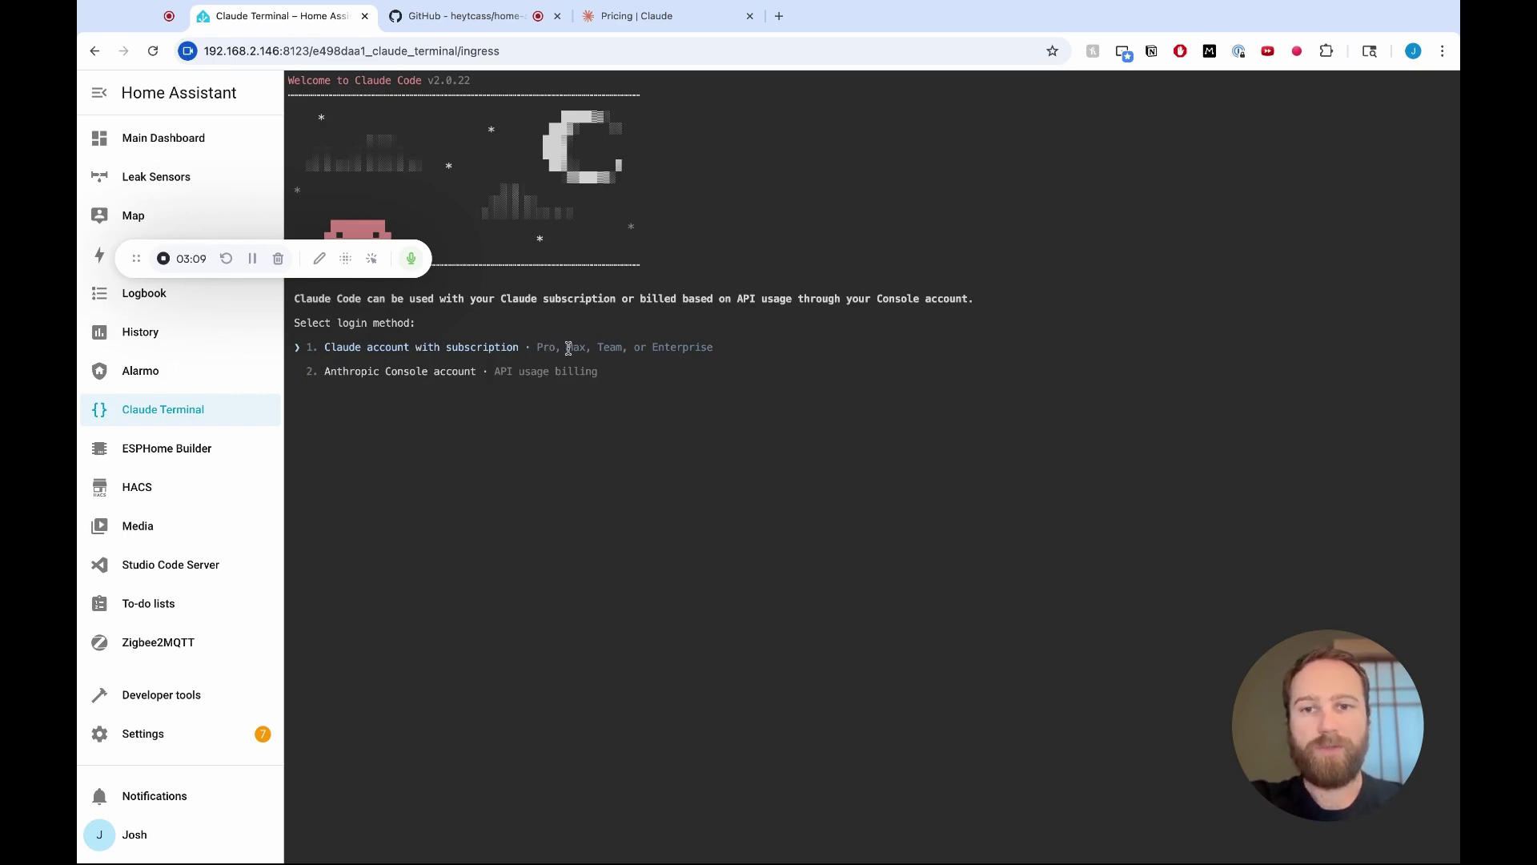
click(625, 16)
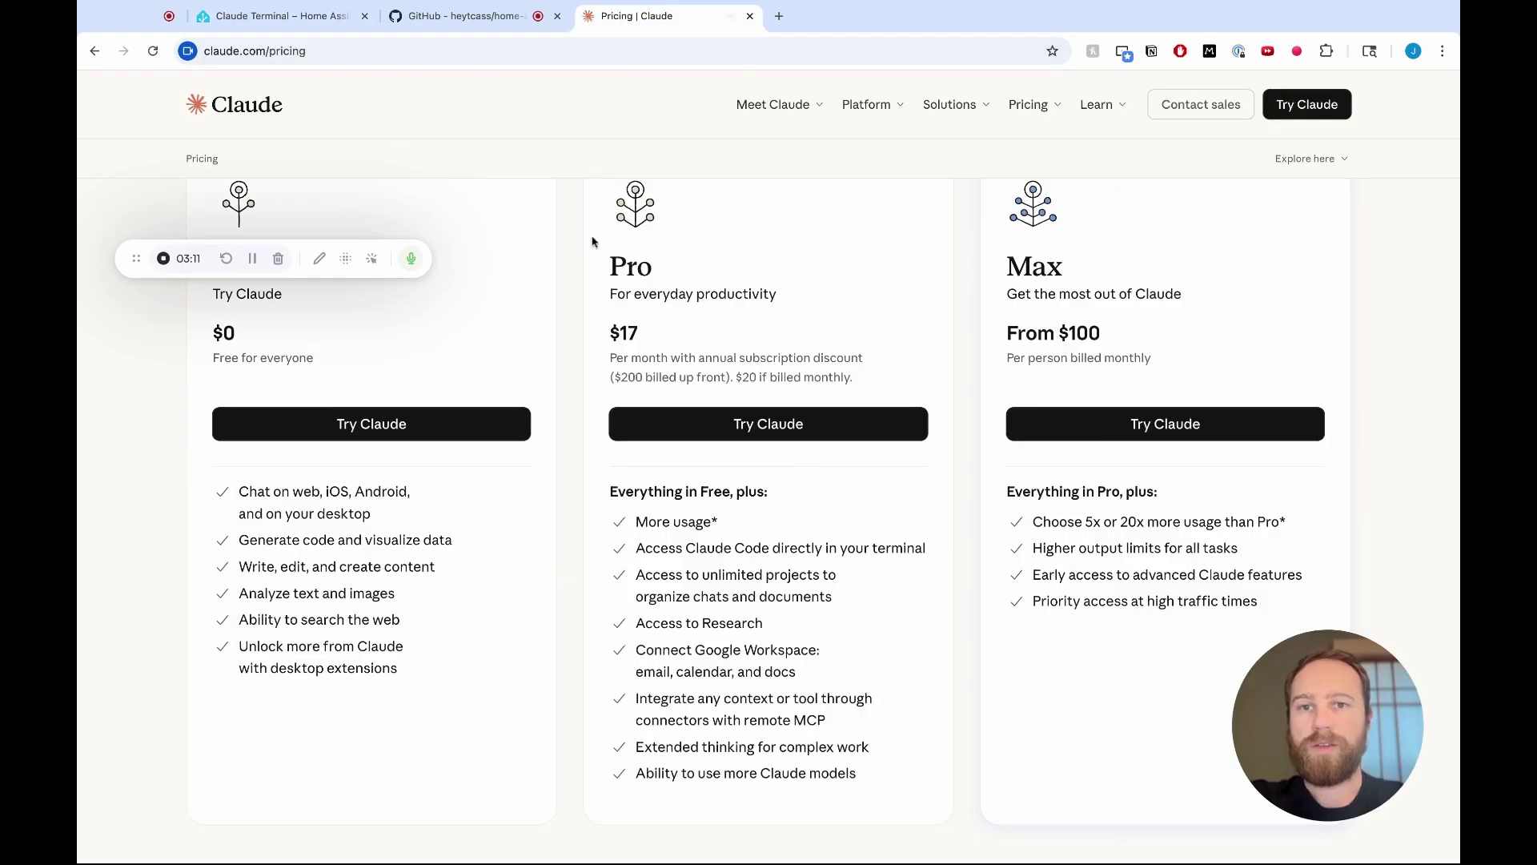
scroll(521, 416, up, 2)
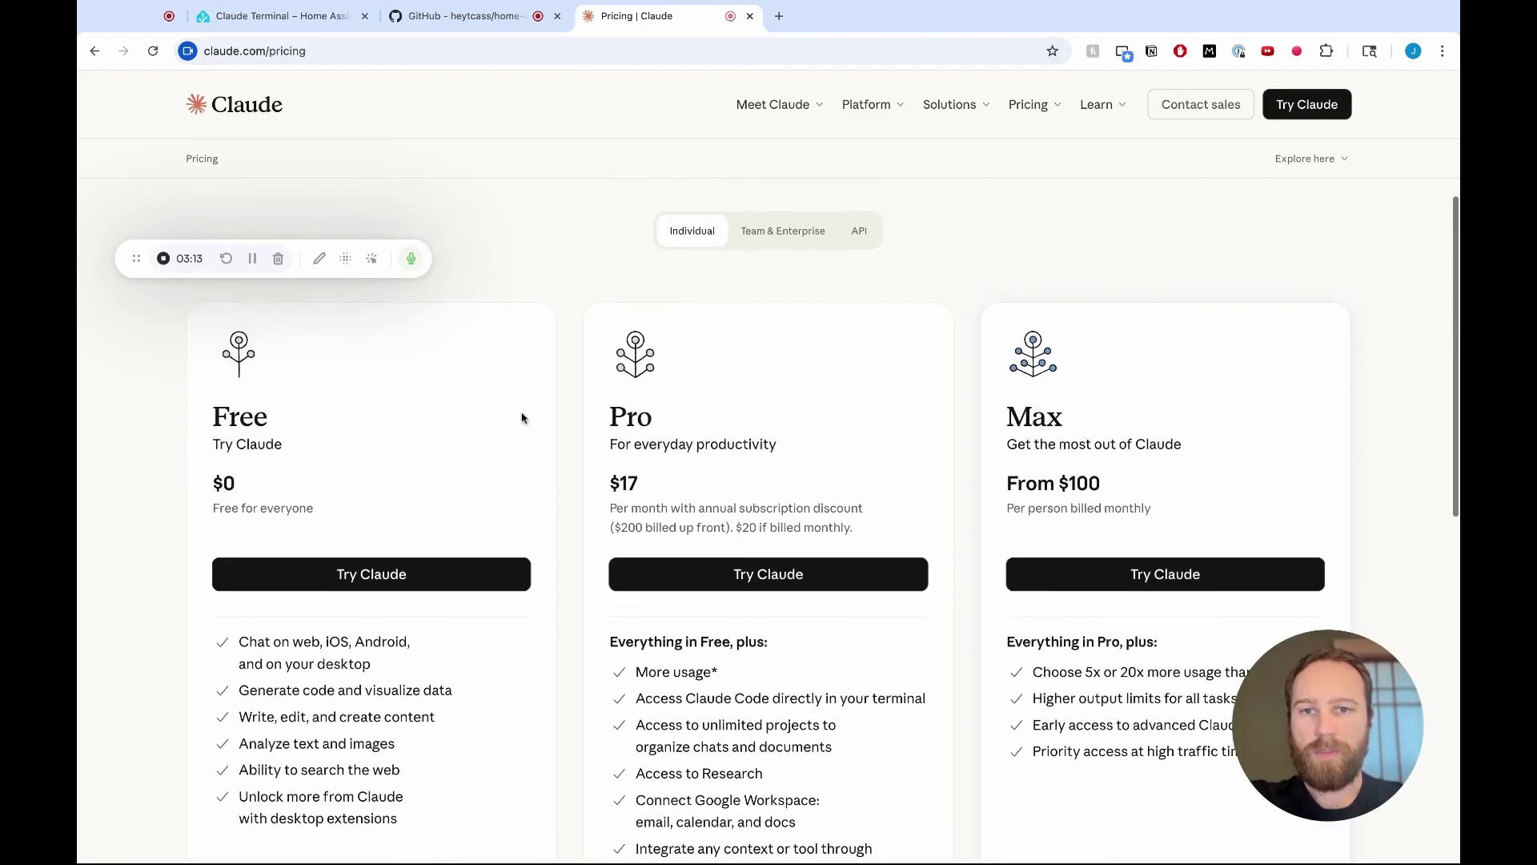
scroll(522, 417, down, 1)
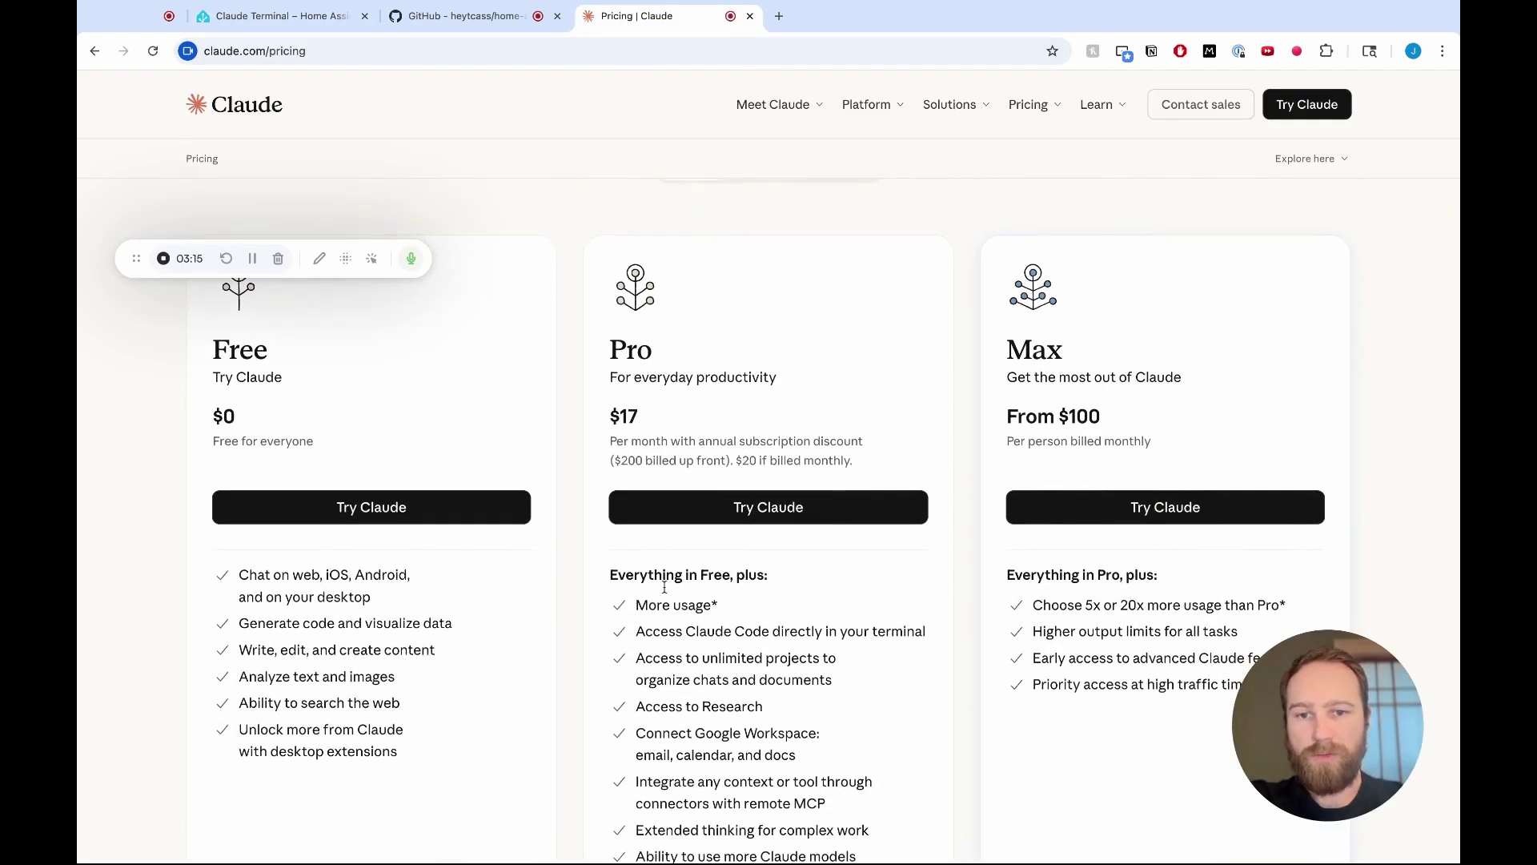
drag(637, 631, 817, 630)
click(374, 127)
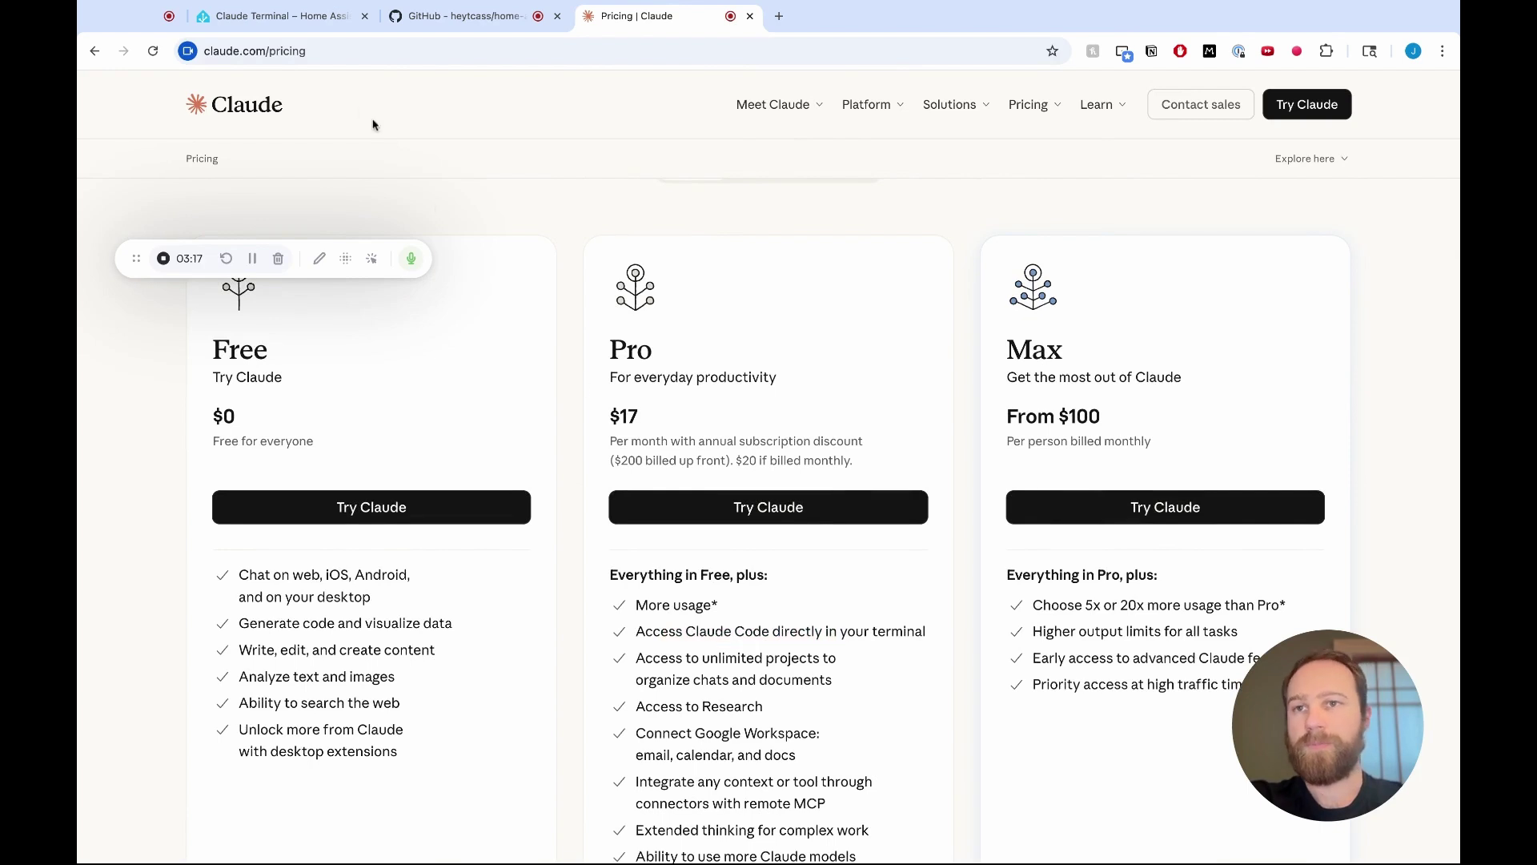
click(320, 23)
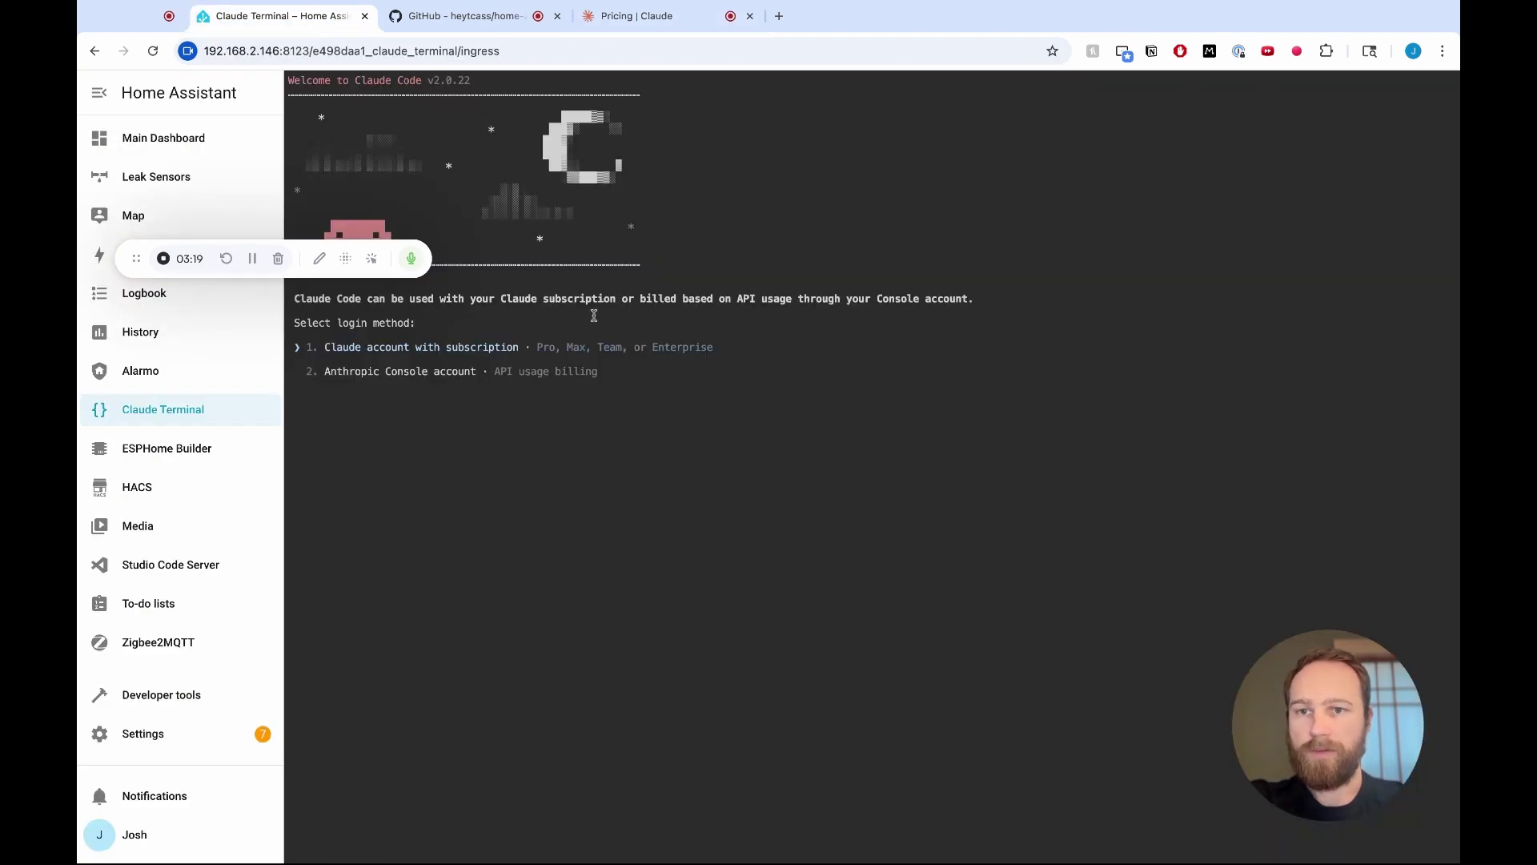
Sign in with a Claude subscription, authorize Claude Code, and copy the authentication code.
key(Return)
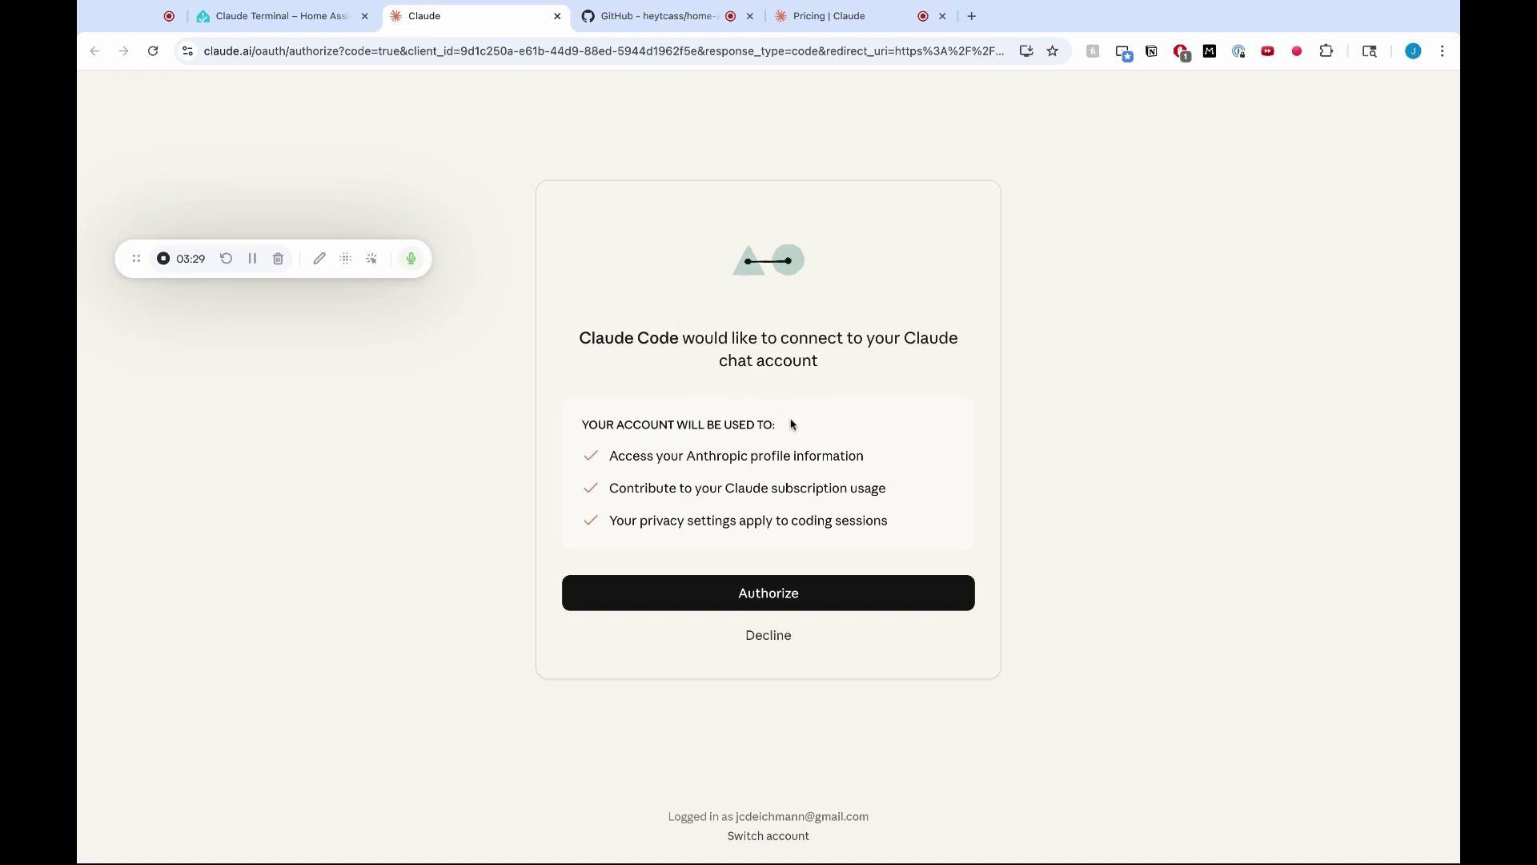
click(789, 594)
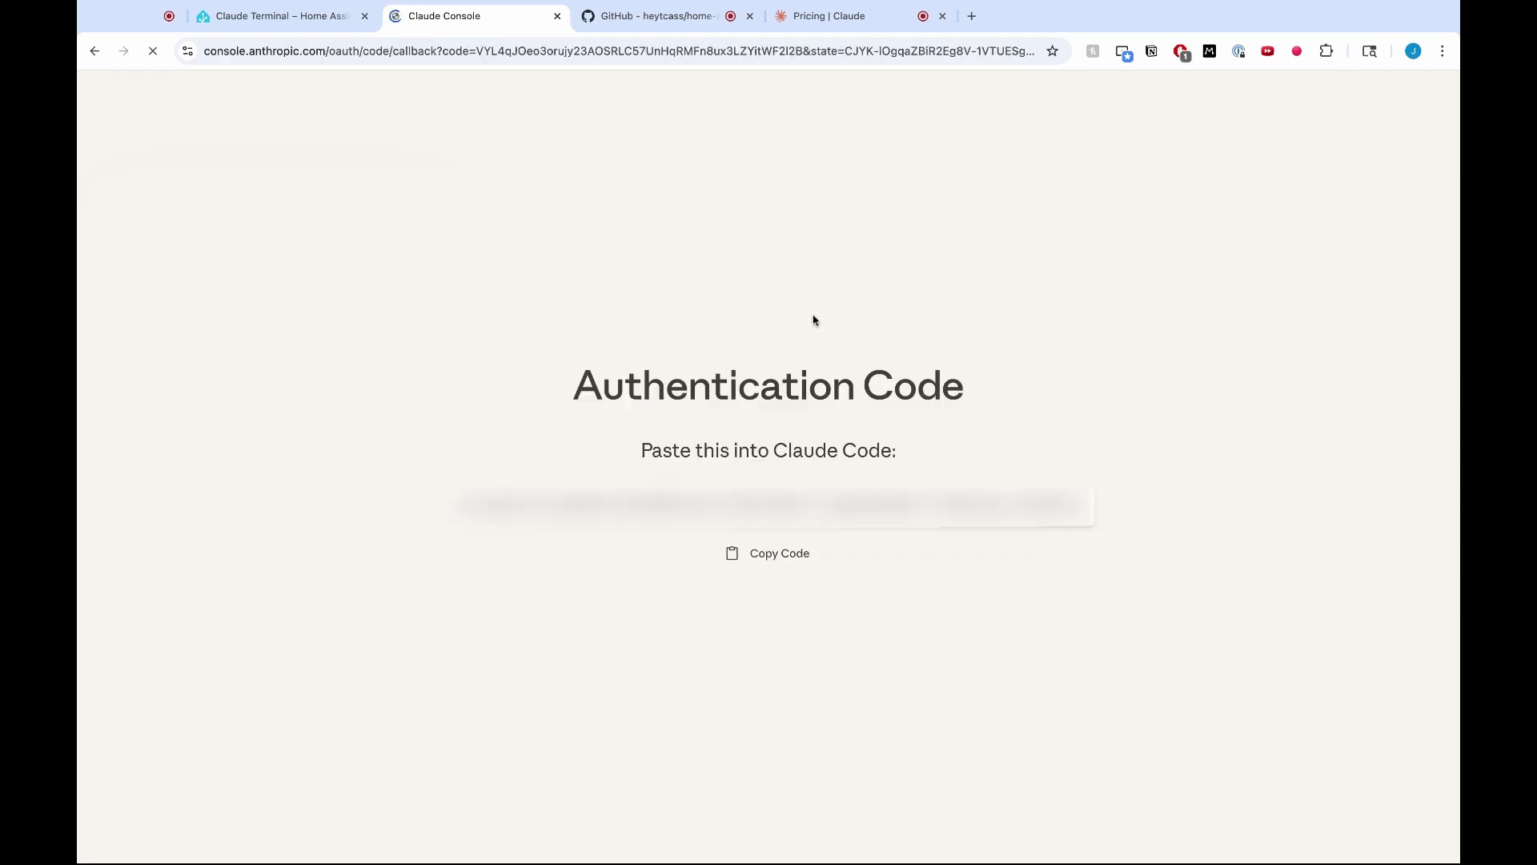
click(764, 554)
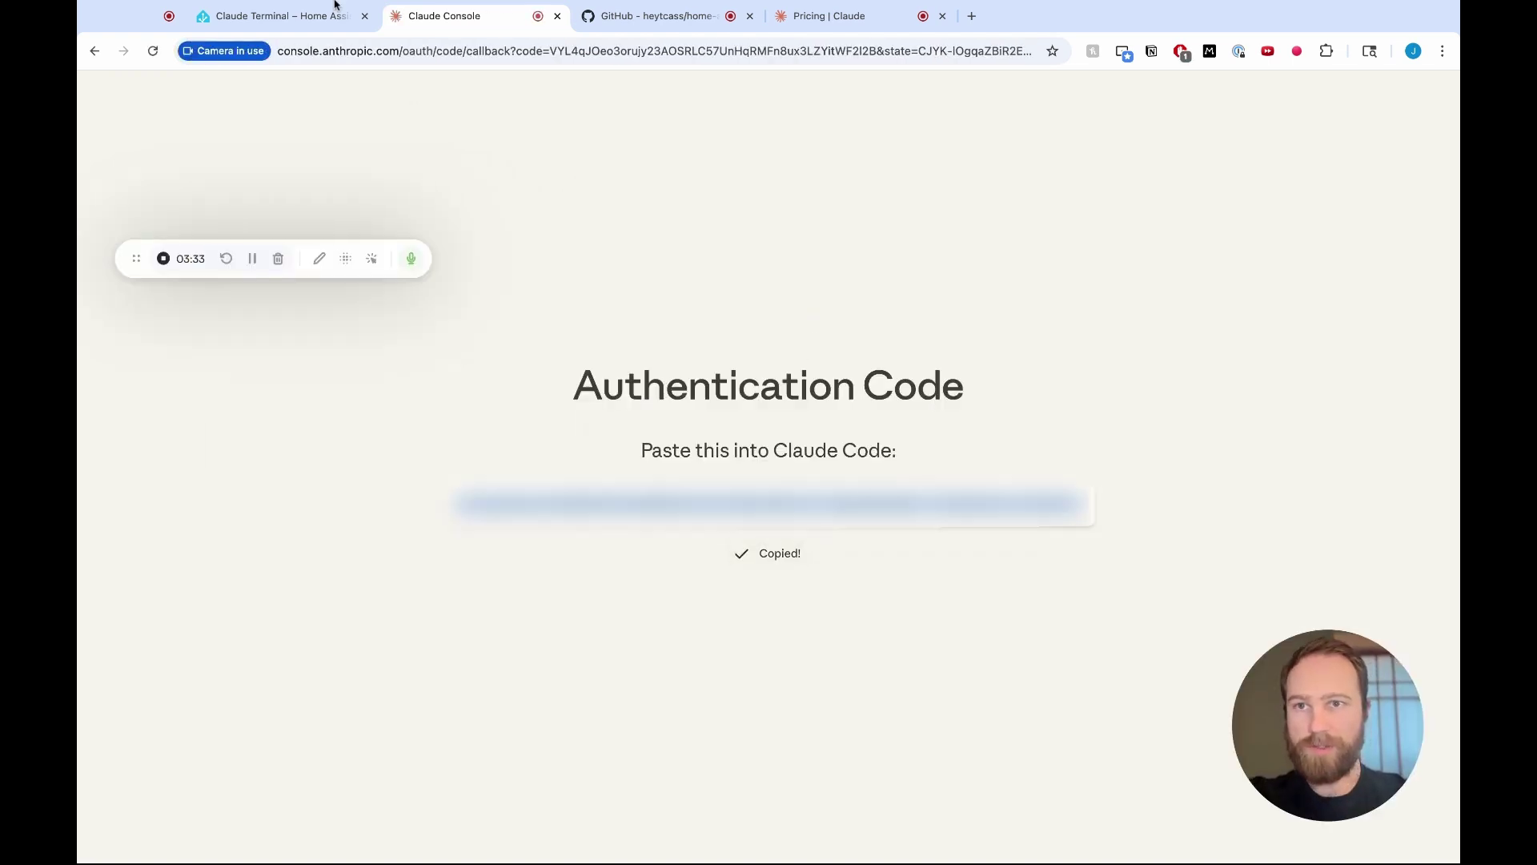
click(320, 15)
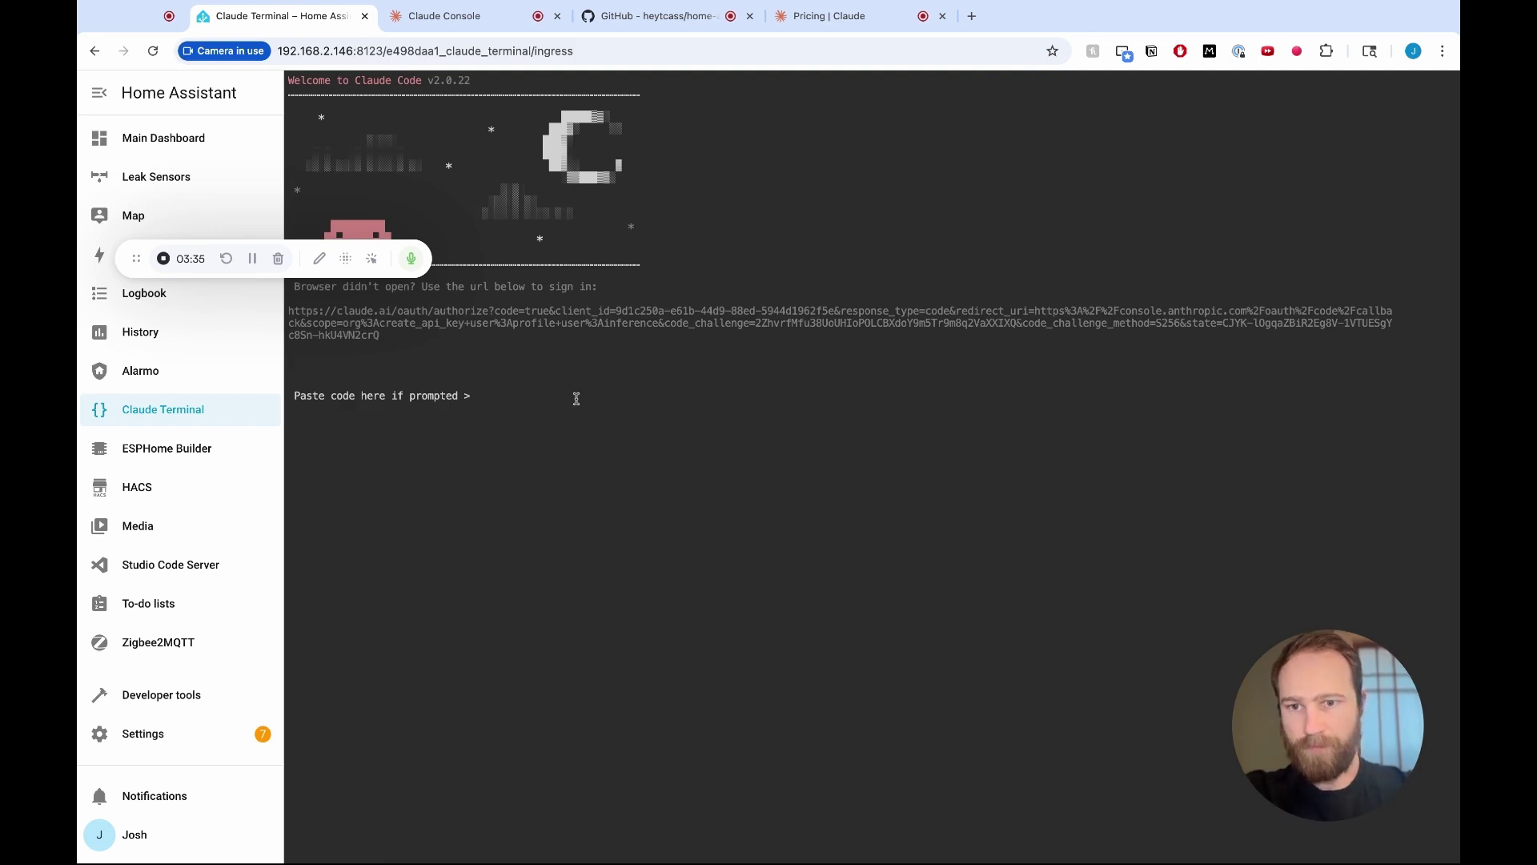
Paste the login code, continue past the login and security notes, and trust /config.
key(super+v)
key(Return)
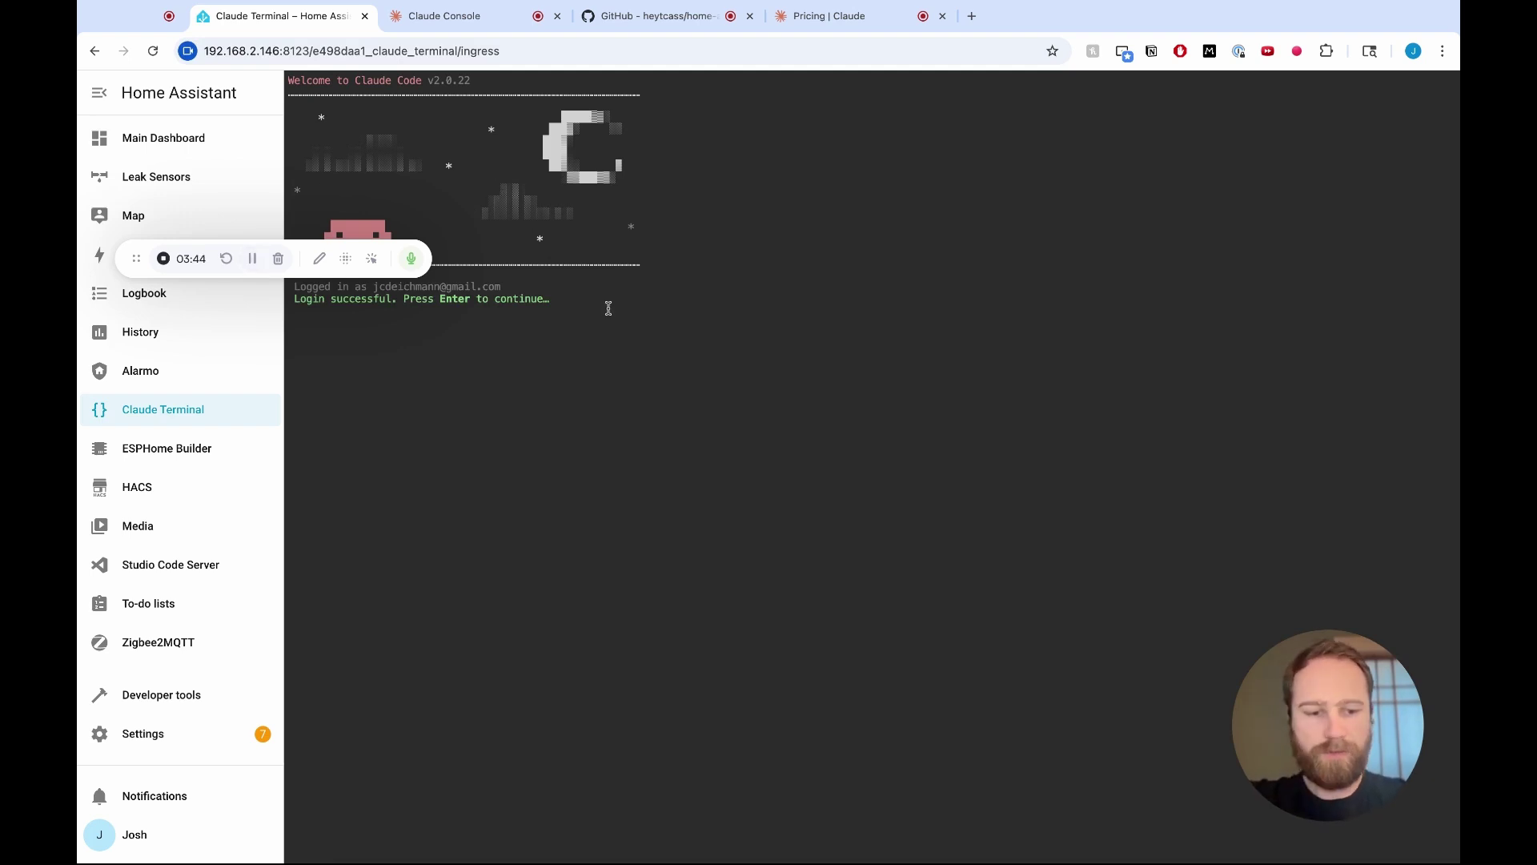
key(Return)
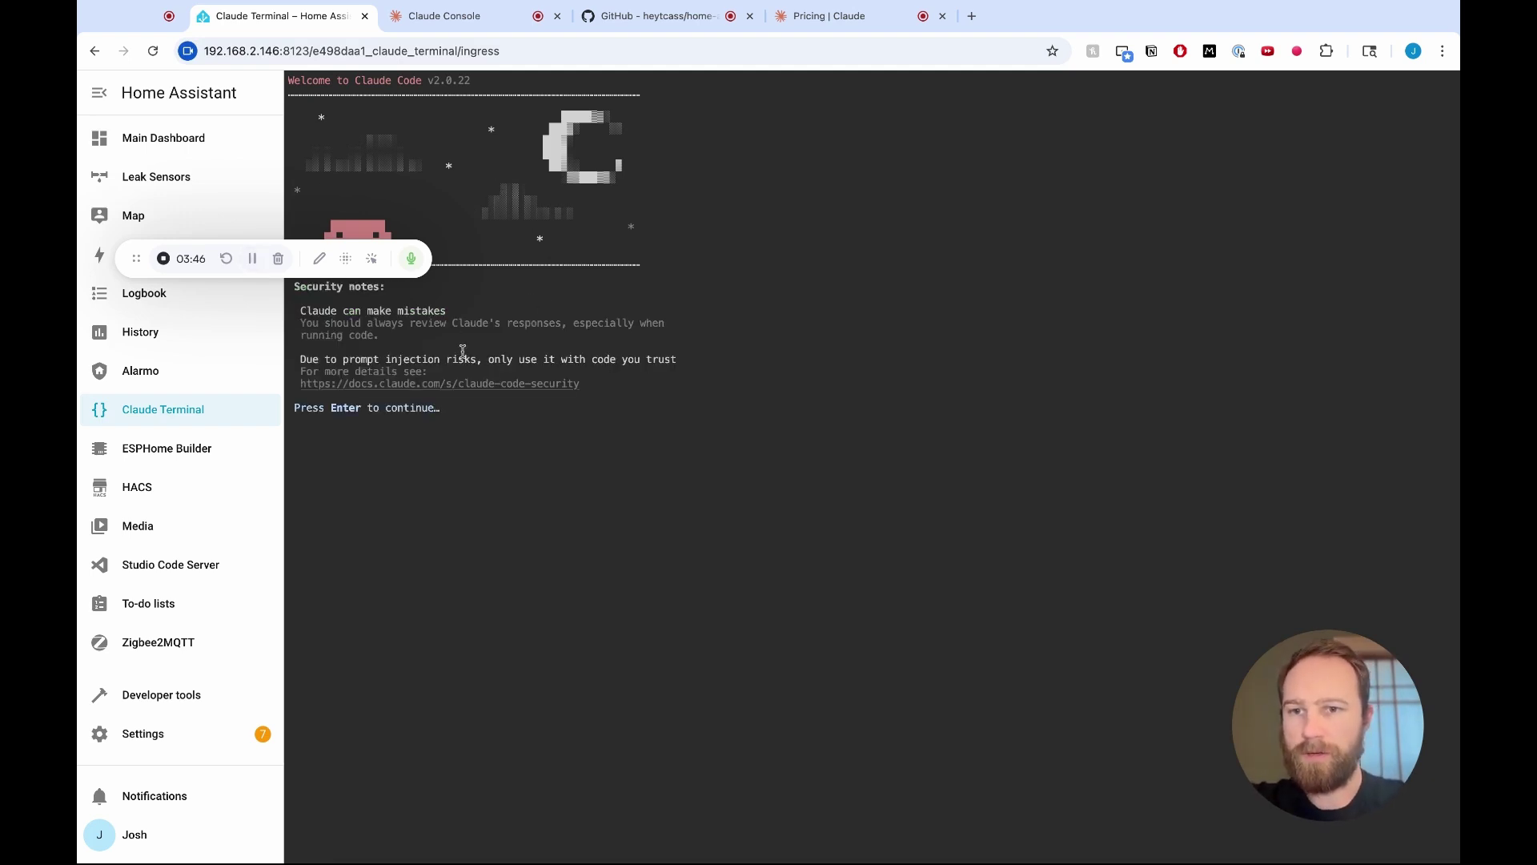
drag(136, 257, 132, 98)
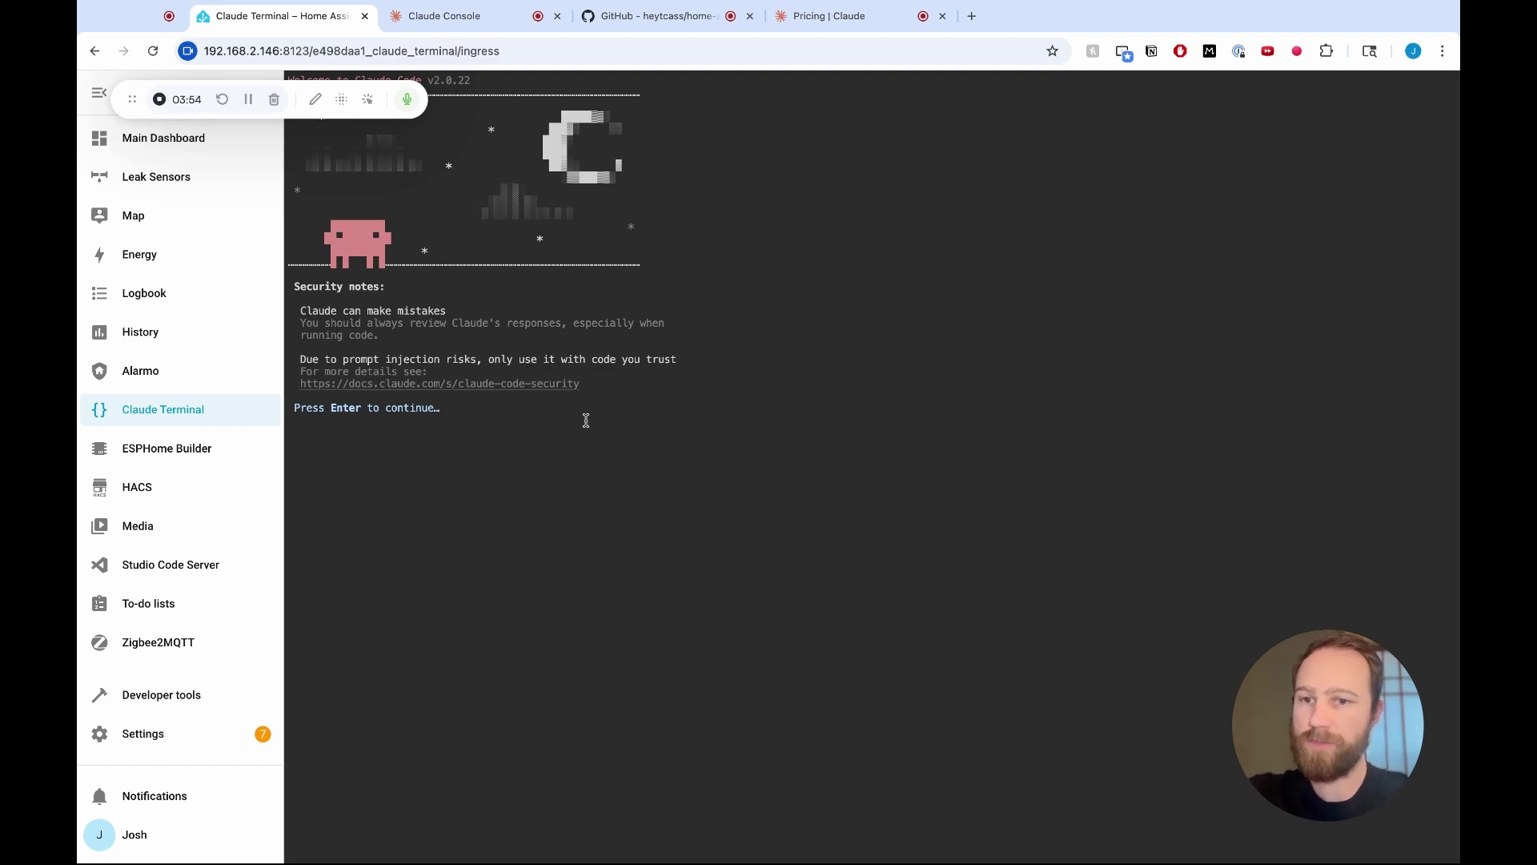
key(Return)
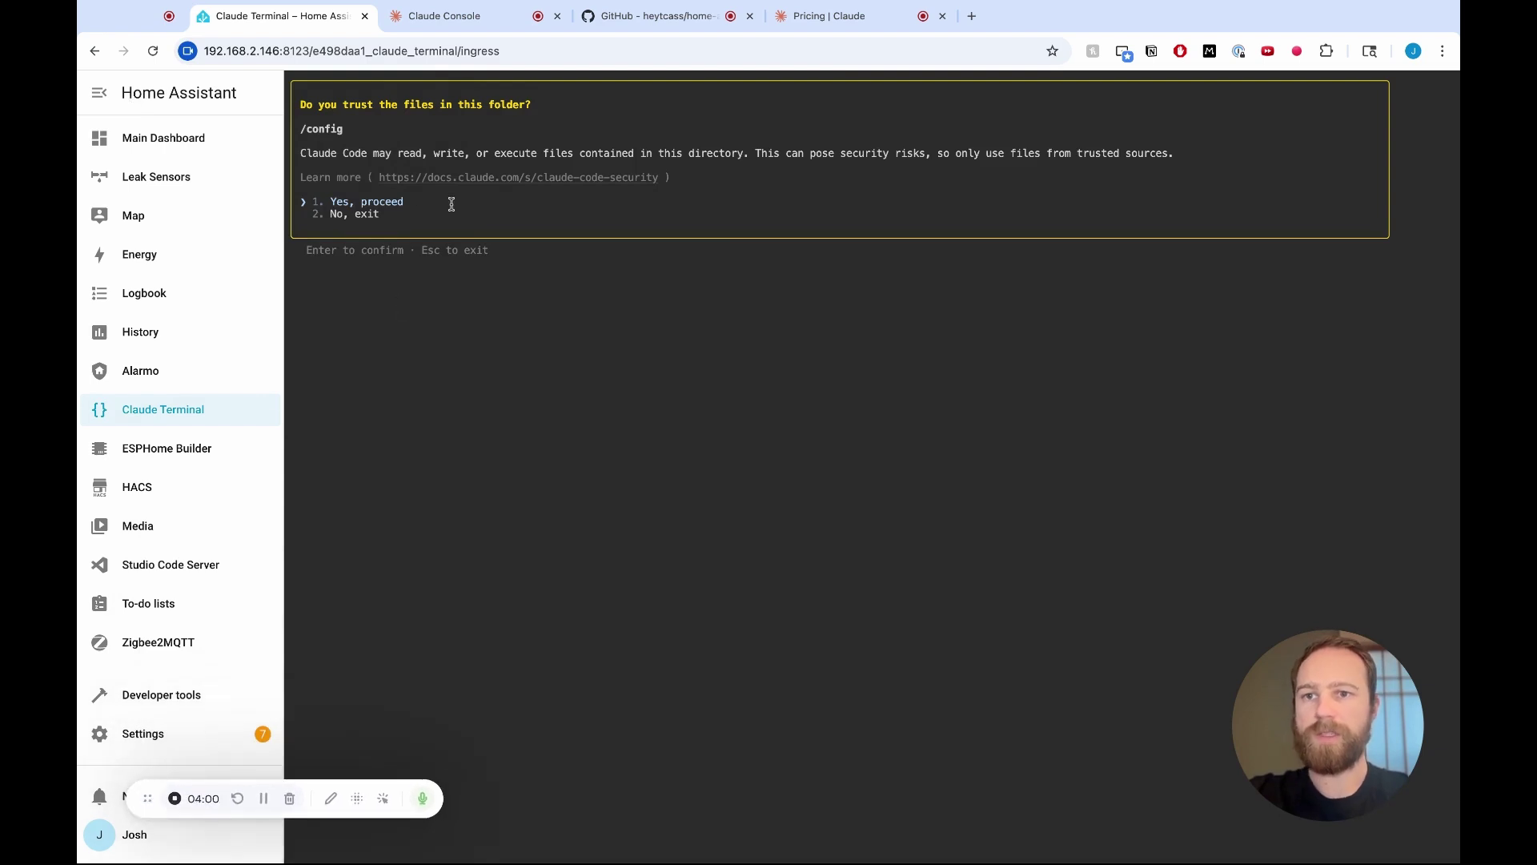
key(Return)
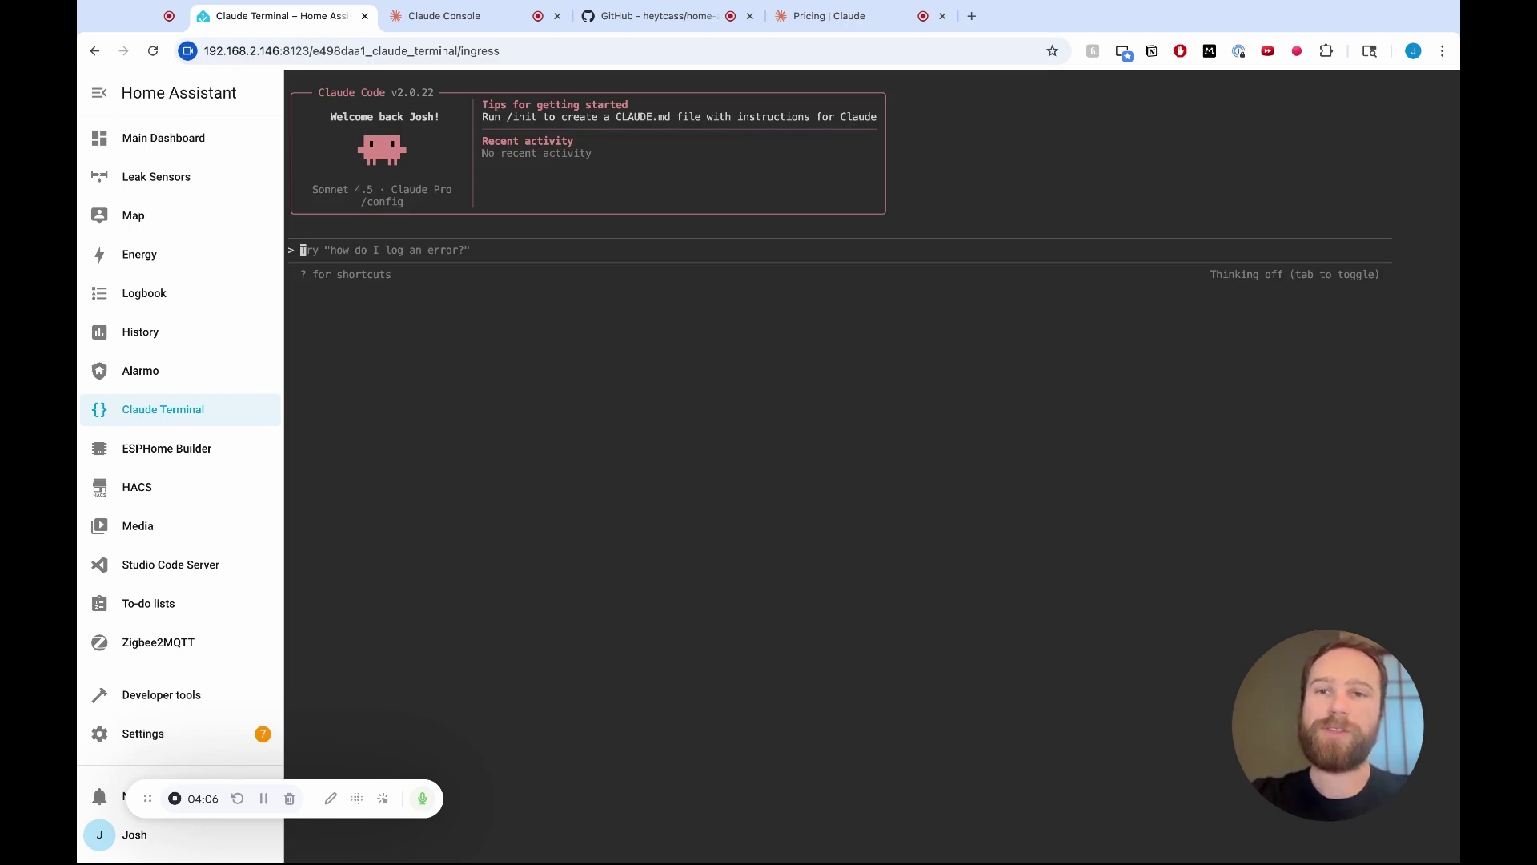
Run /init in Claude Code and allow its Bash HA_VERSION command.
text(/init)
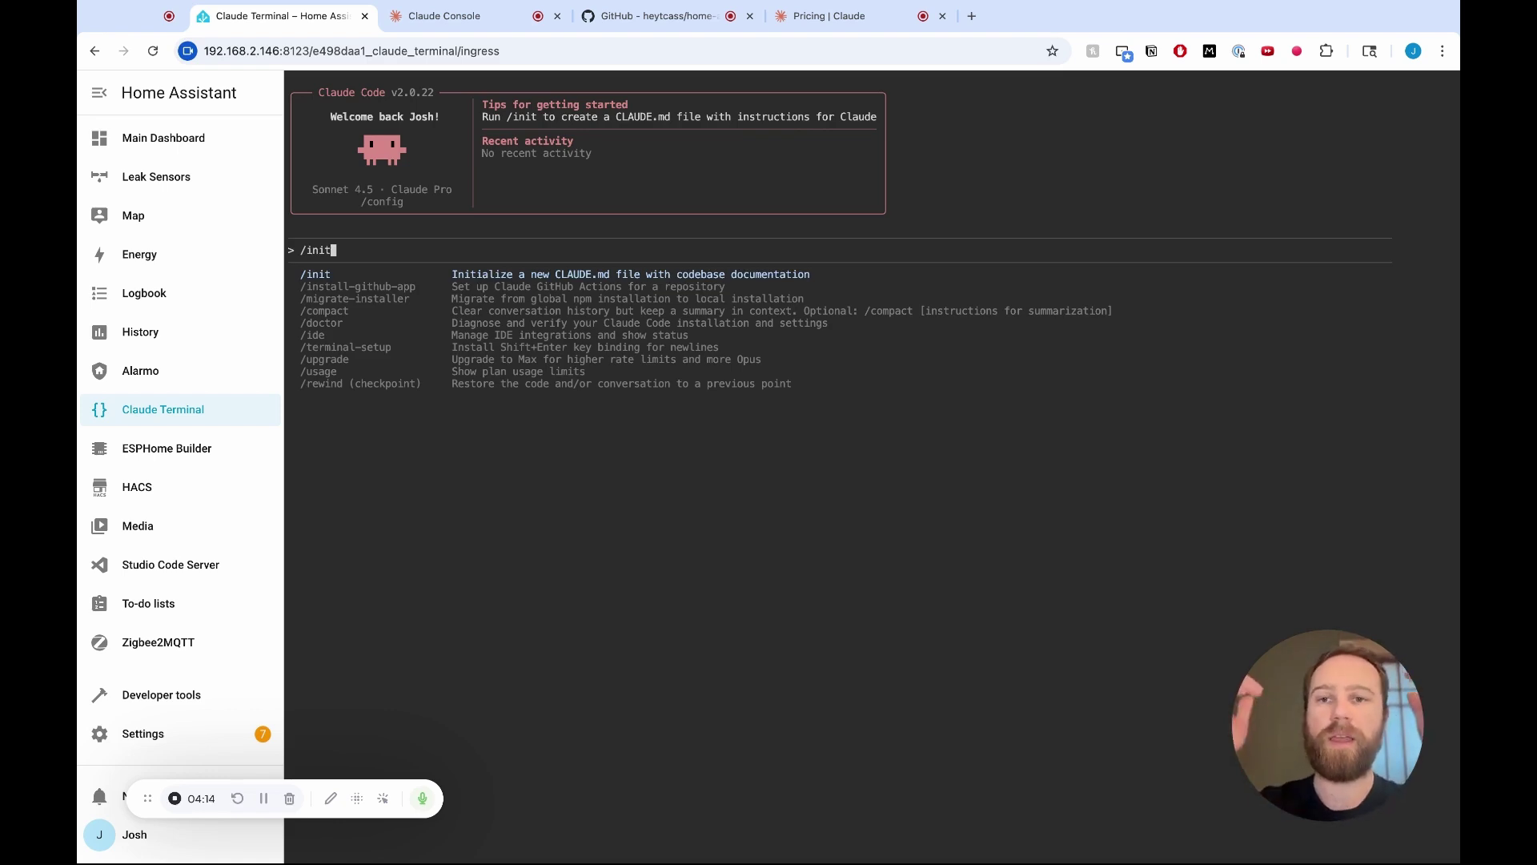
key(Return)
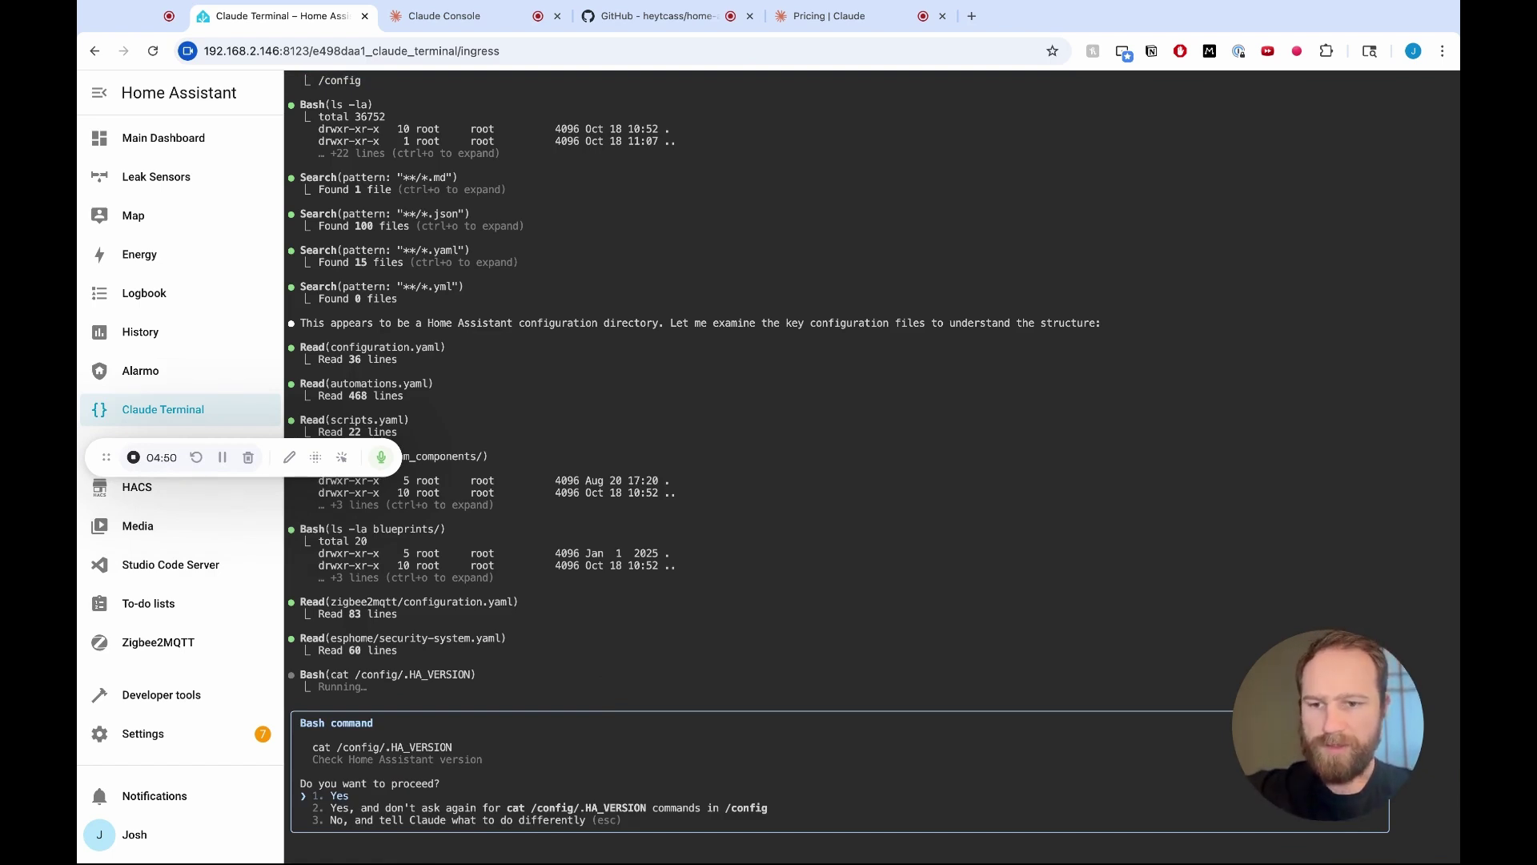
key(Return)
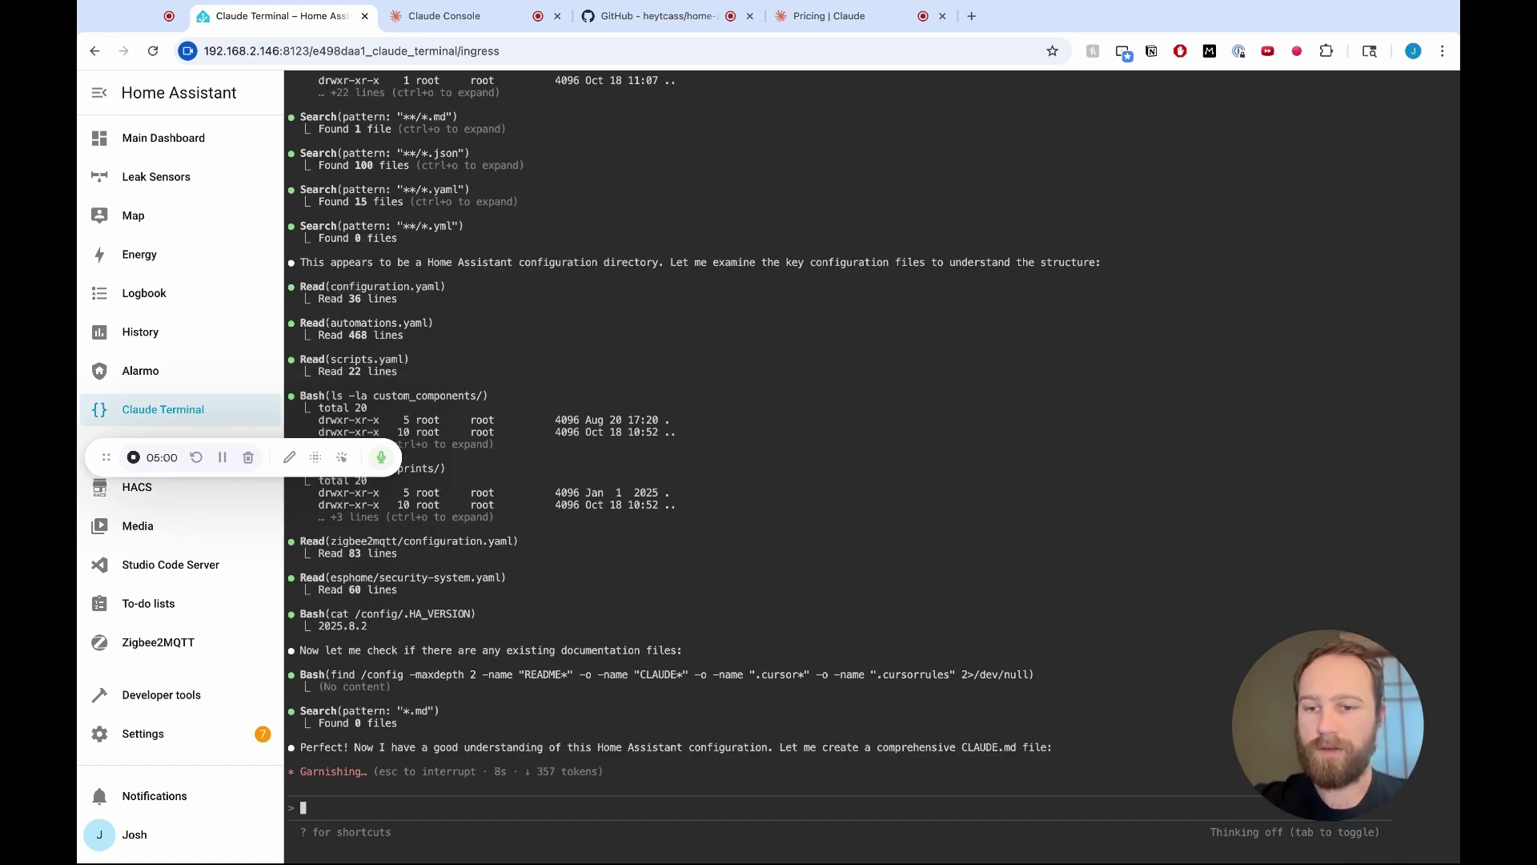
Switch Claude Code to 'accept edits on' so /init writes CLAUDE.md.
key(shift+Tab)
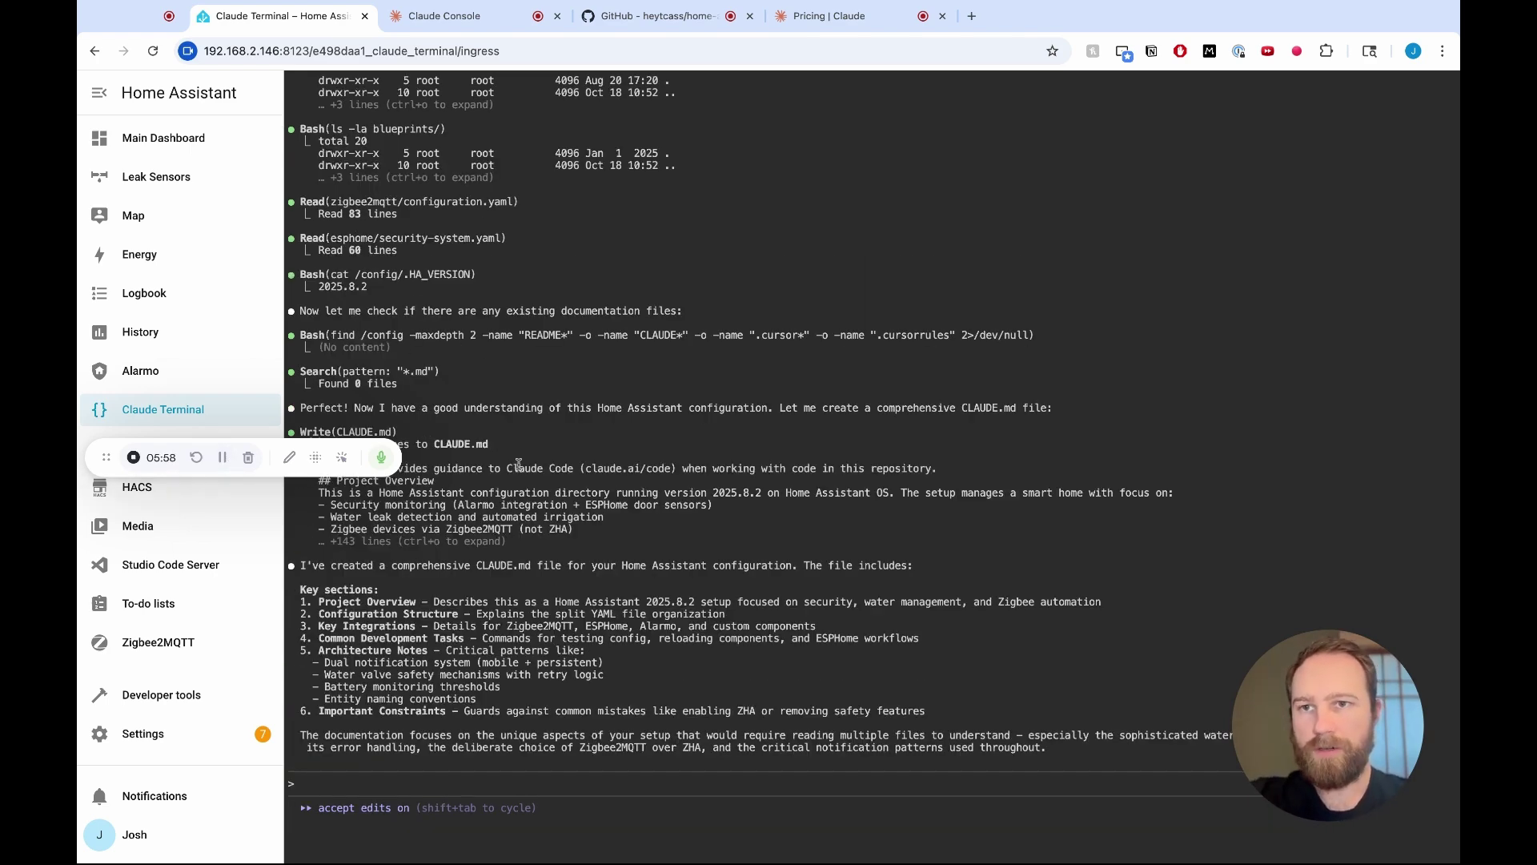
scroll(519, 464, up, 15)
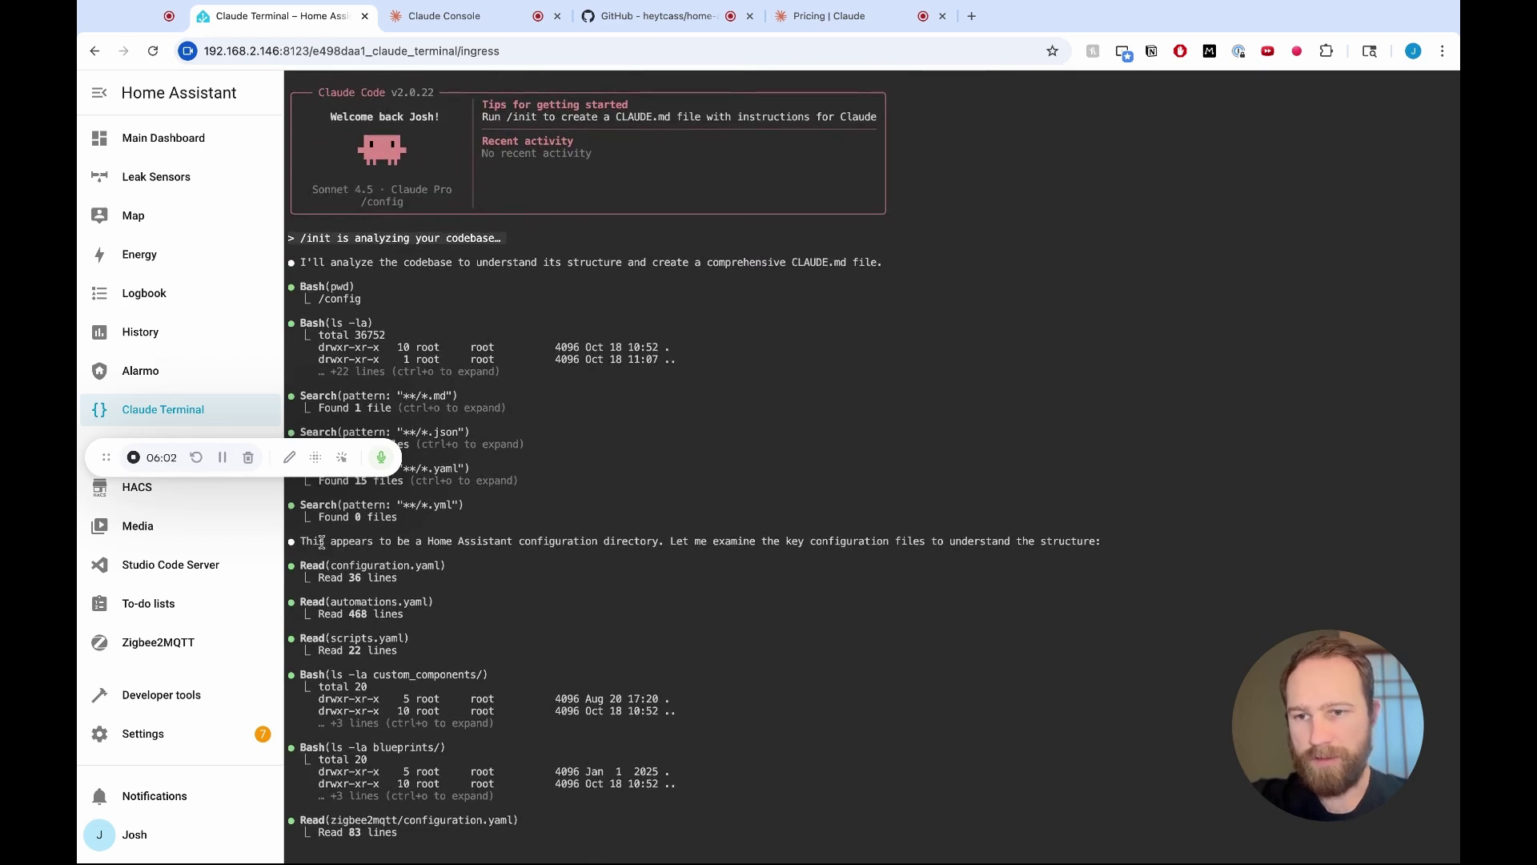
drag(321, 542, 992, 543)
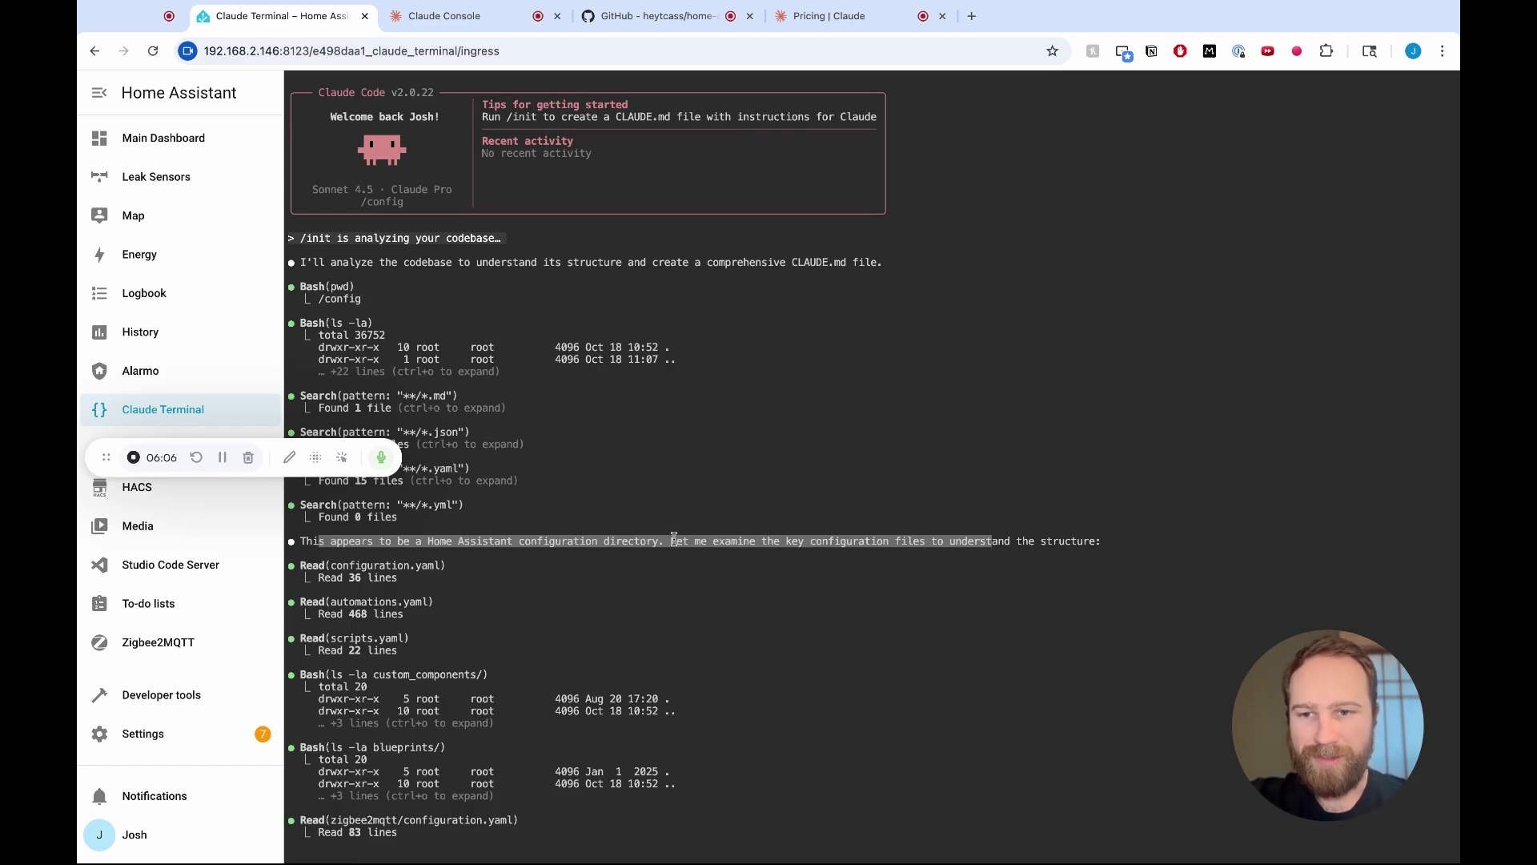
click(378, 550)
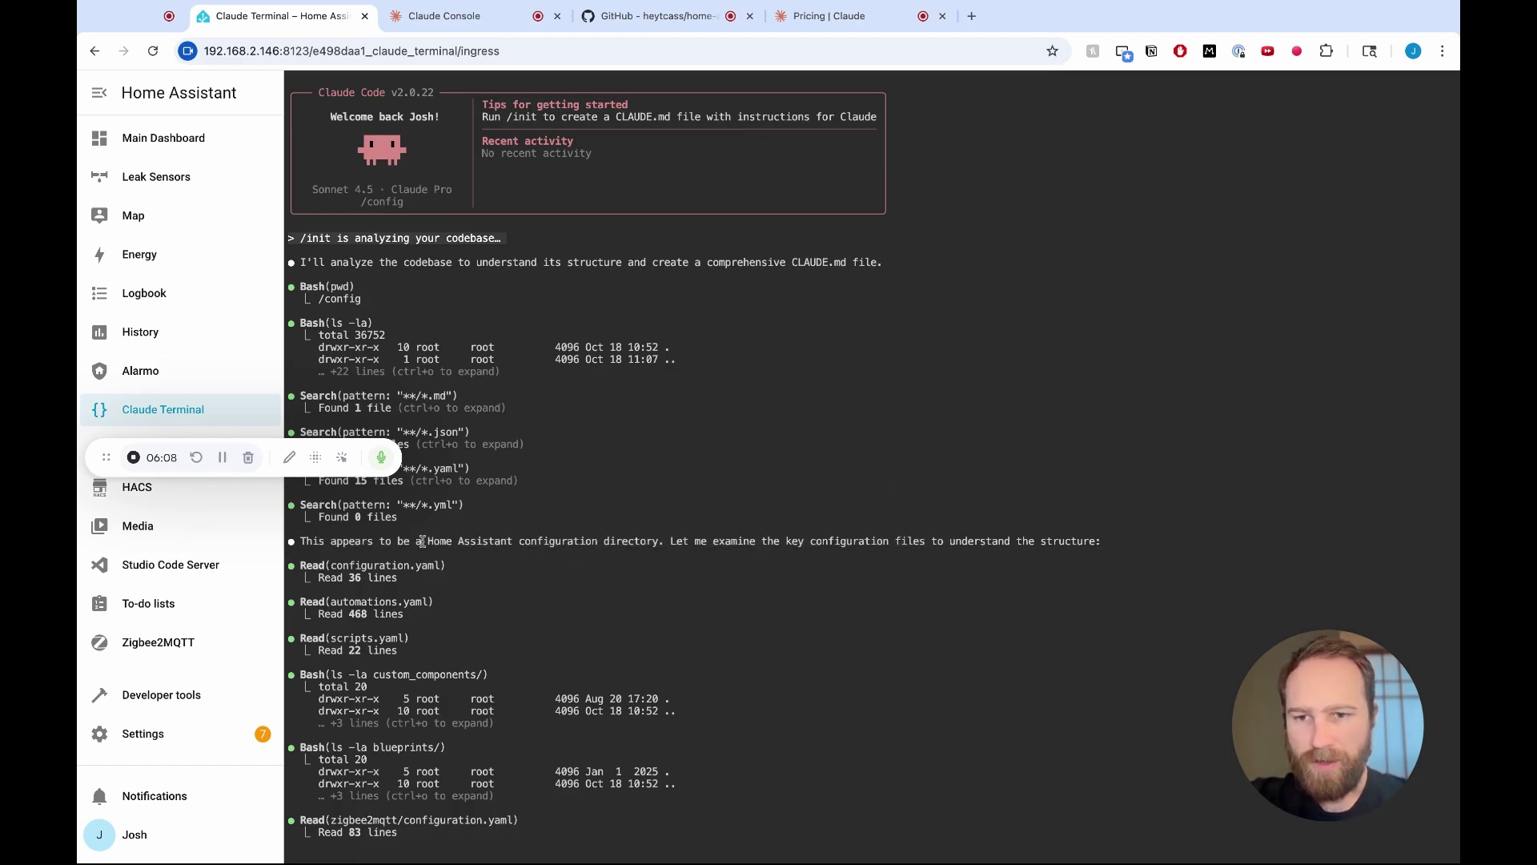
drag(423, 542, 976, 542)
click(759, 542)
key(super+c)
click(865, 542)
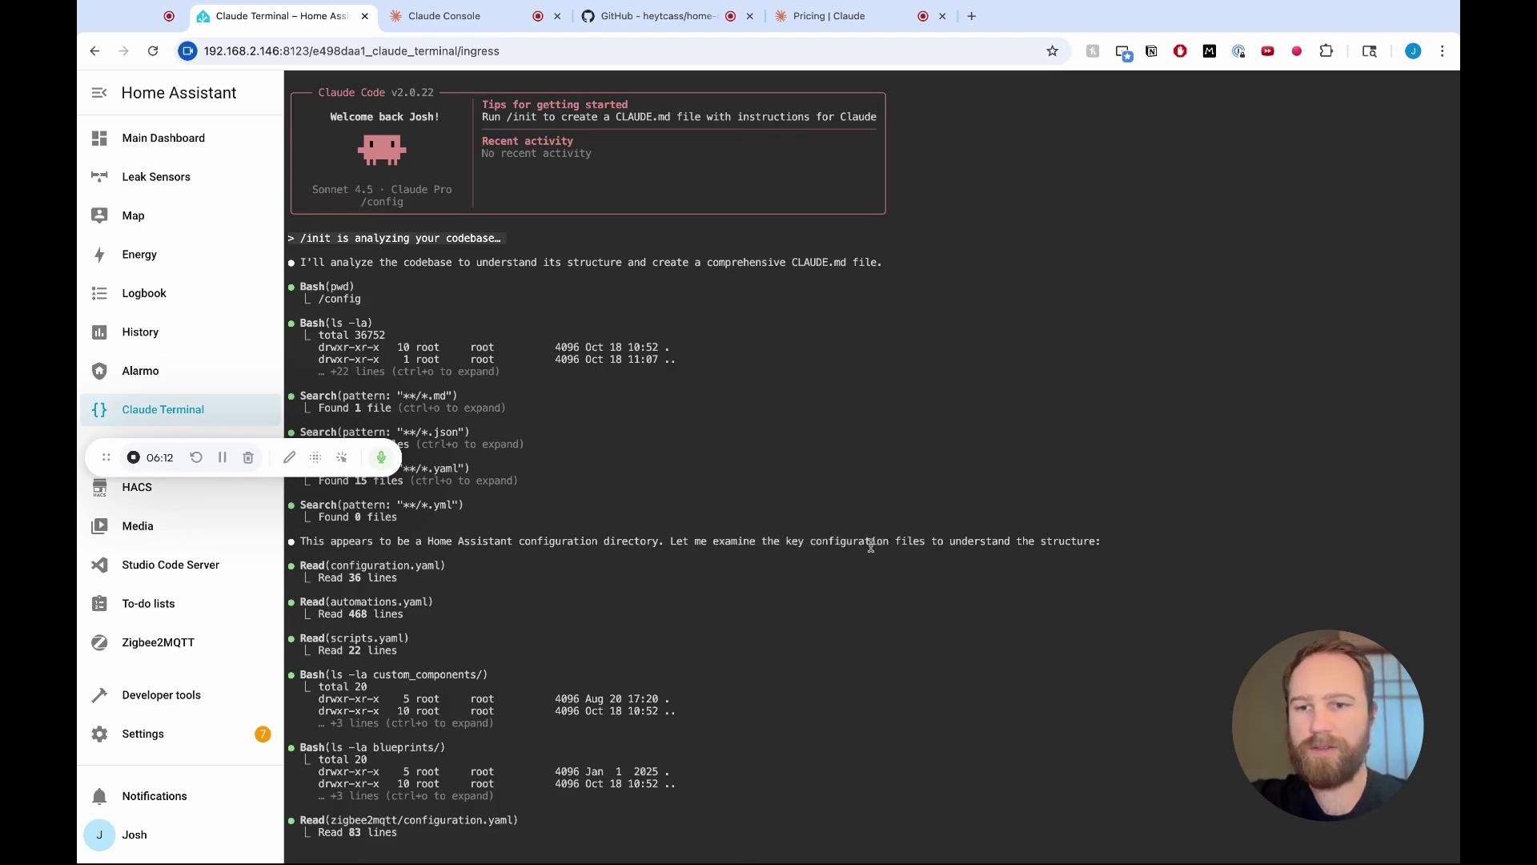
double_click(370, 504)
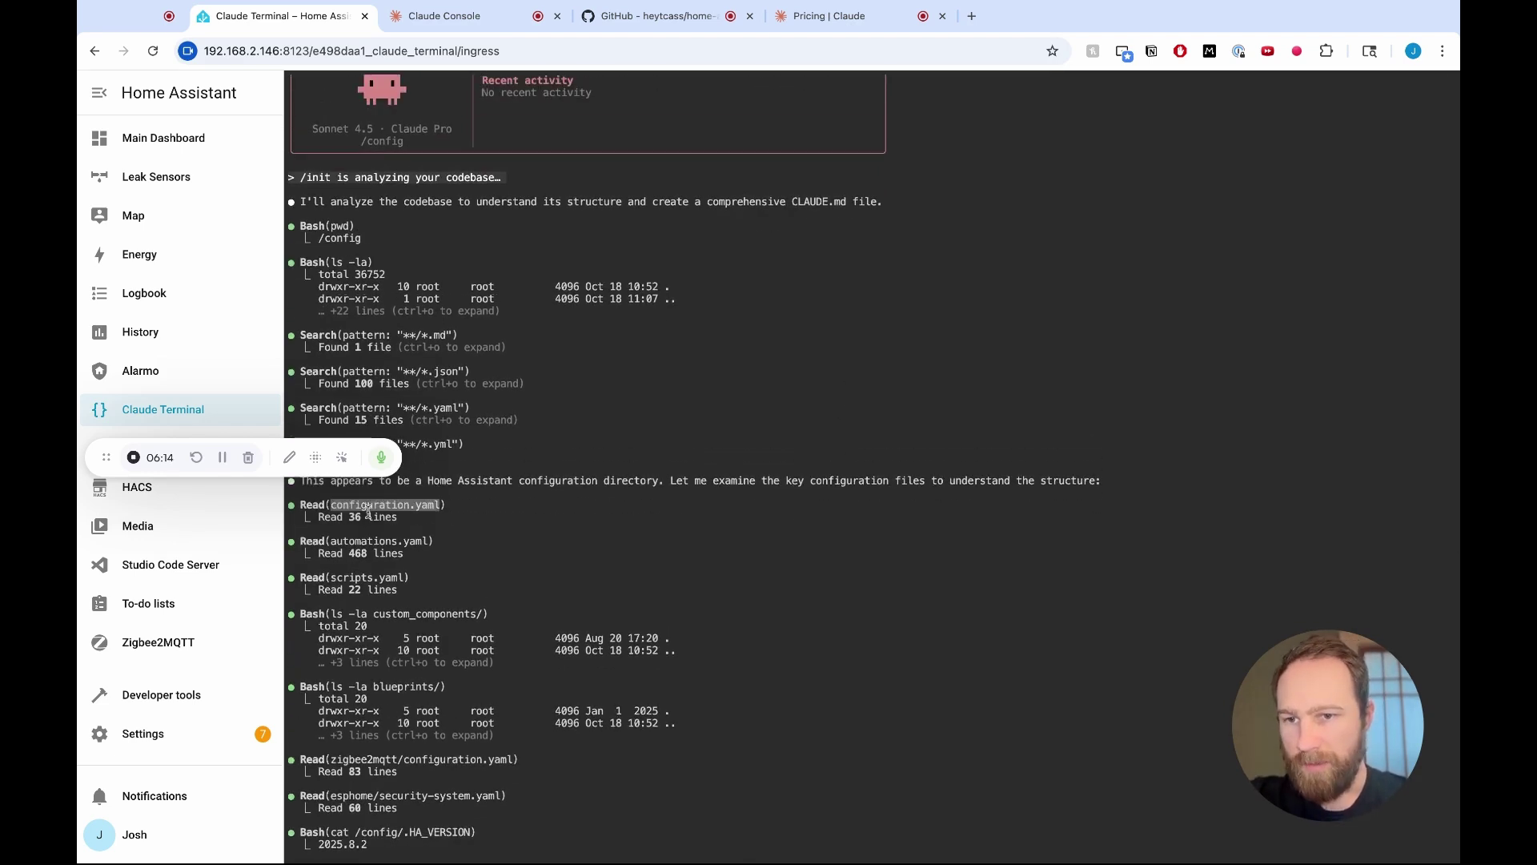
key(super+c)
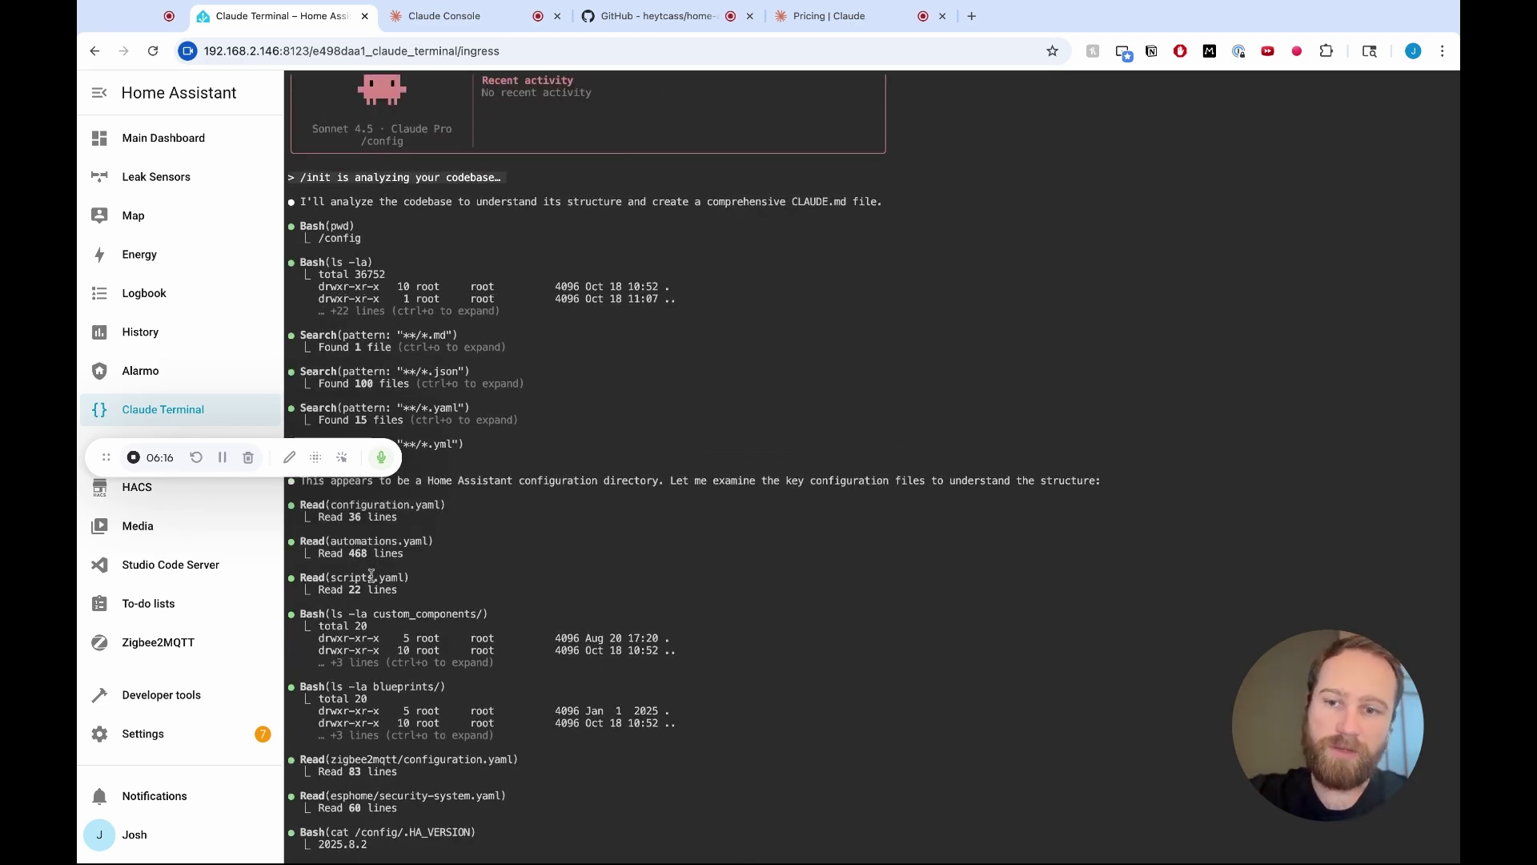
double_click(374, 577)
key(super+c)
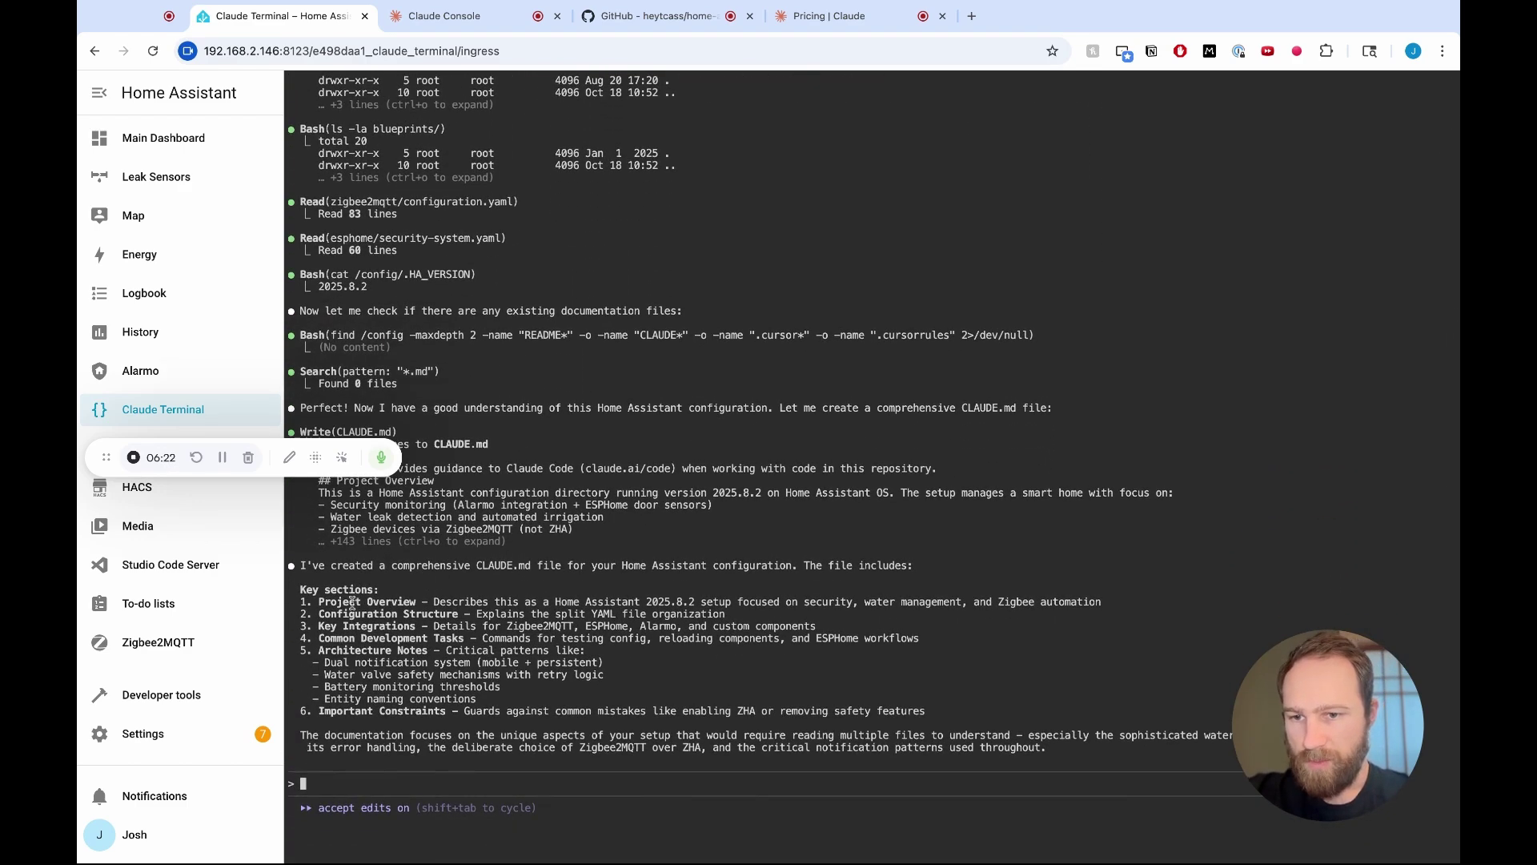
drag(347, 602, 682, 615)
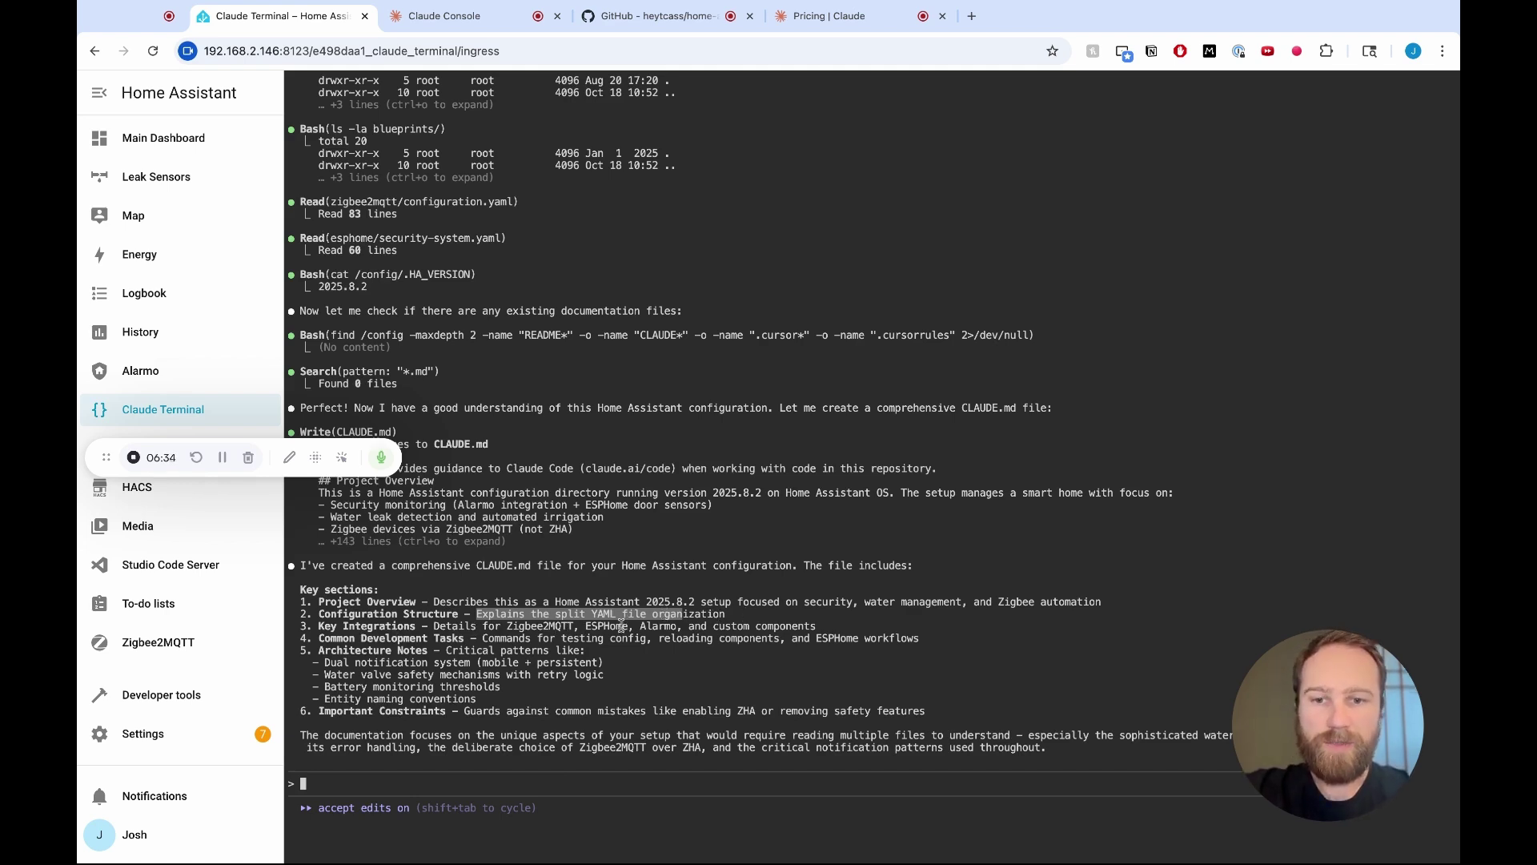
double_click(657, 626)
click(731, 618)
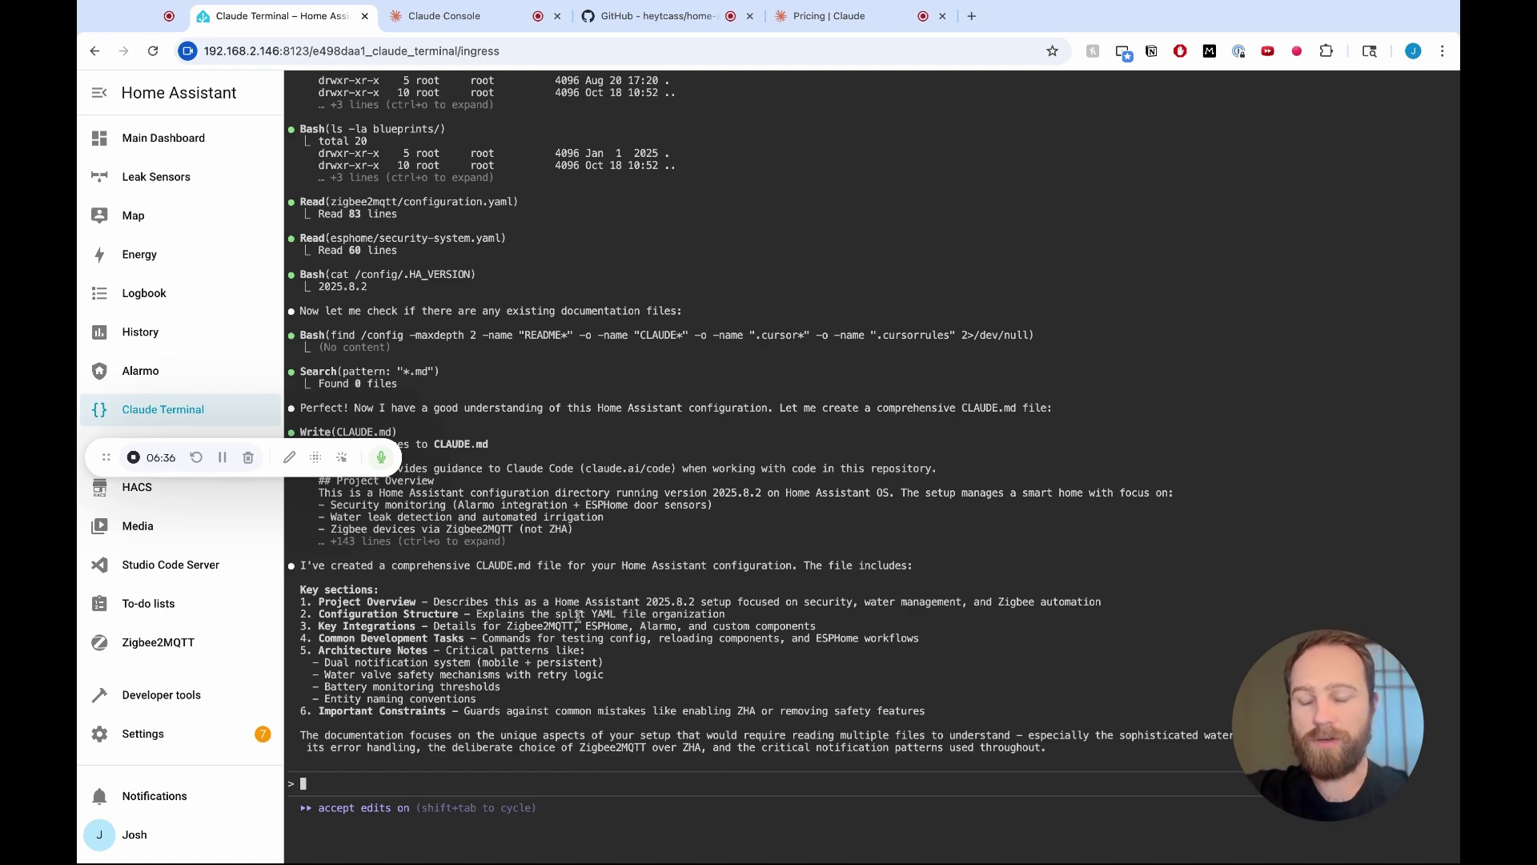
drag(329, 606, 481, 701)
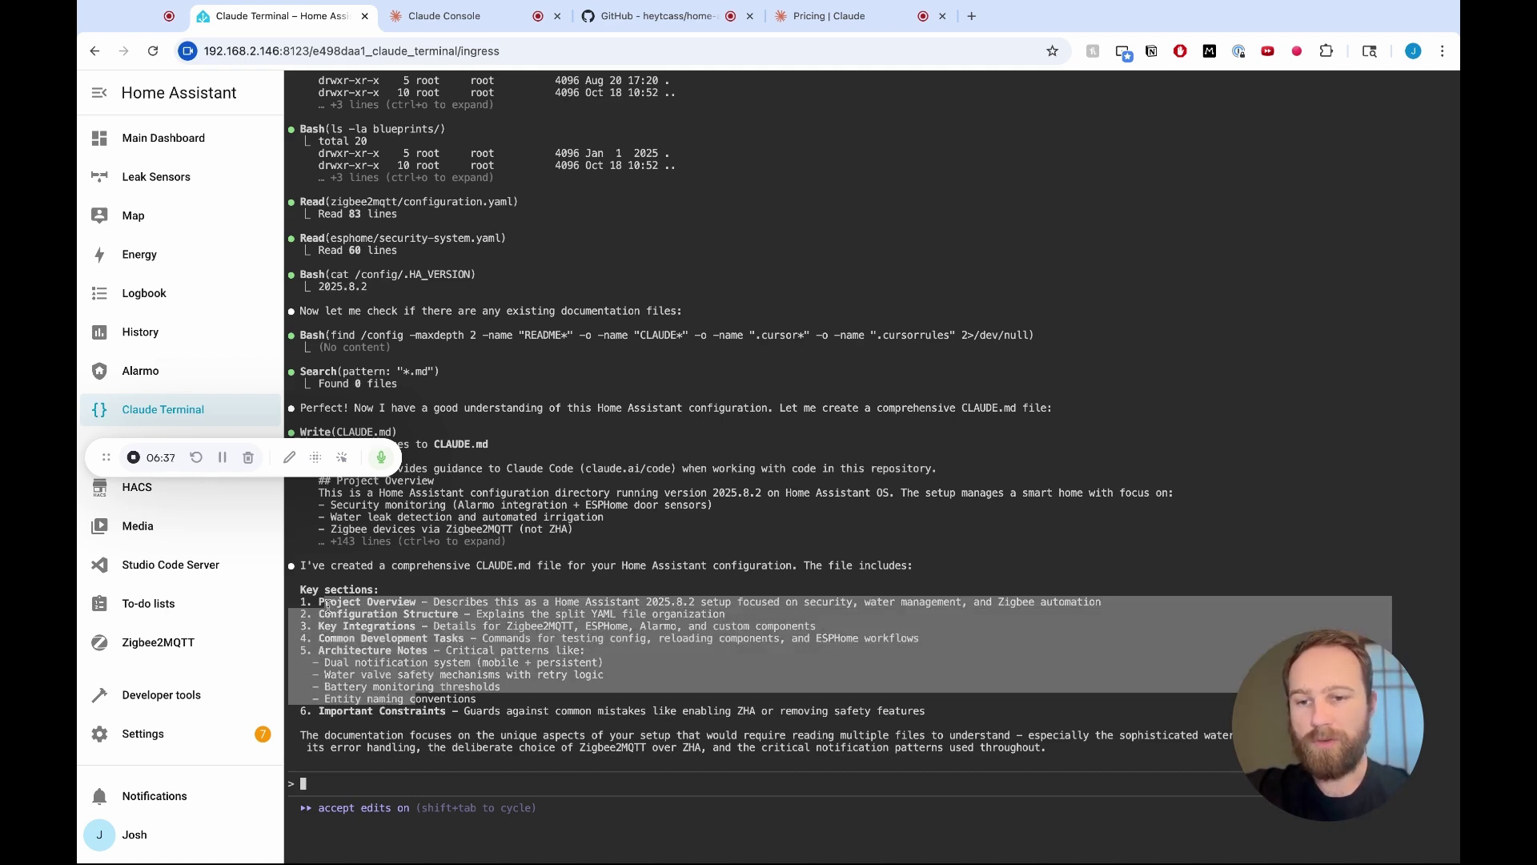
click(494, 668)
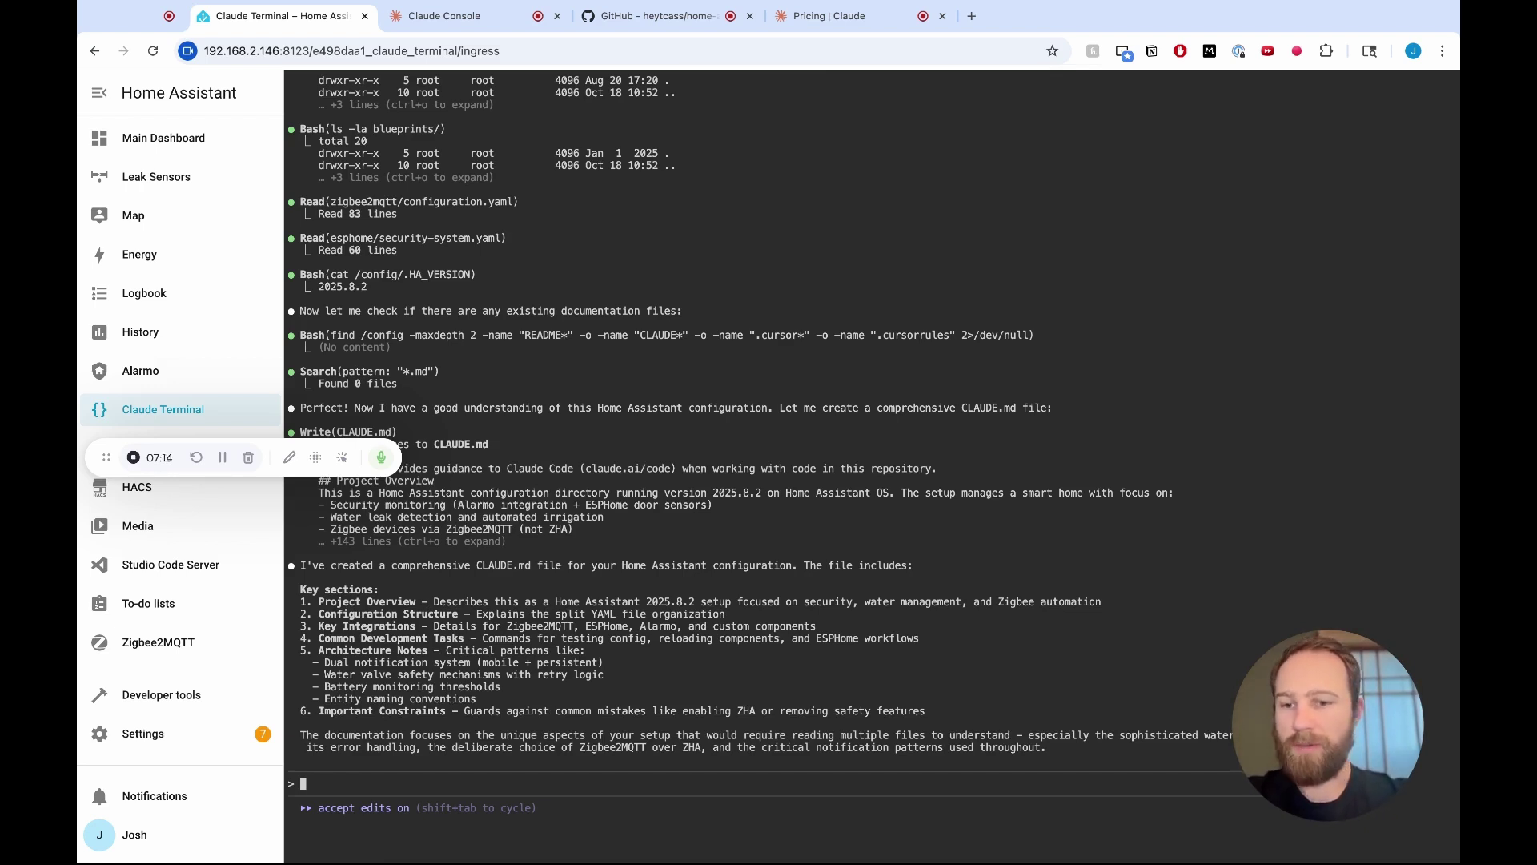
Ask Claude Code 'What automations do I have for water valves?'.
text(What automations do I have for water valves?)
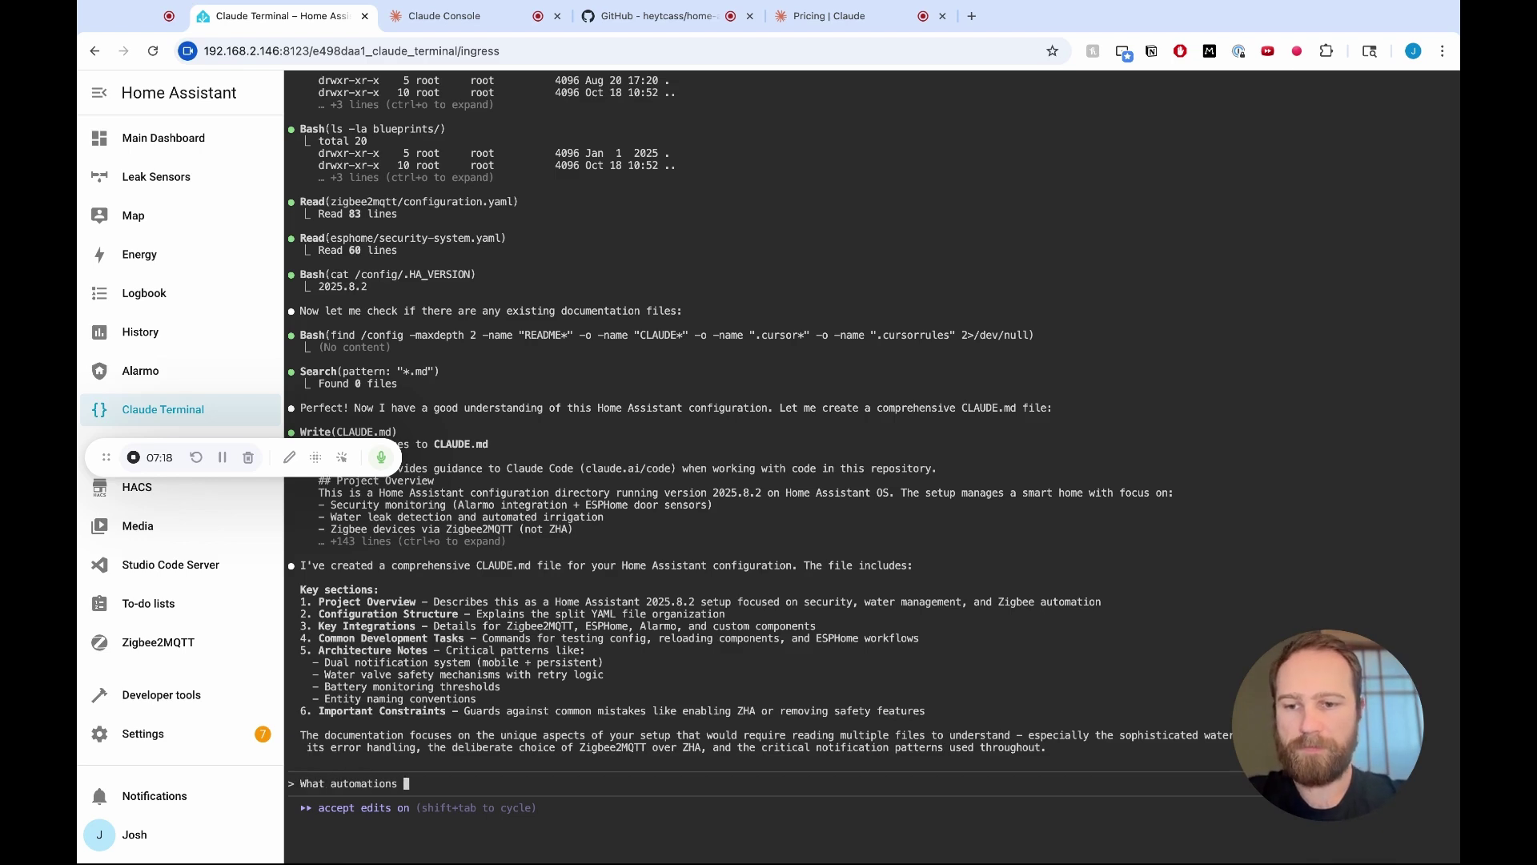
key(Return)
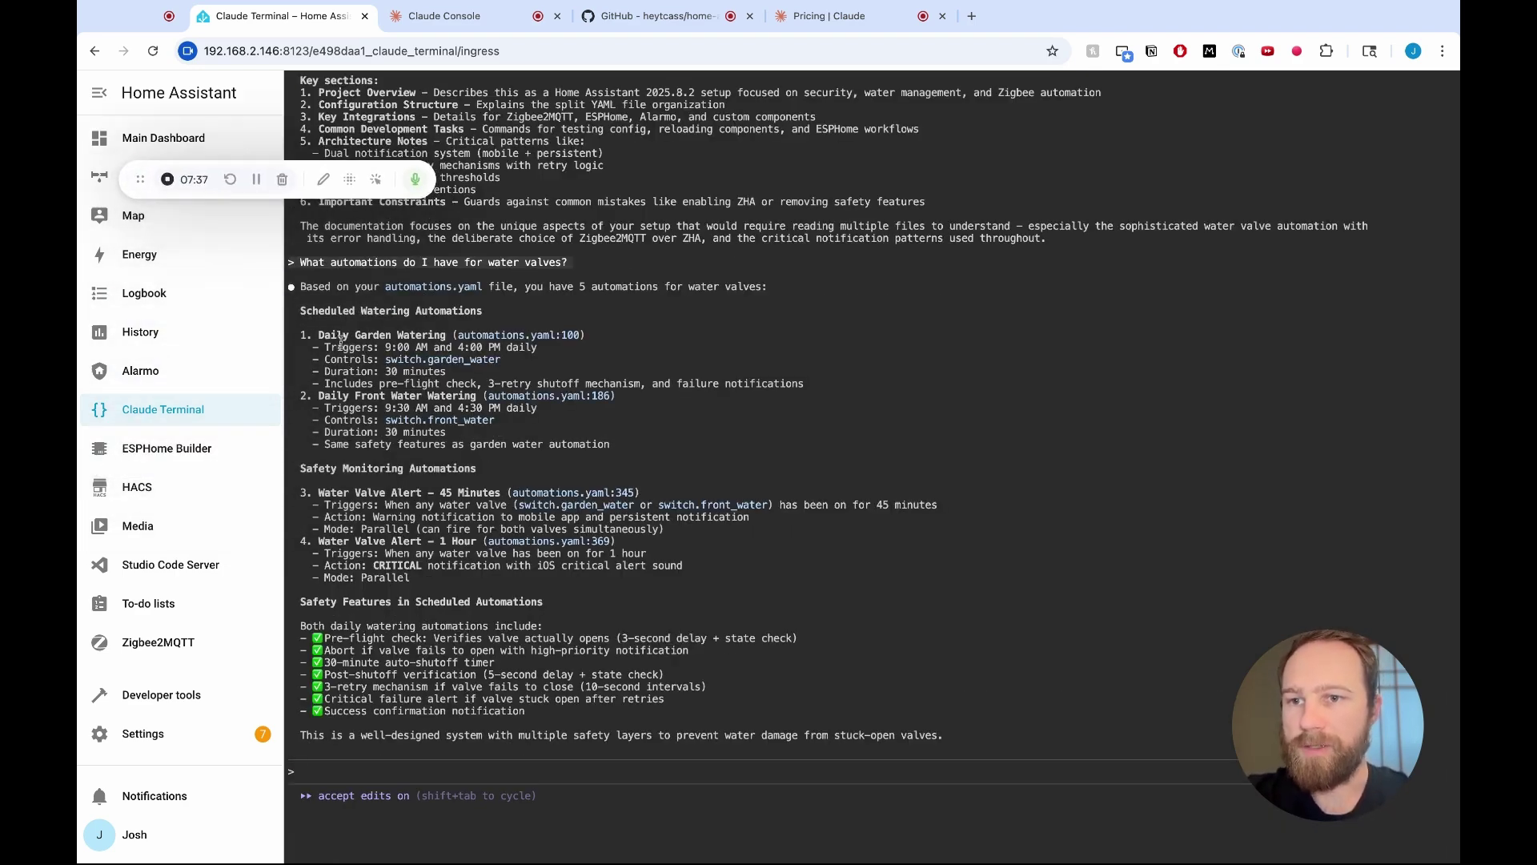
drag(332, 310, 452, 311)
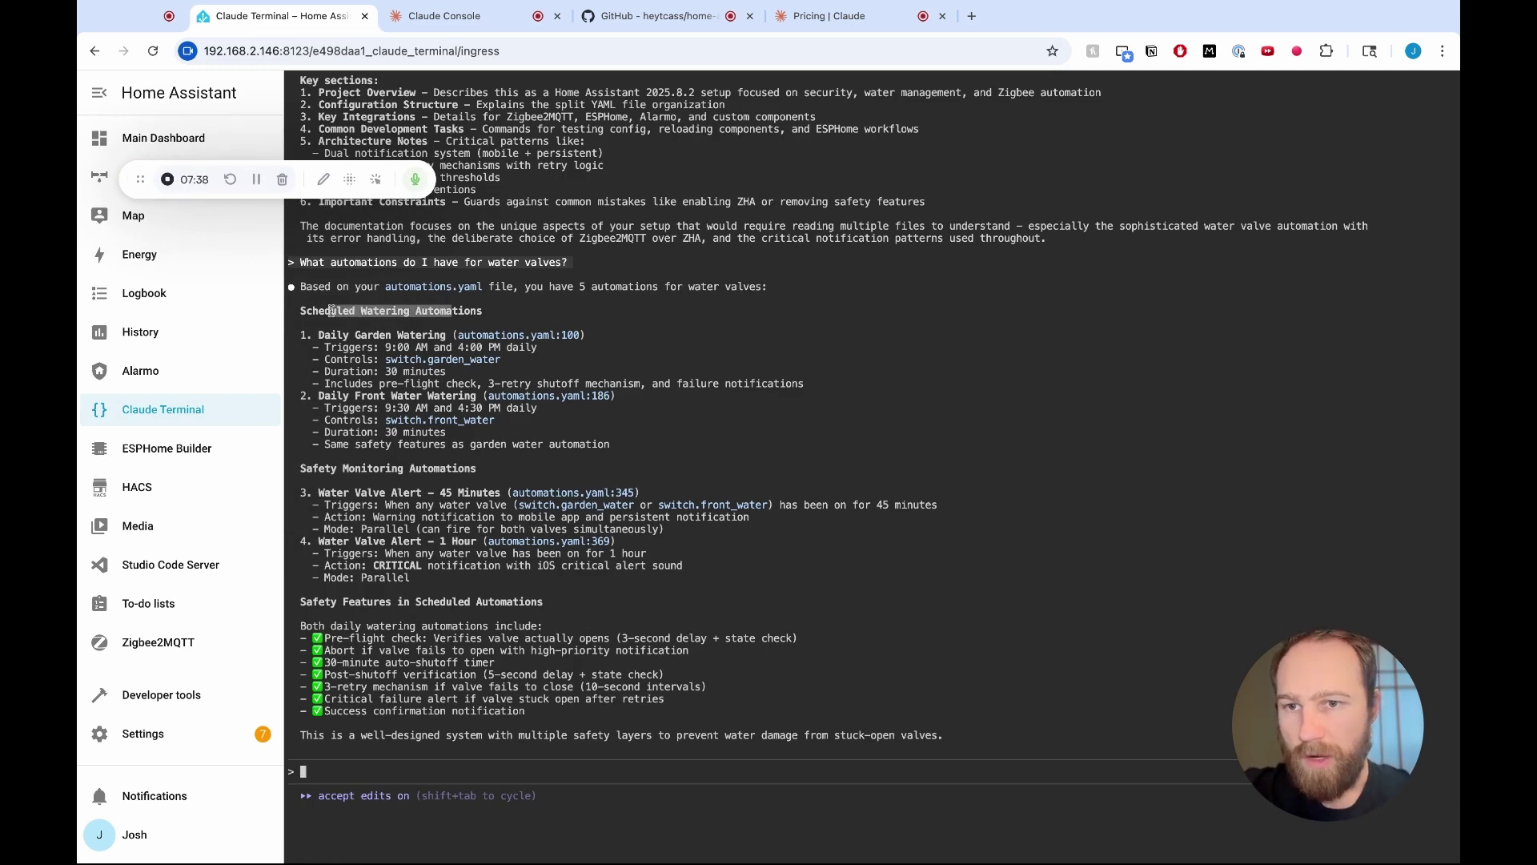
click(367, 332)
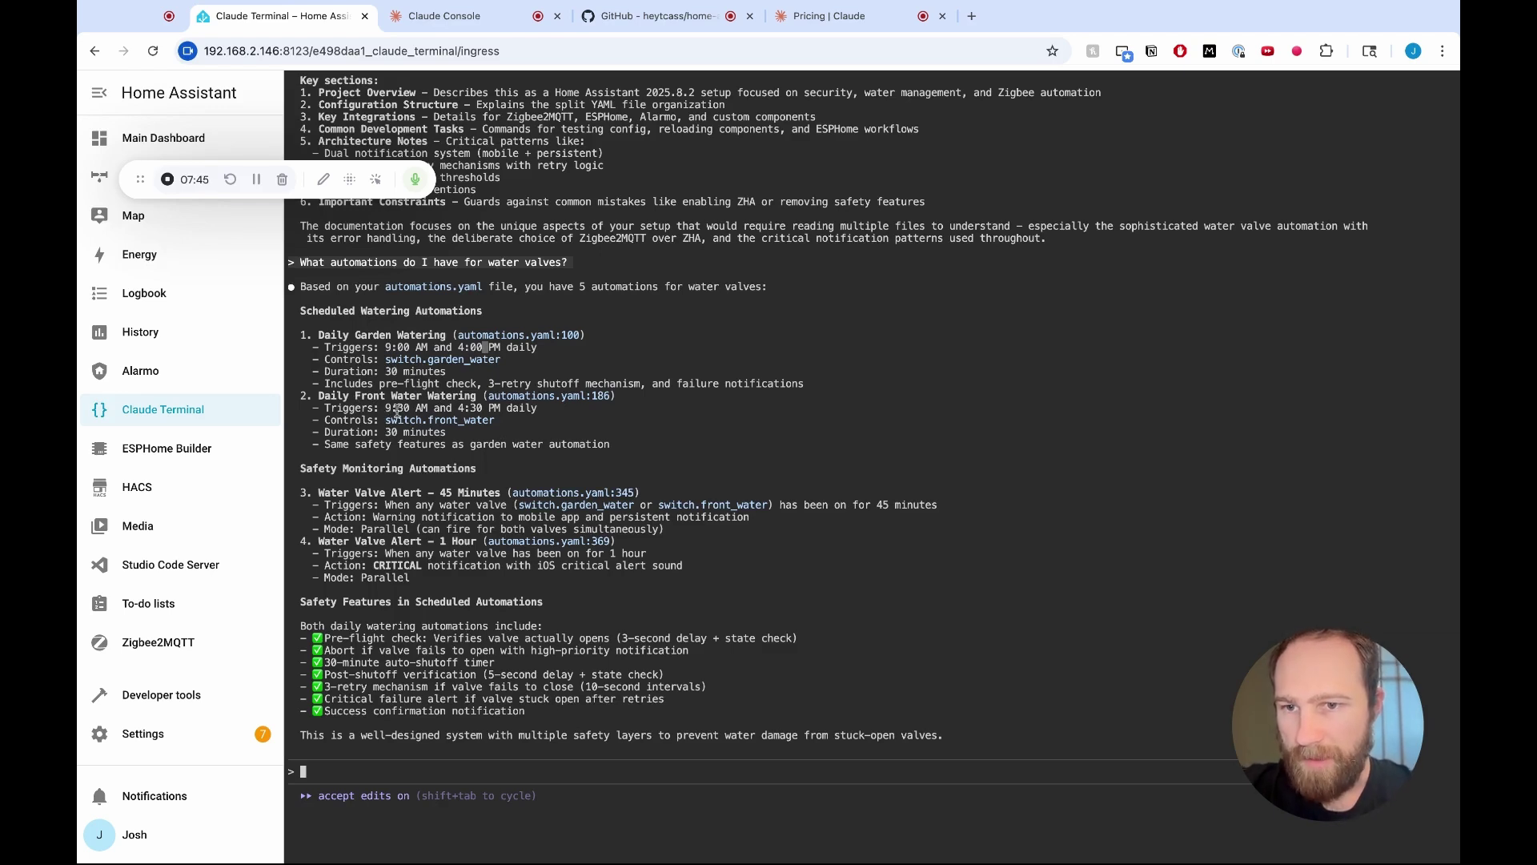
Review the Daily Front Water Watering 9:30 AM and 4:30 PM triggers and begin a change request.
drag(391, 410, 414, 410)
click(471, 410)
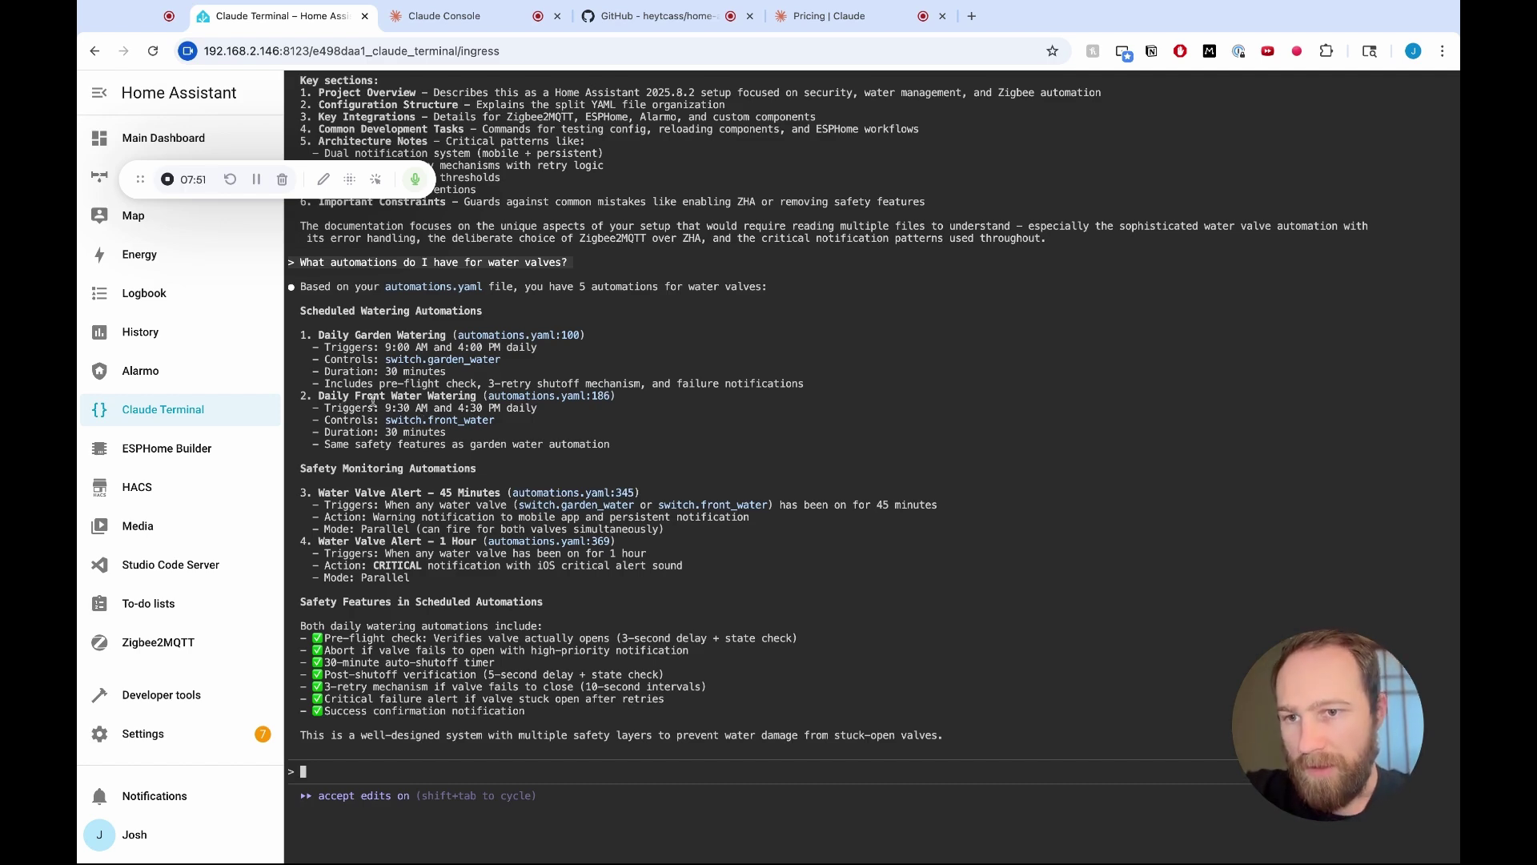
drag(422, 396, 326, 392)
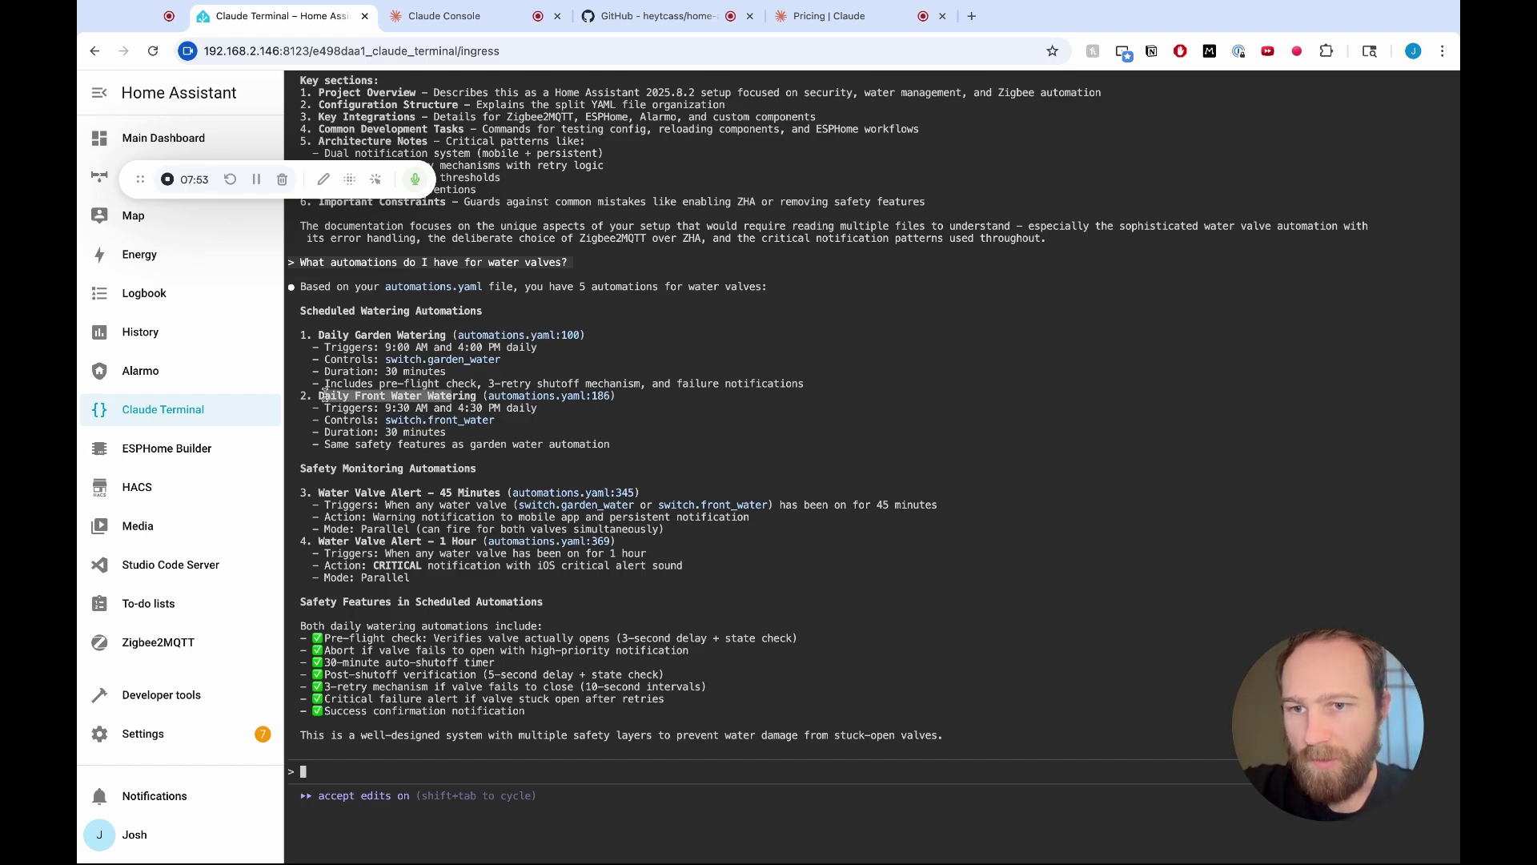
double_click(396, 409)
click(484, 410)
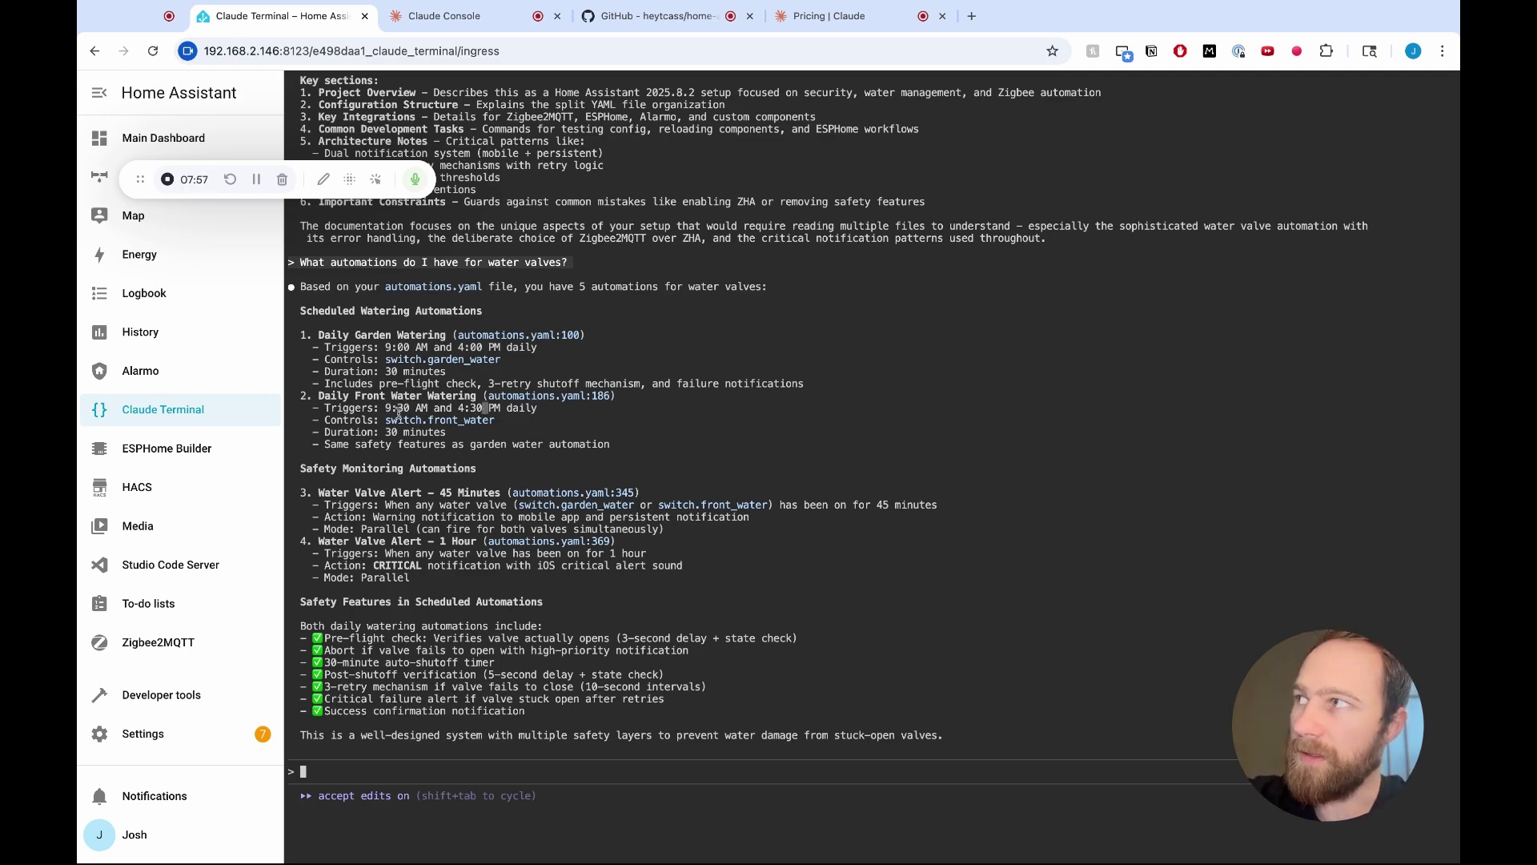
click(399, 447)
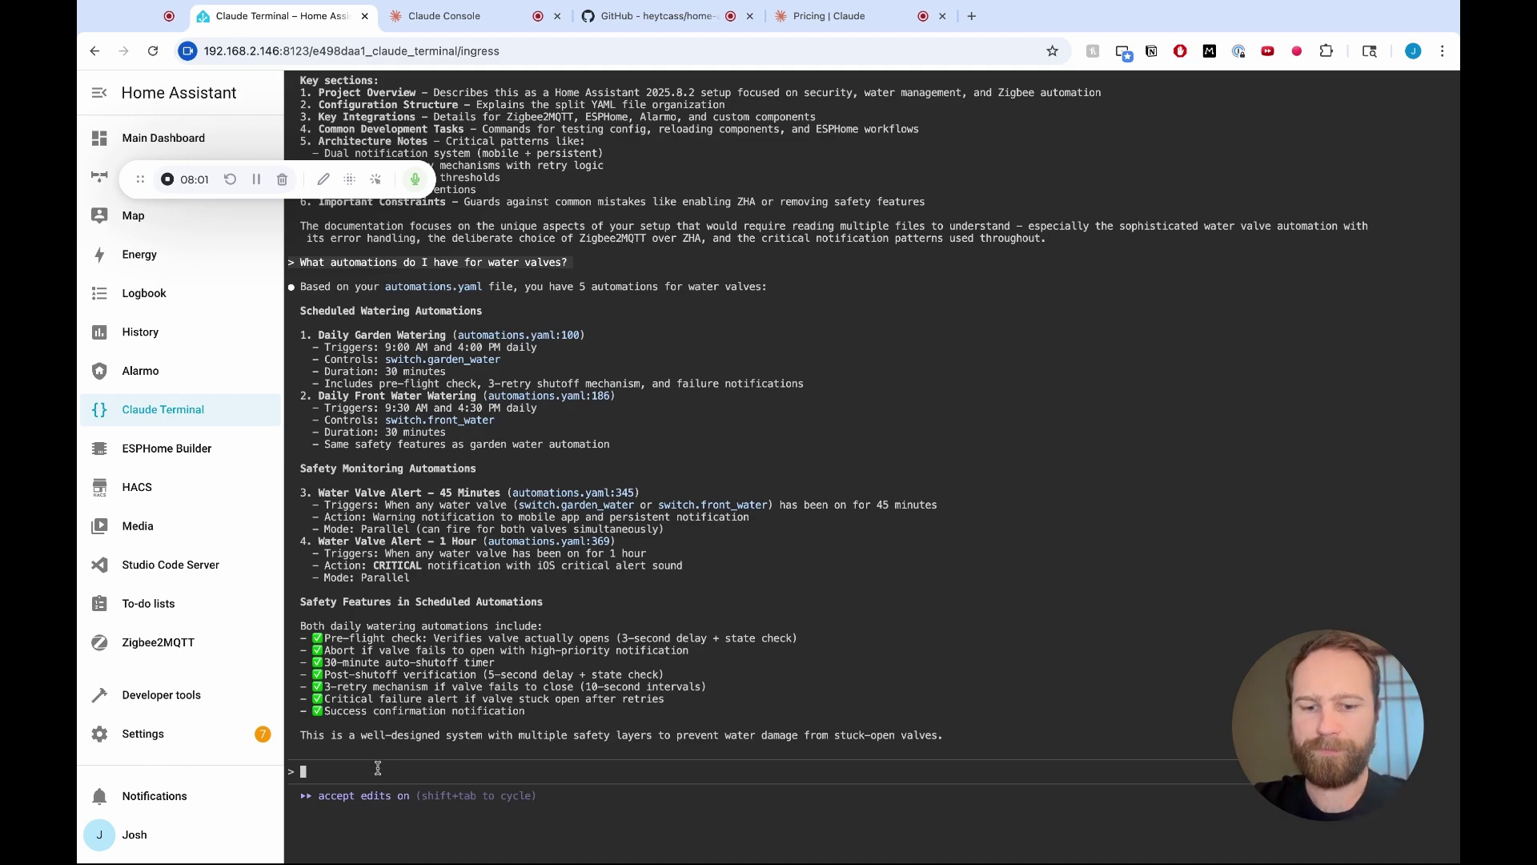
text(For my daily )
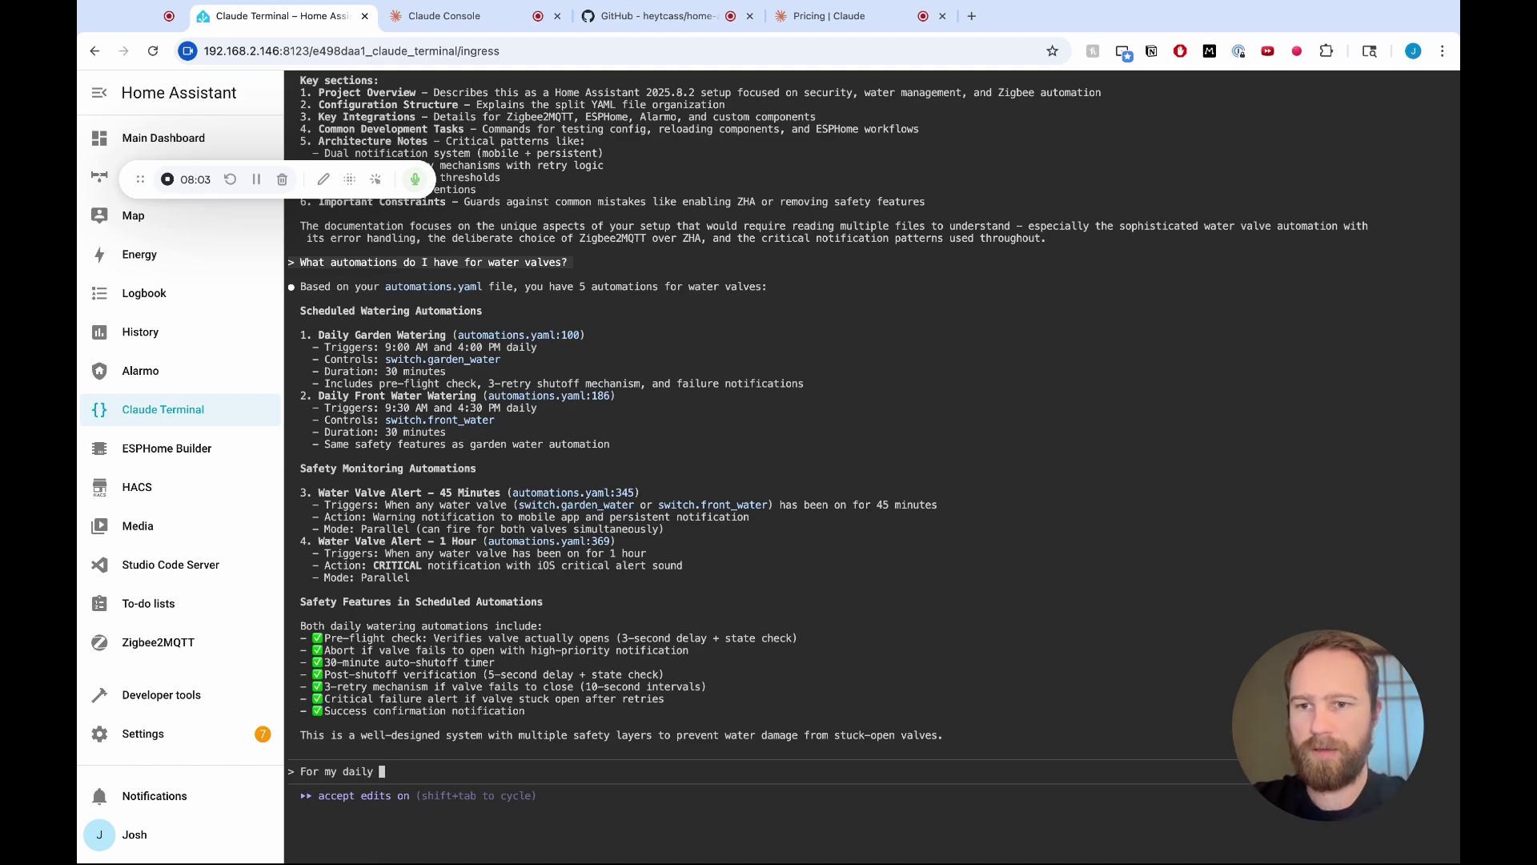
text(front watering, )
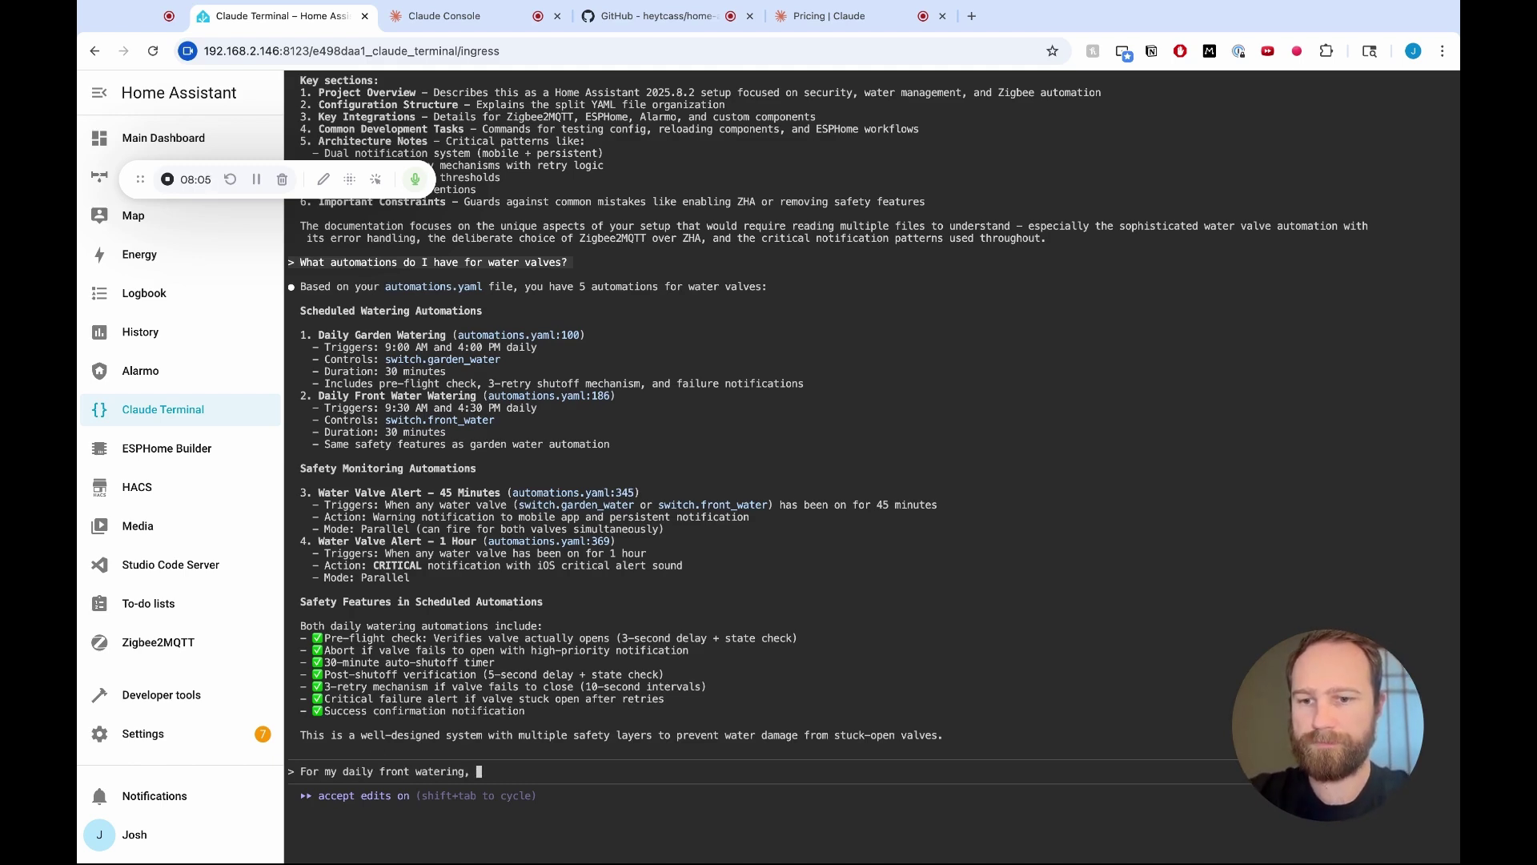
text(can you chanve this to)
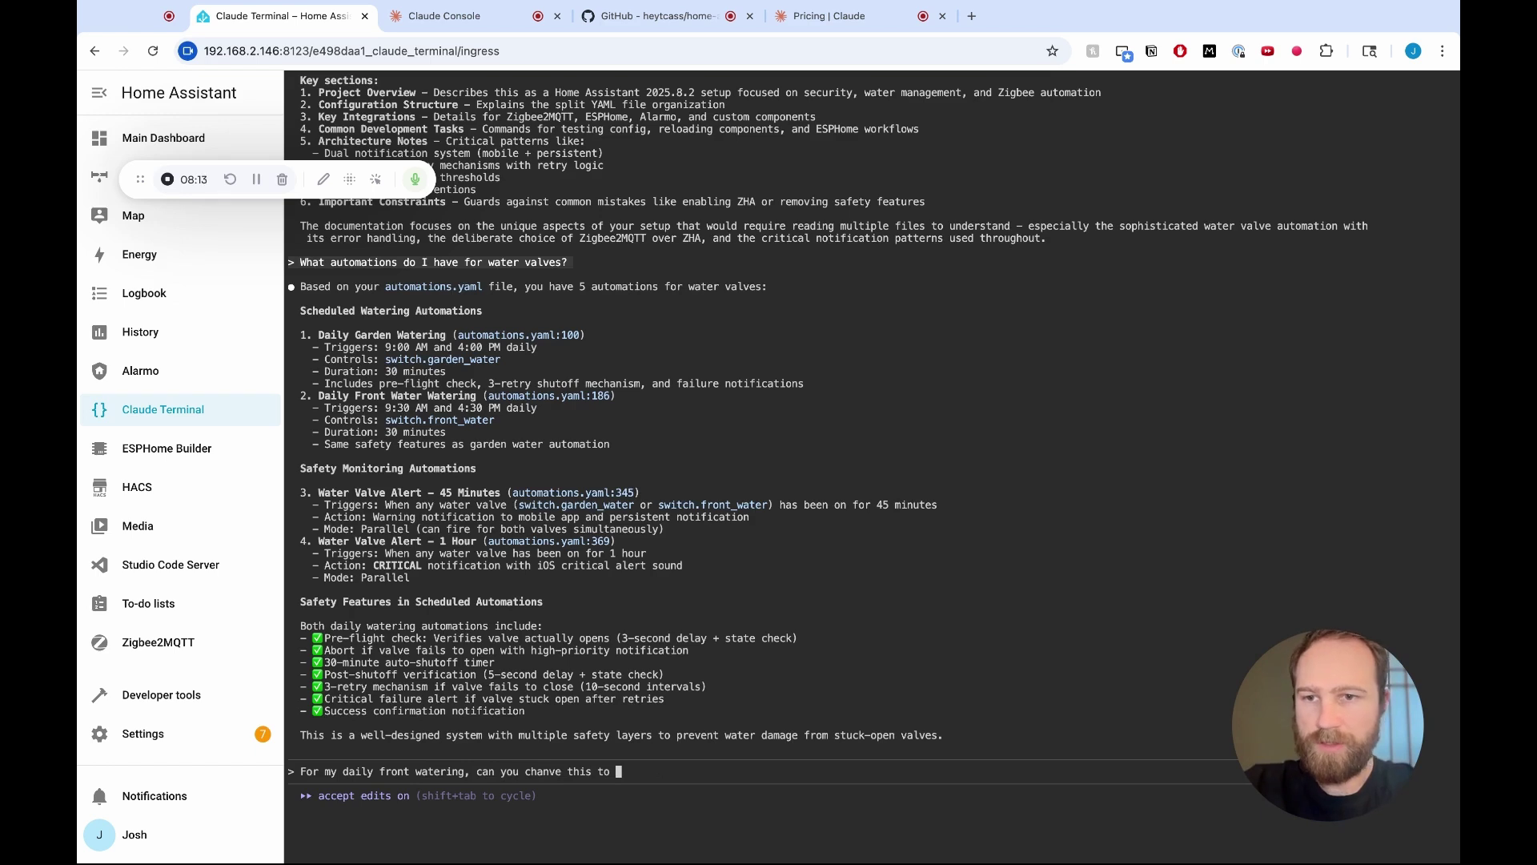
Finish the request to water every other day for only 15 minutes, then turn on plan mode.
text(water ev)
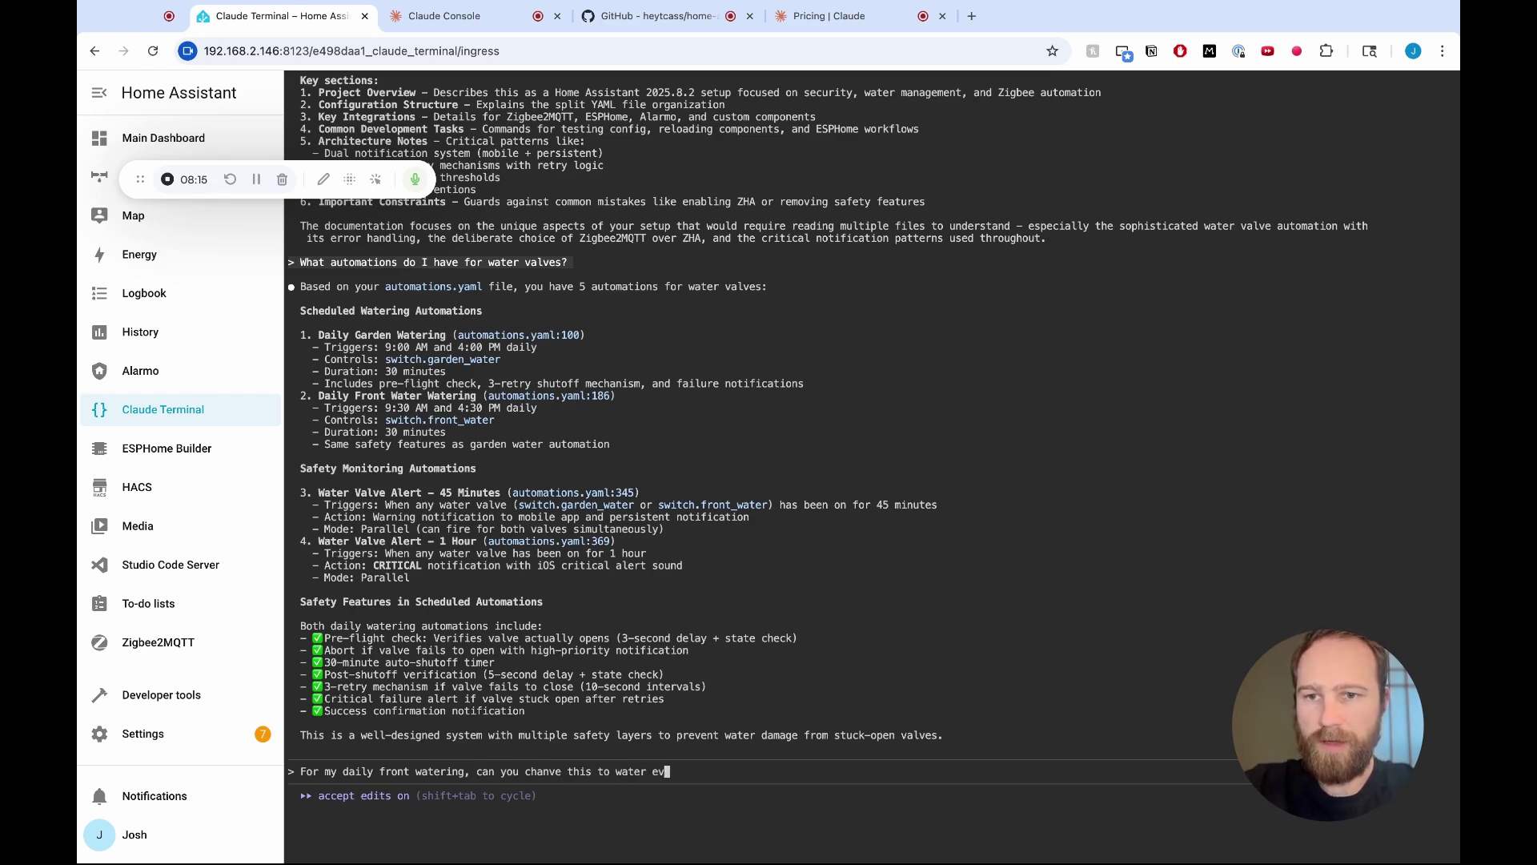
text(ery other day and )
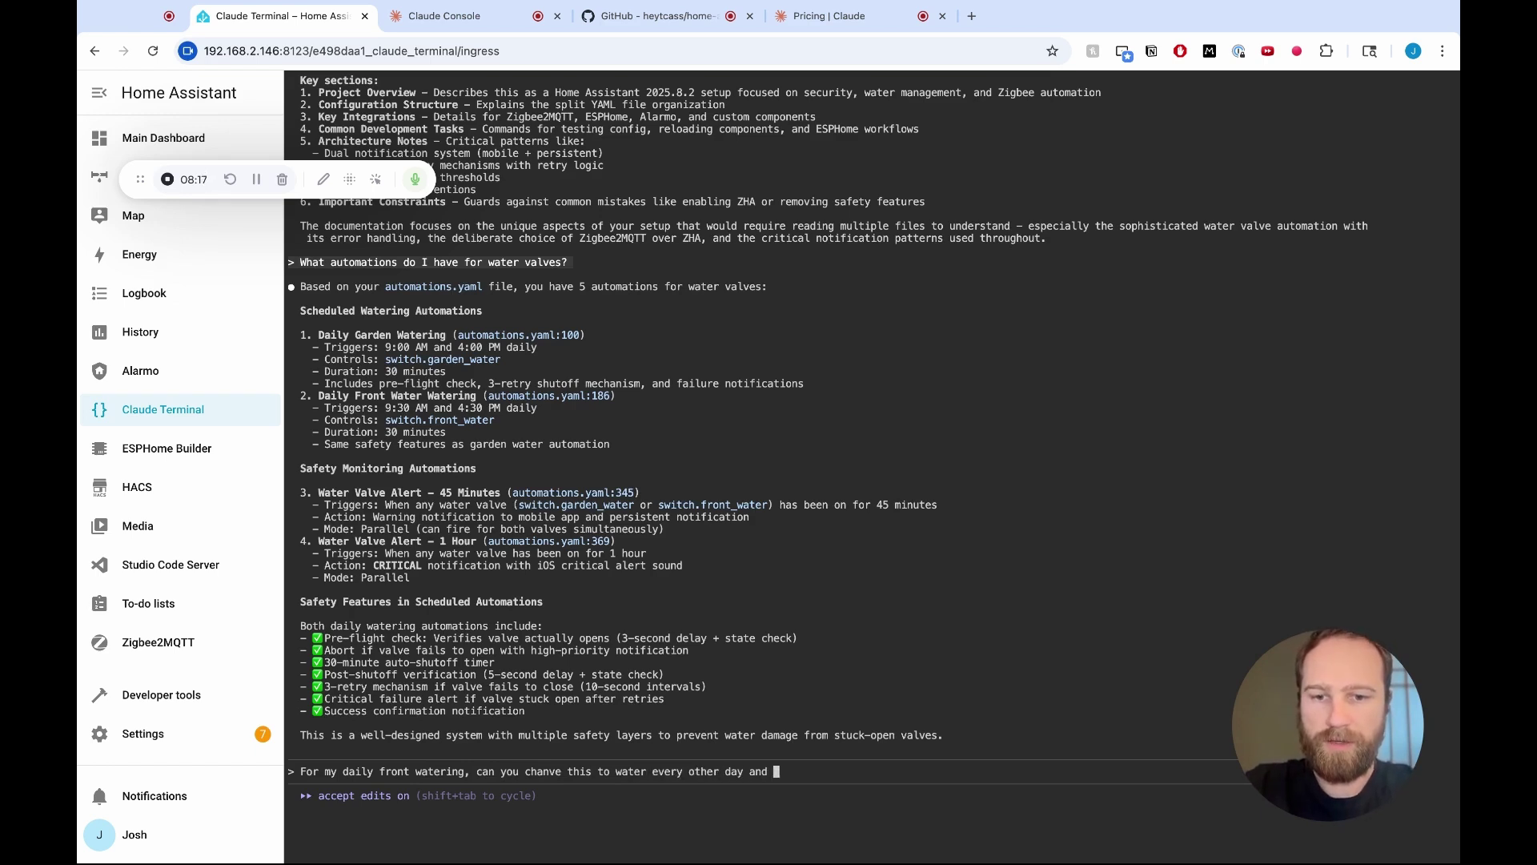
text(only for 15 minutes)
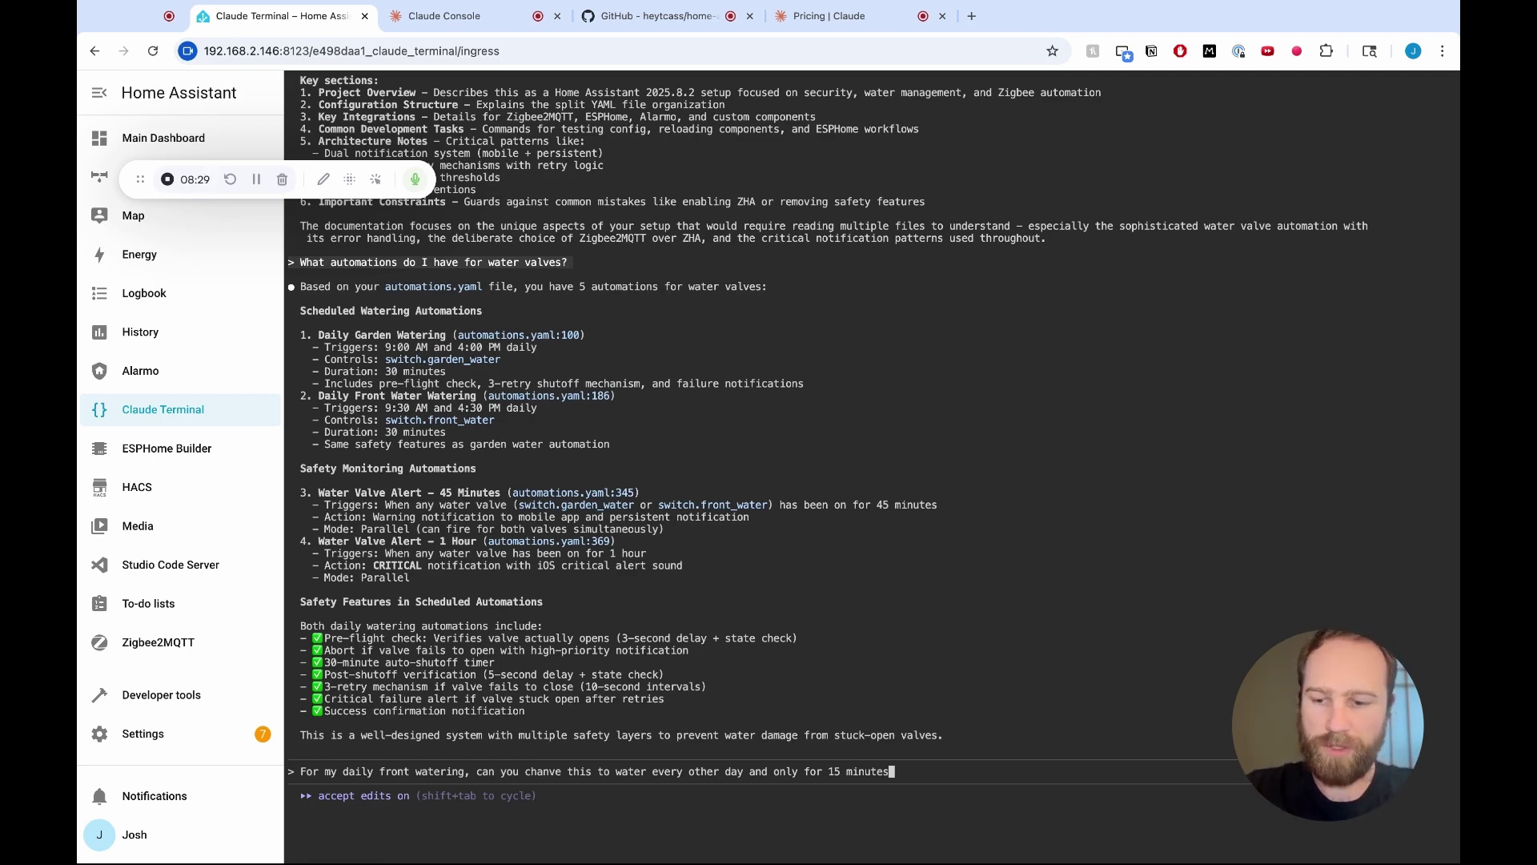
key(shift+Tab)
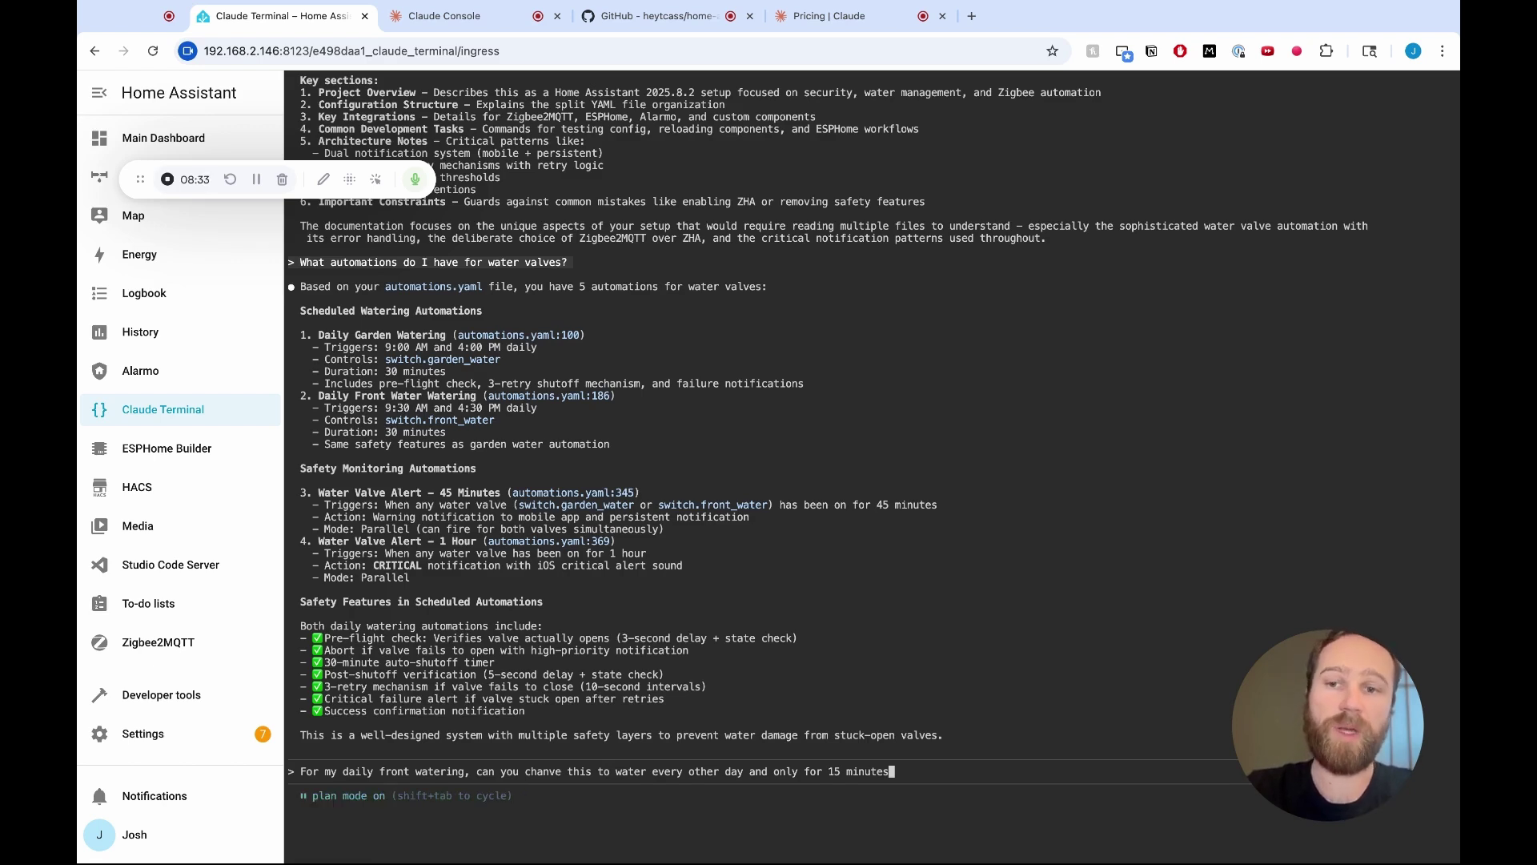
Cycle Claude Code back into plan mode and send the front-watering change request.
key(shift+Tab)
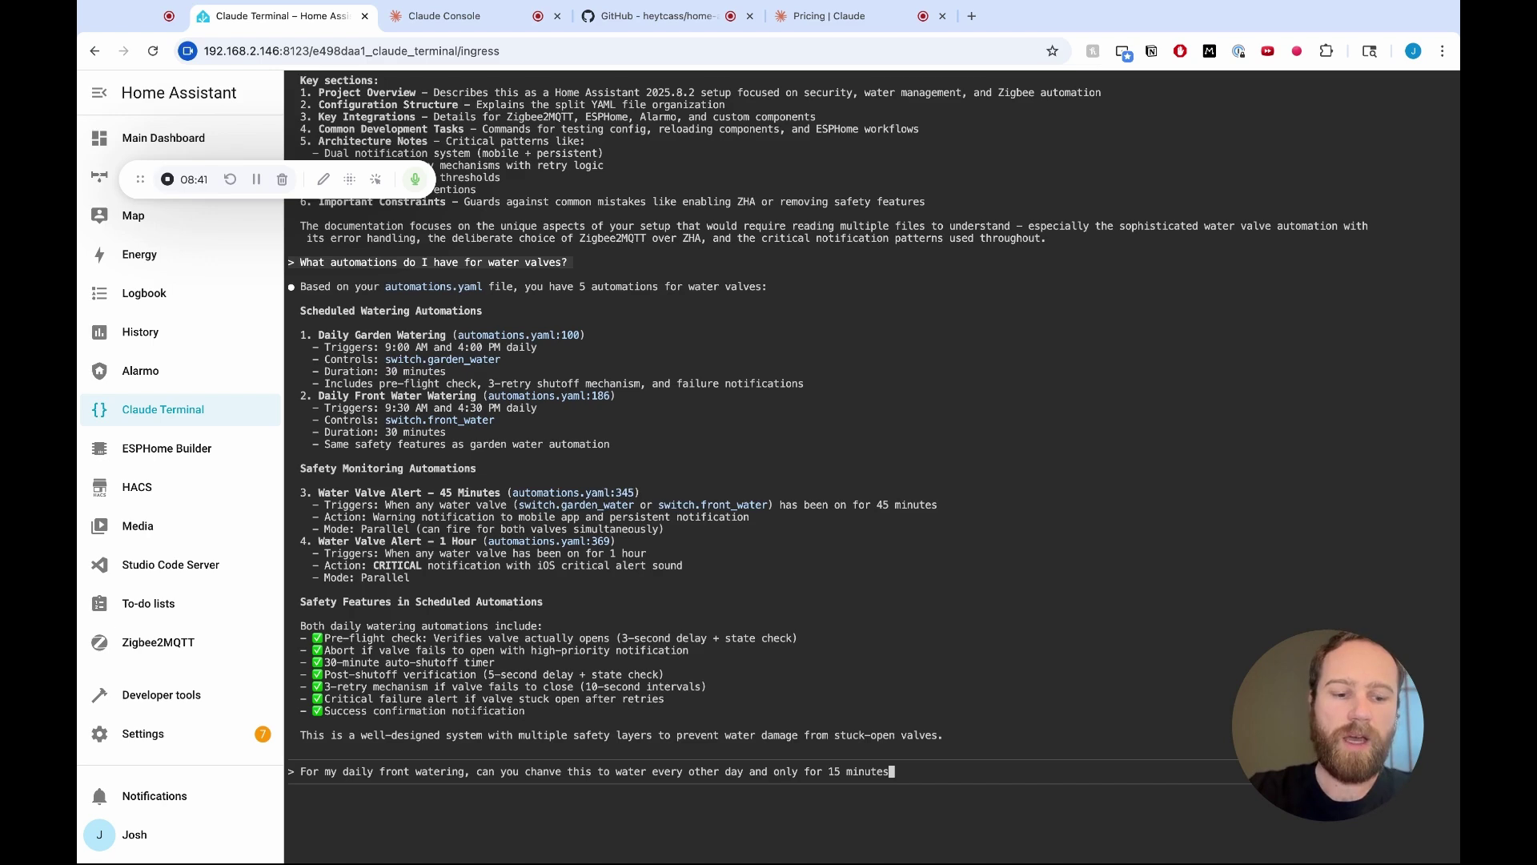
key(shift+Tab)
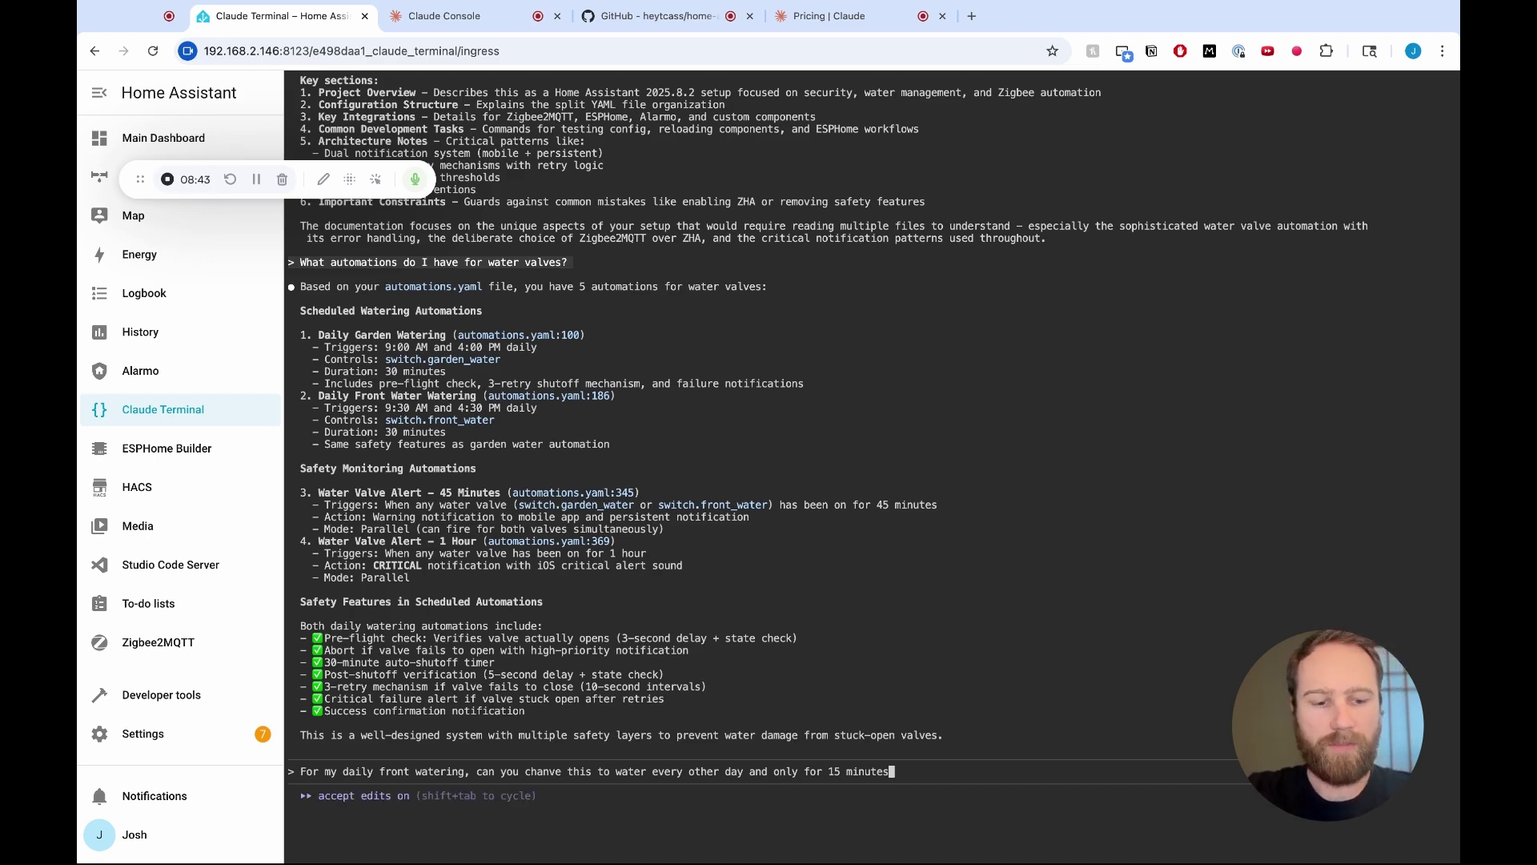
key(shift+Tab)
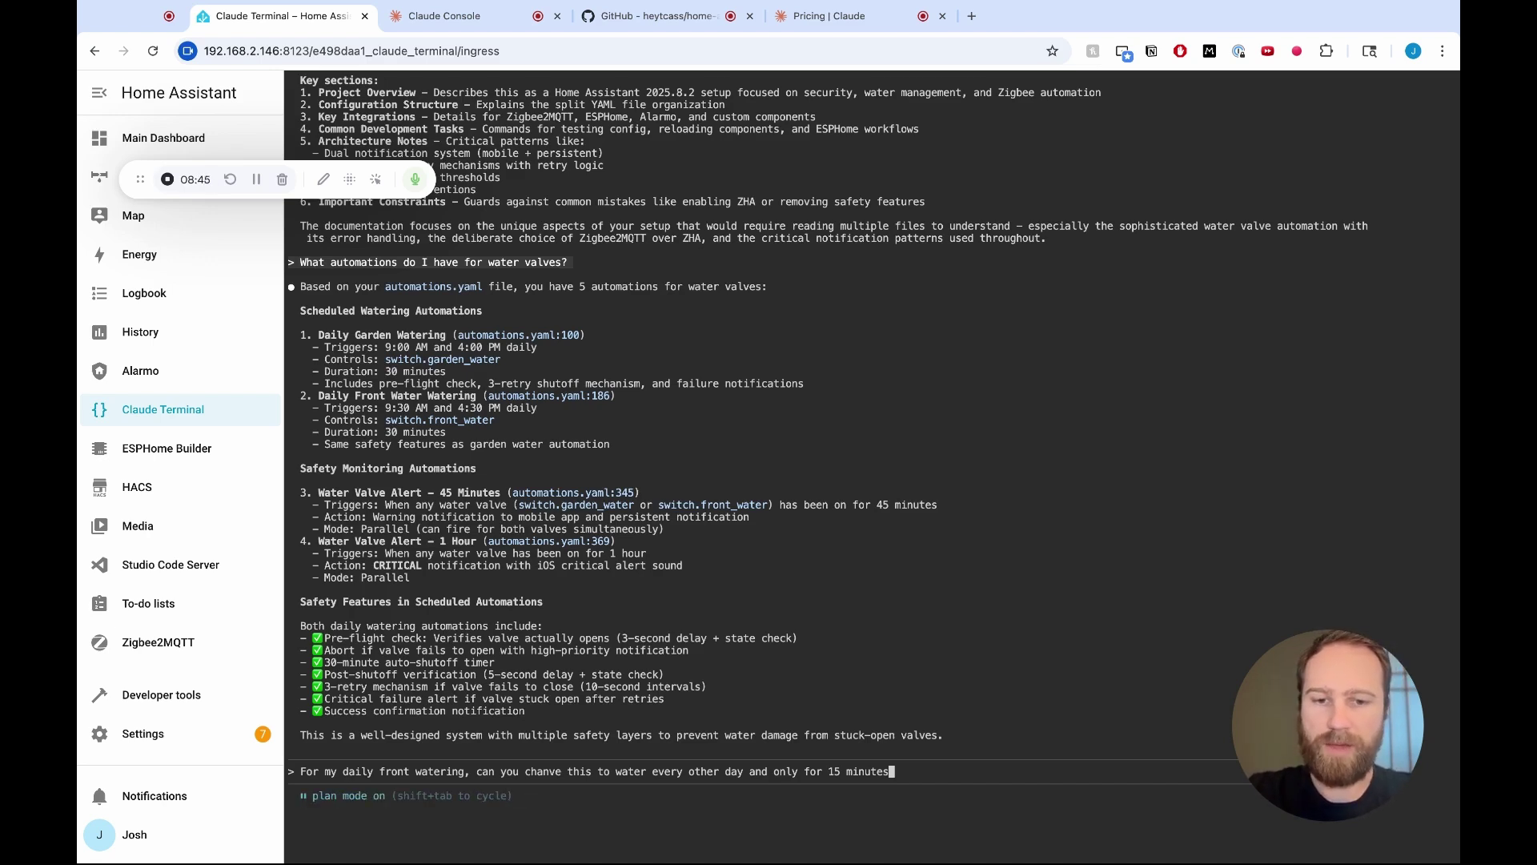
key(Return)
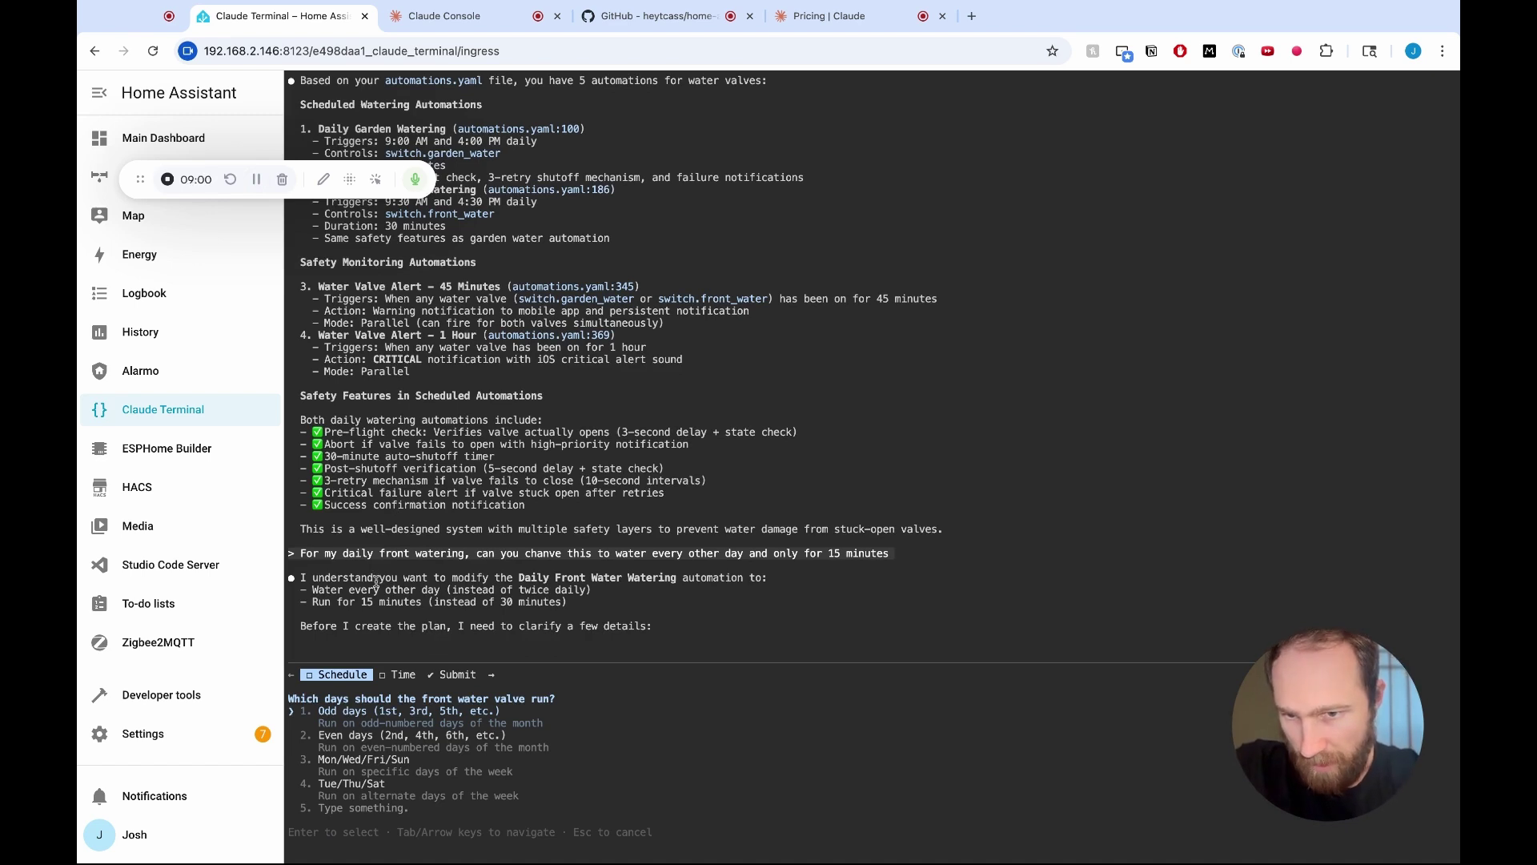
Answer Claude: run the front valve on odd days, keeping only the 9:30 AM run.
drag(378, 612, 361, 628)
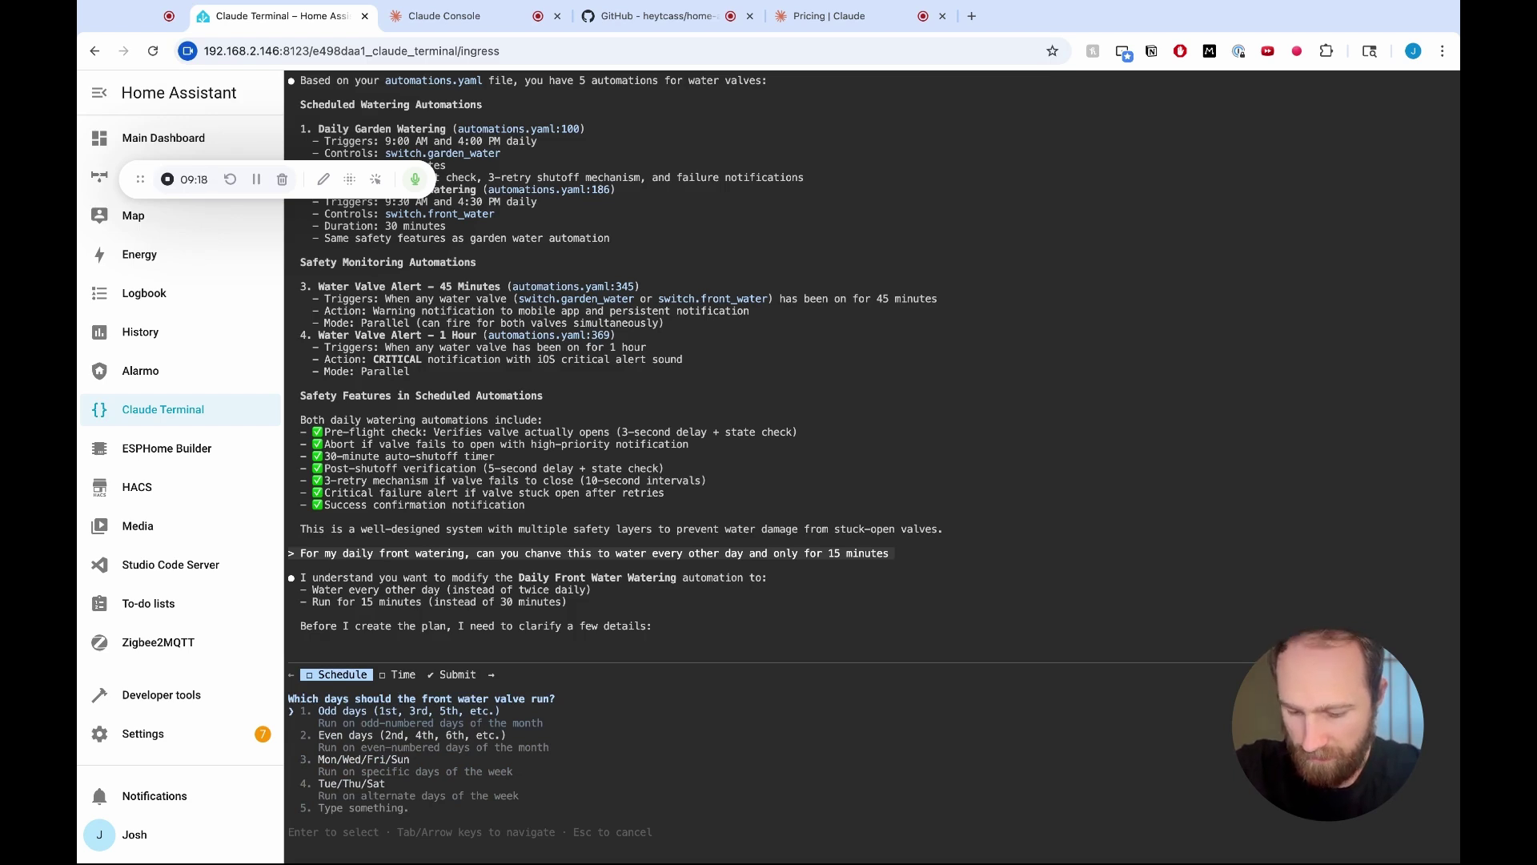
key(Return)
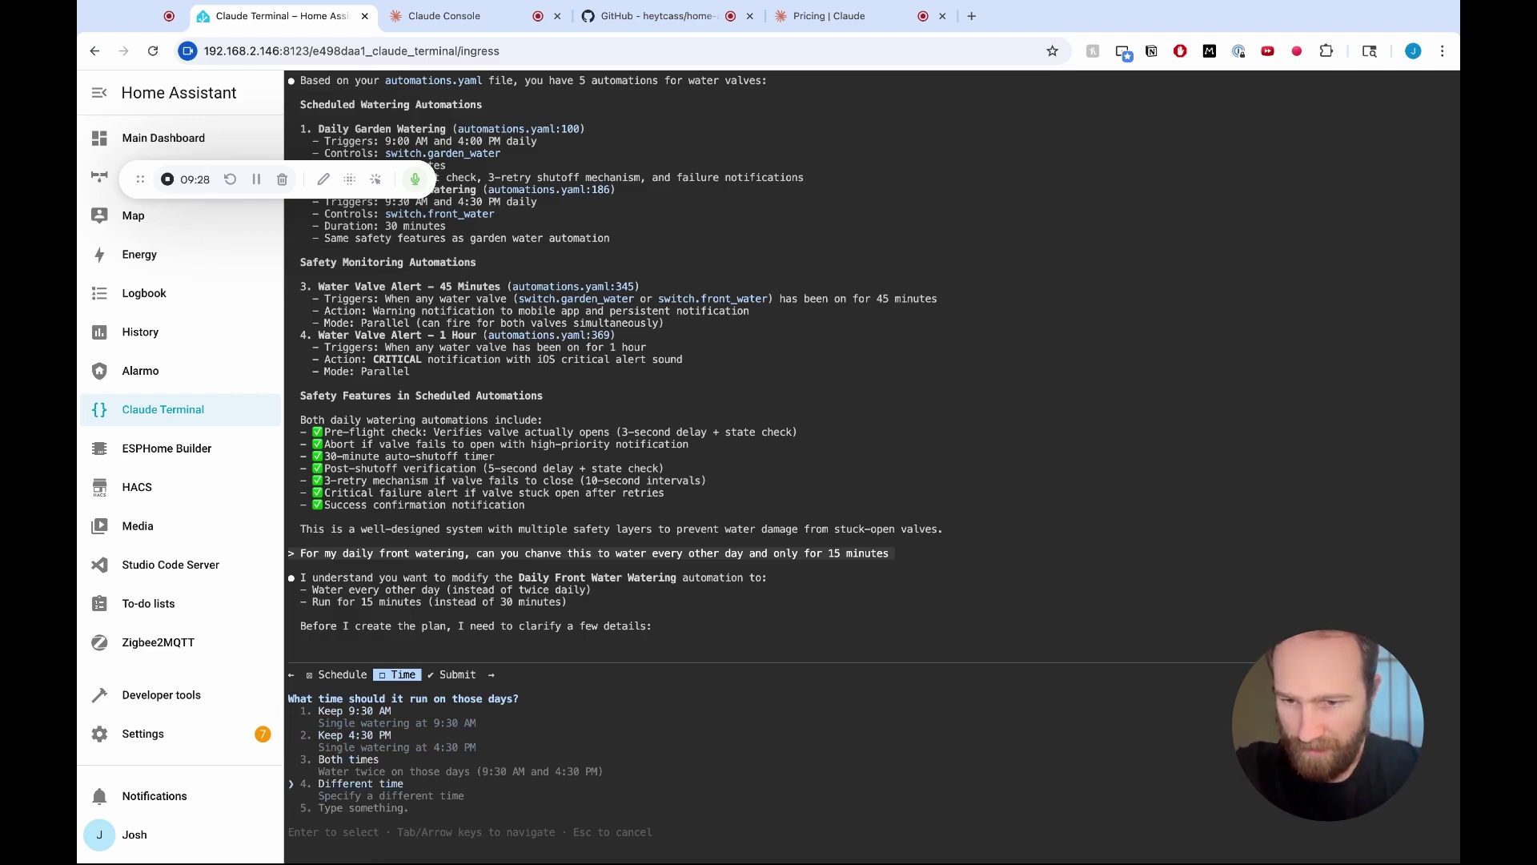
key(Up)
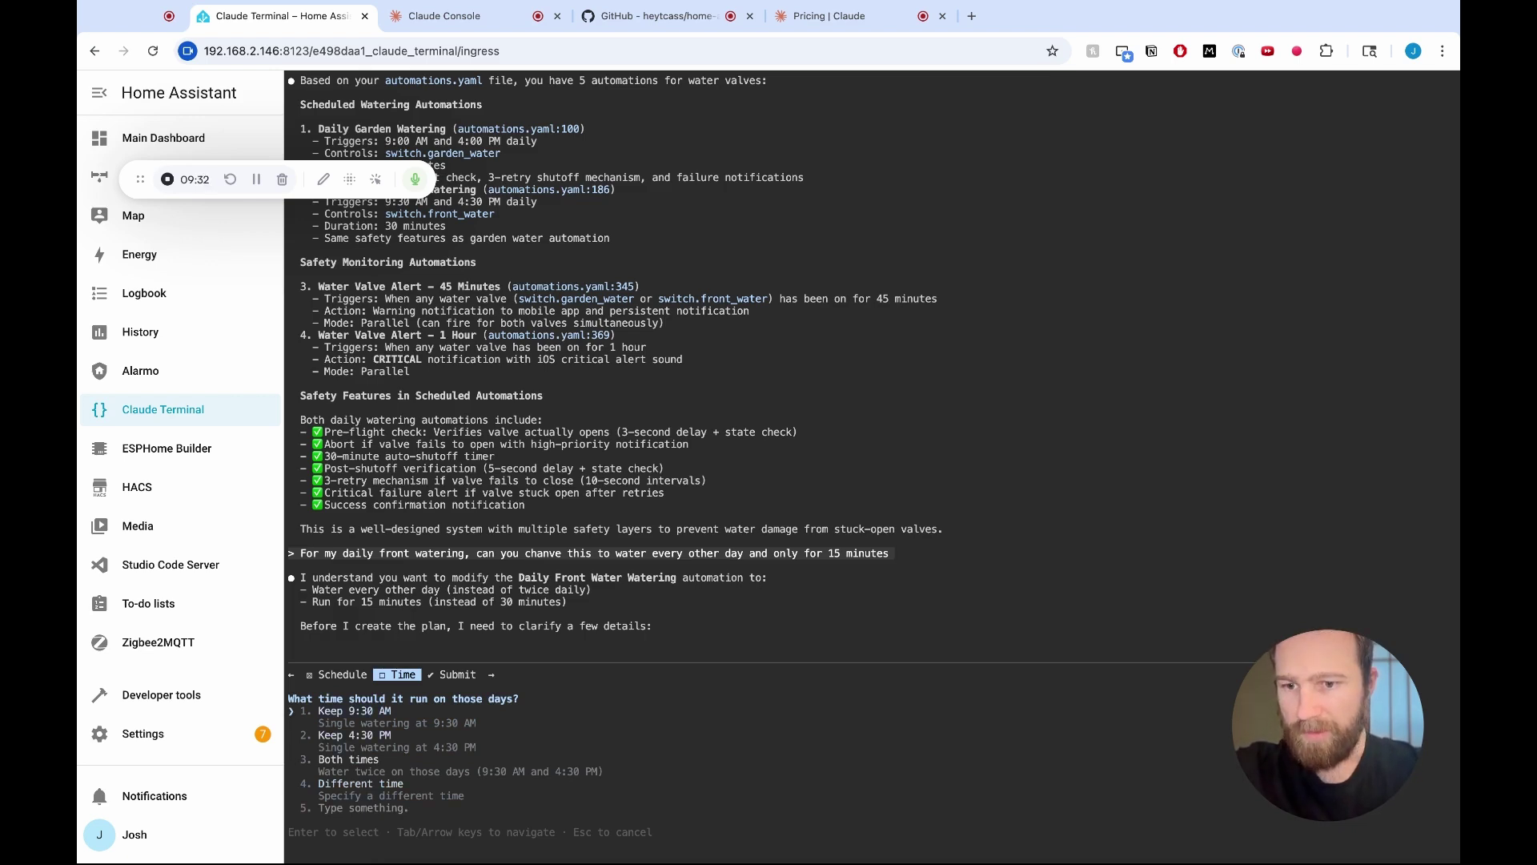
key(Return)
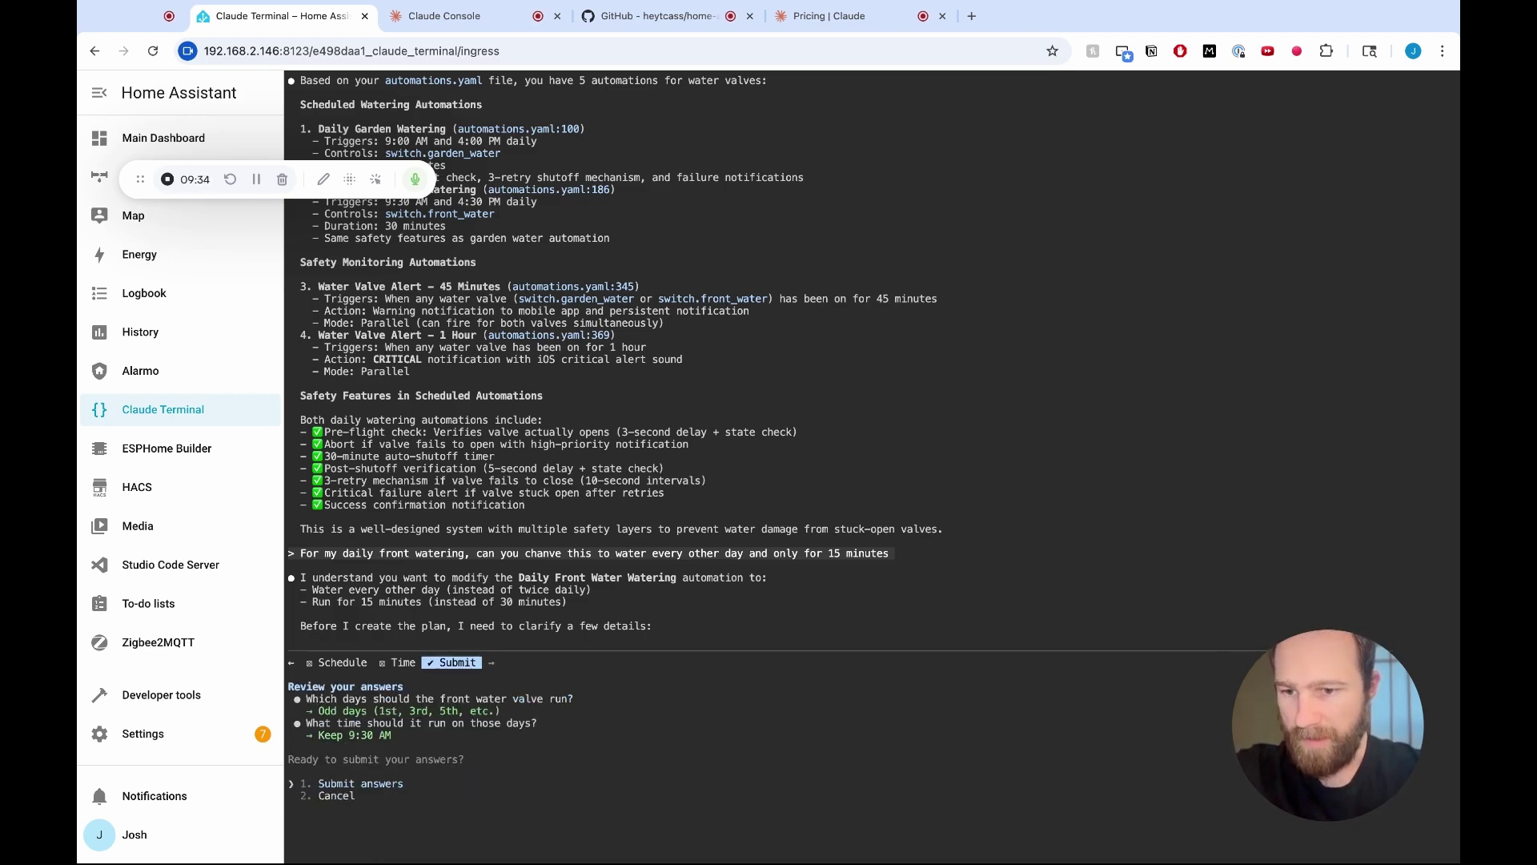
key(Return)
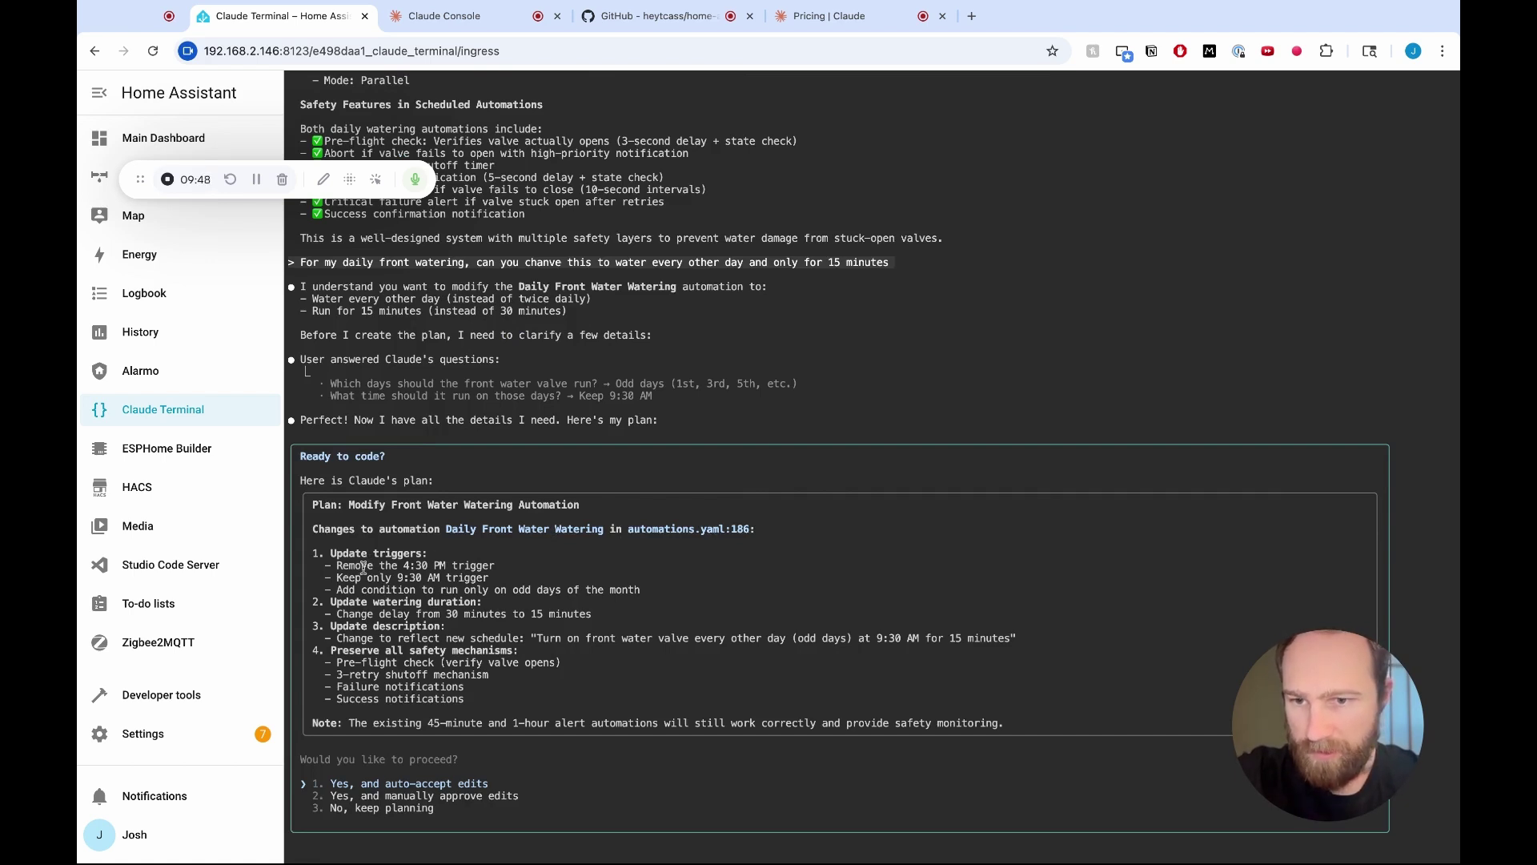
Review the plan's steps: drop 4:30 PM trigger, add odd-days condition, keep safety mechanisms.
drag(362, 565, 492, 566)
drag(362, 585, 461, 578)
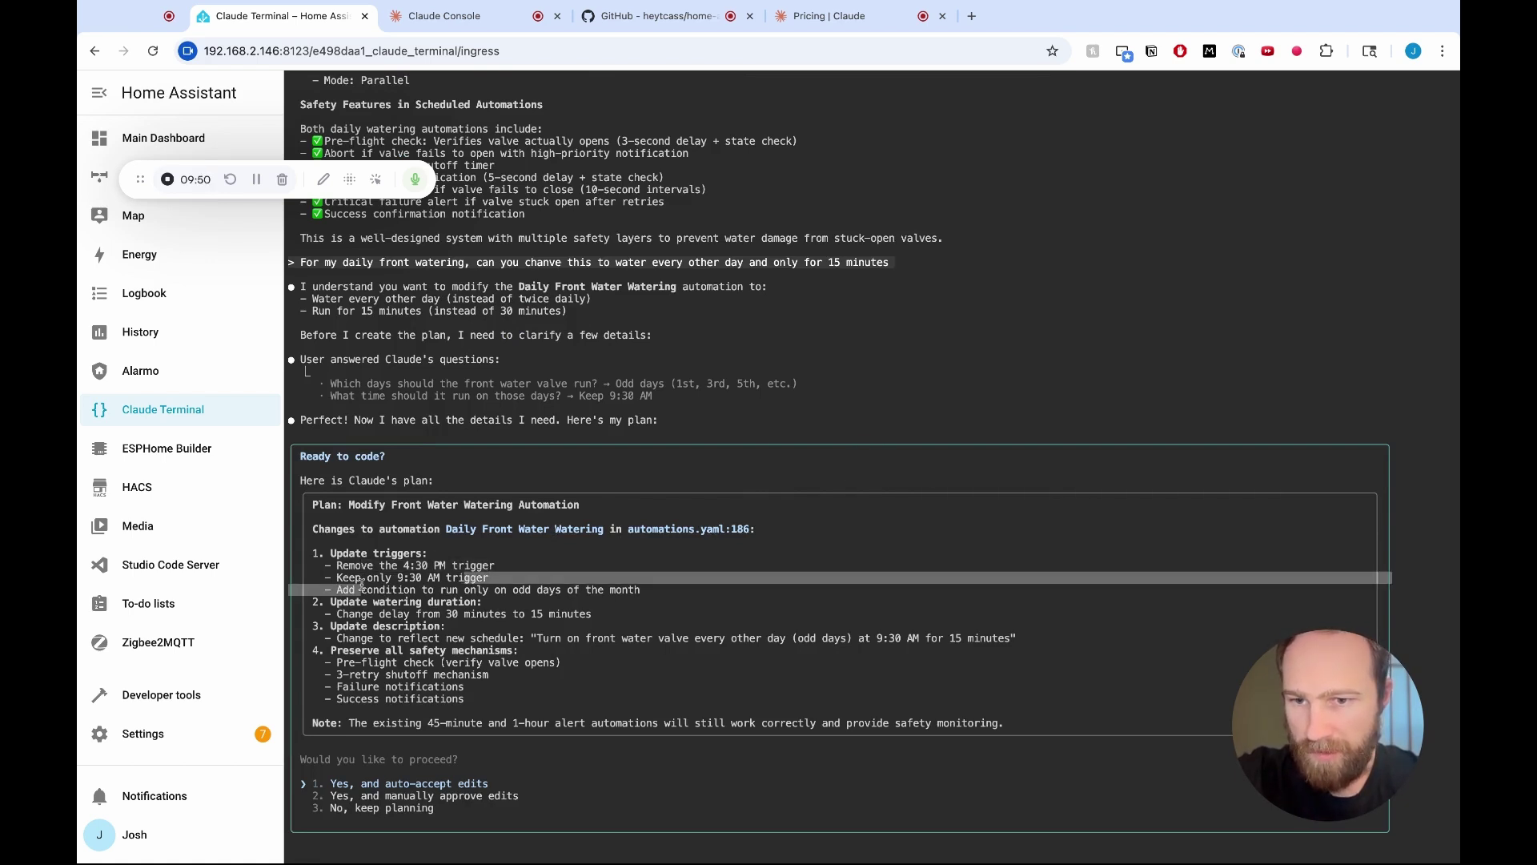
triple_click(411, 591)
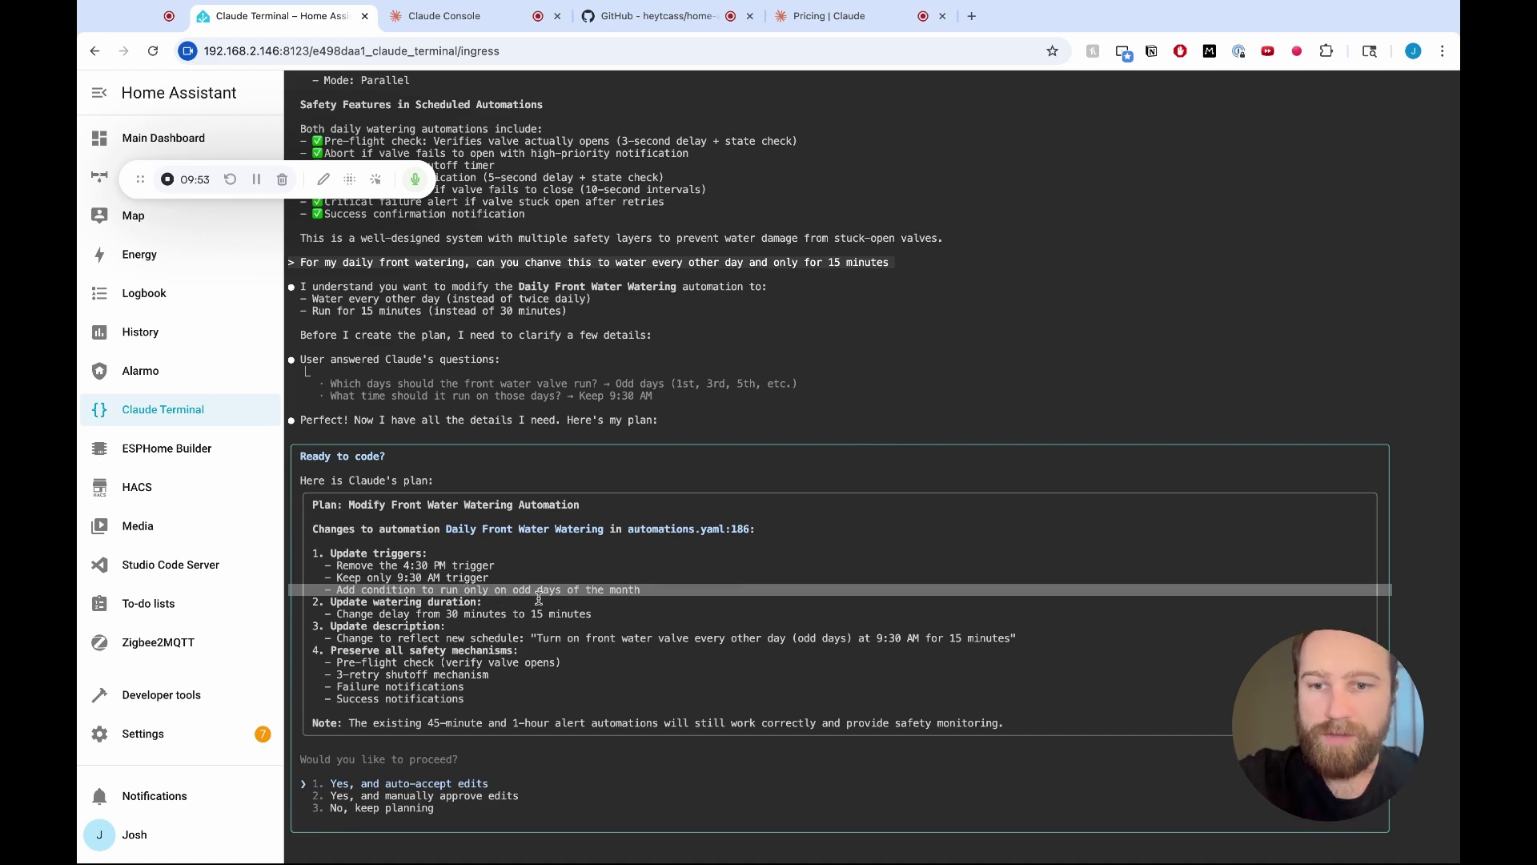
click(477, 607)
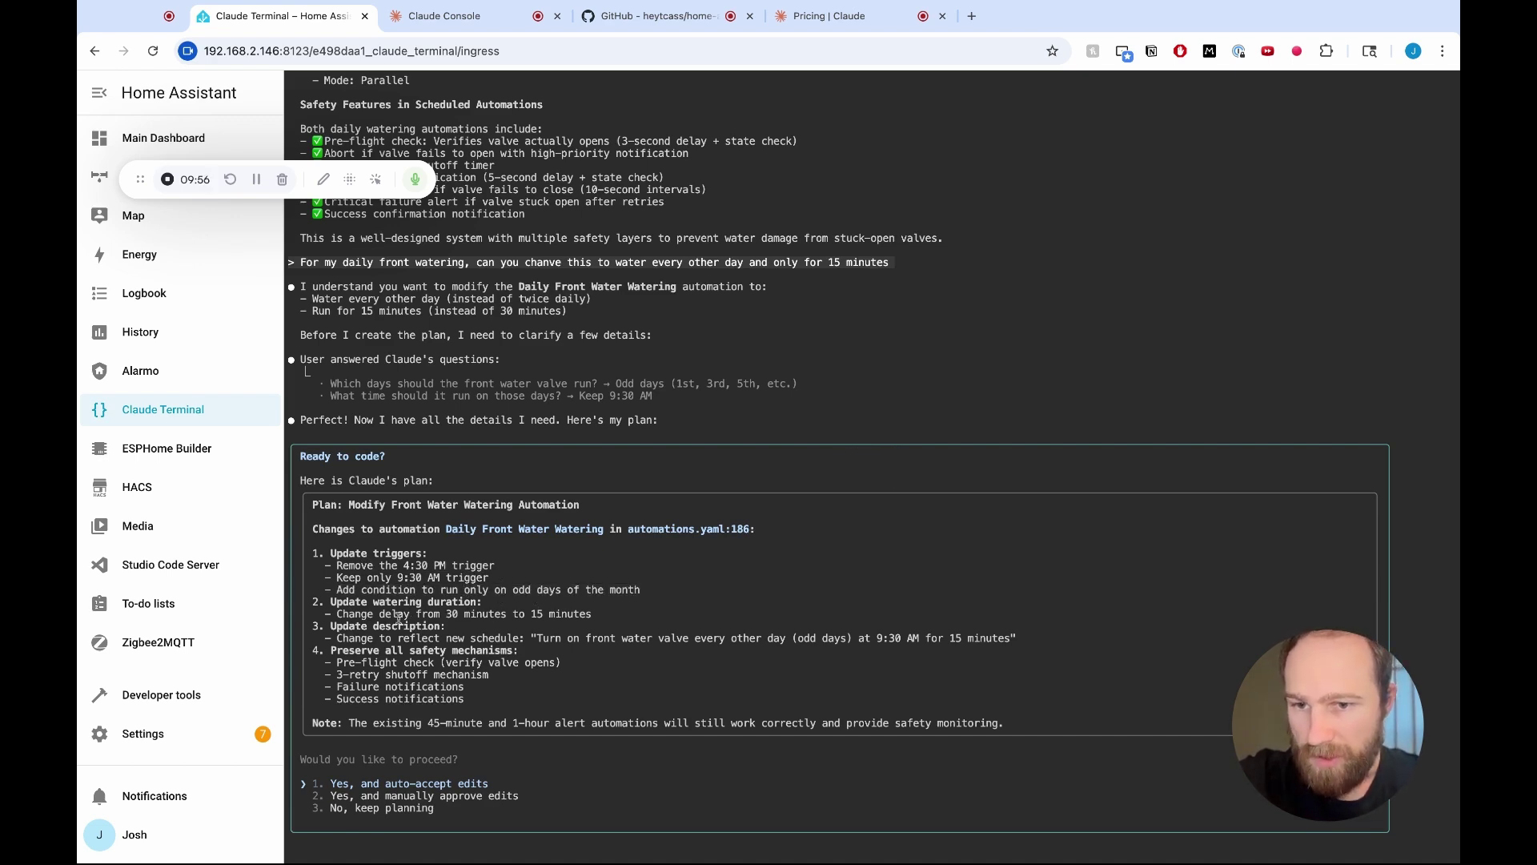
drag(398, 614, 511, 614)
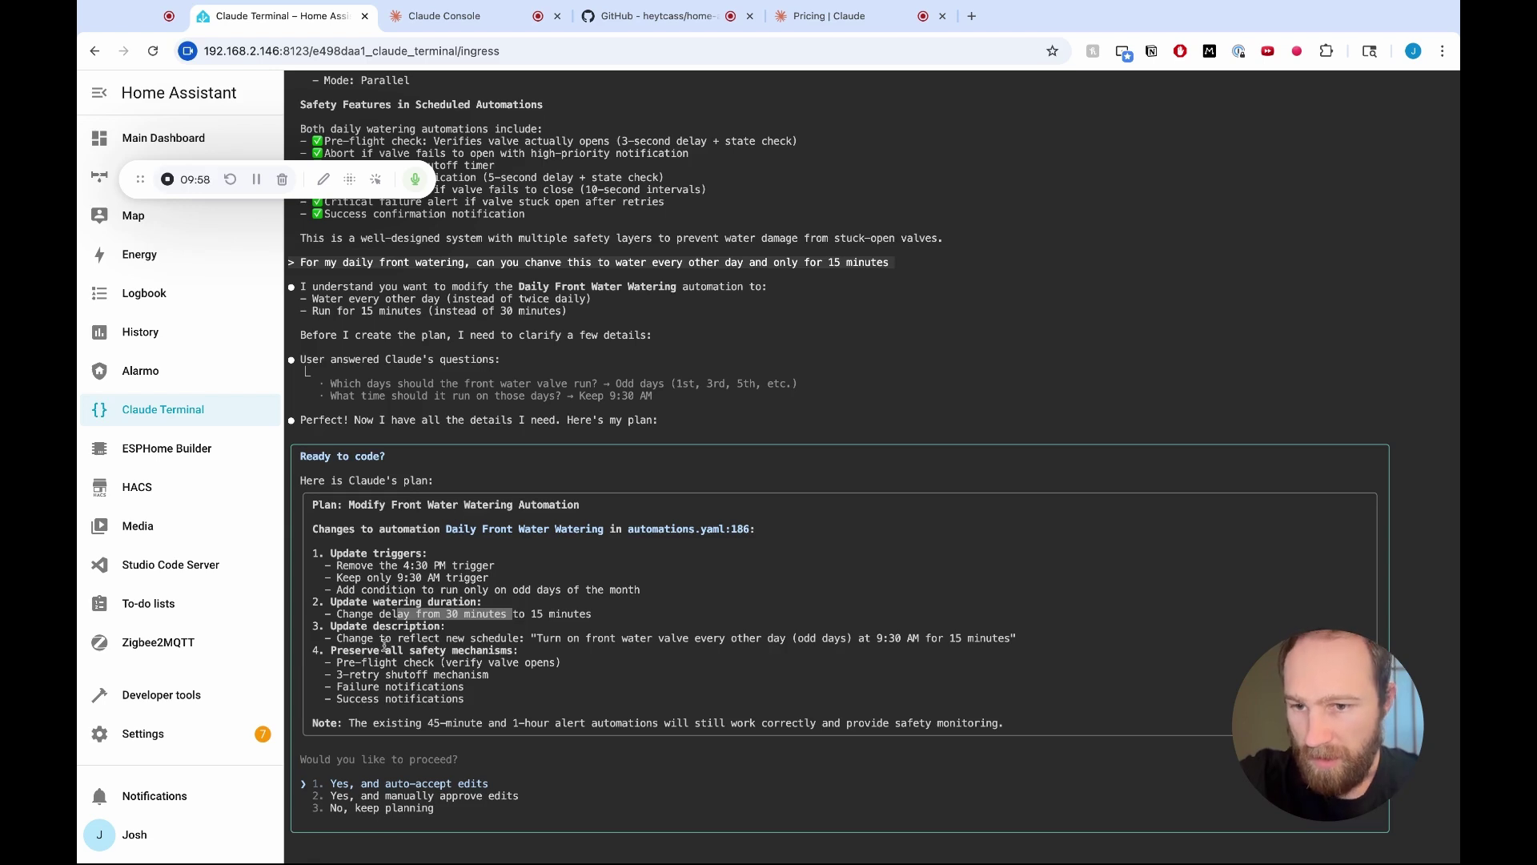
drag(377, 638, 515, 638)
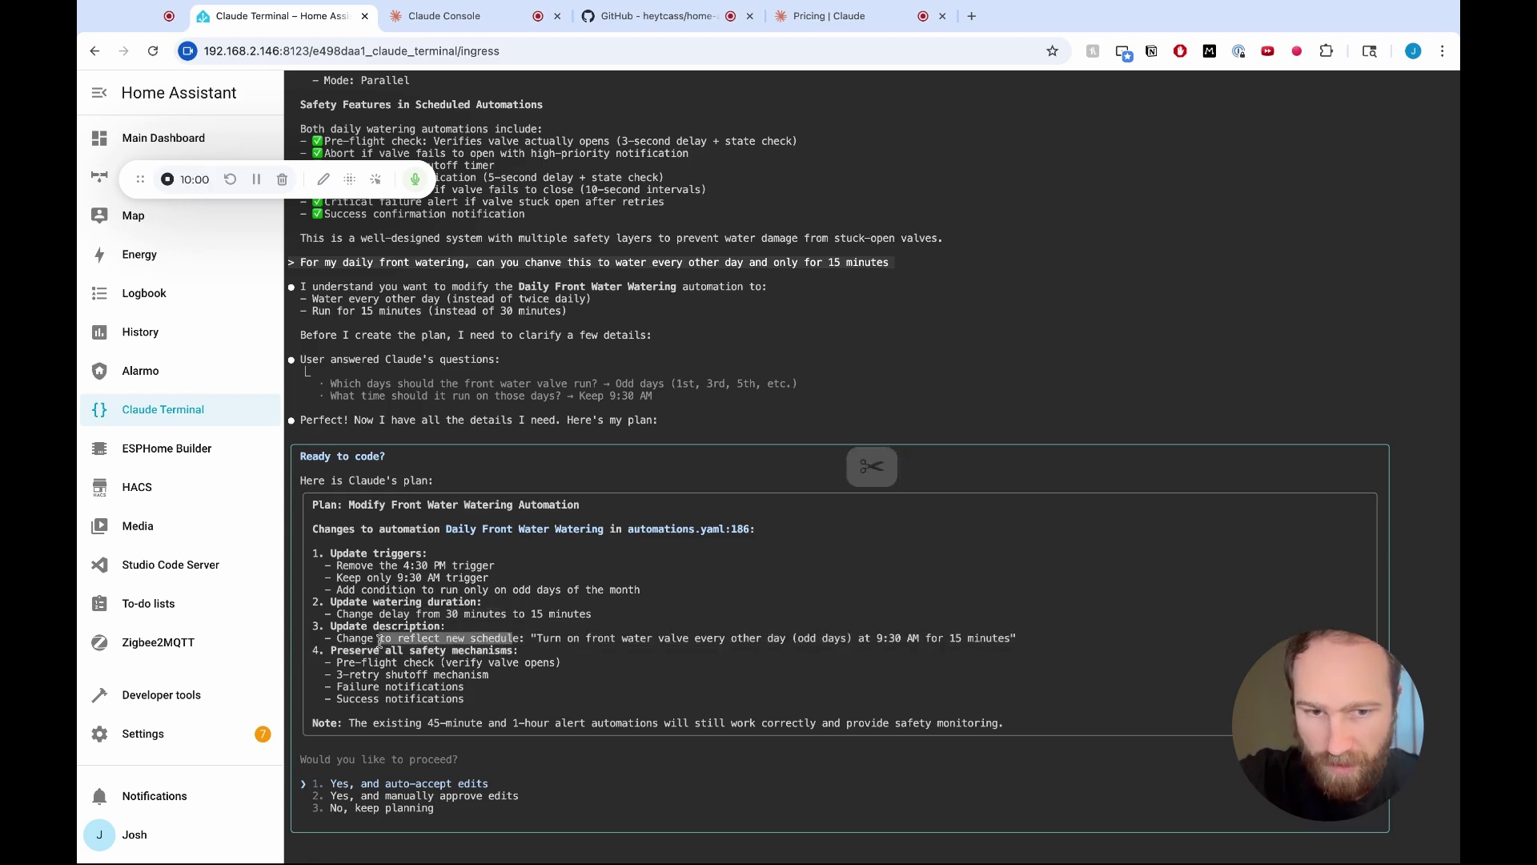
click(483, 659)
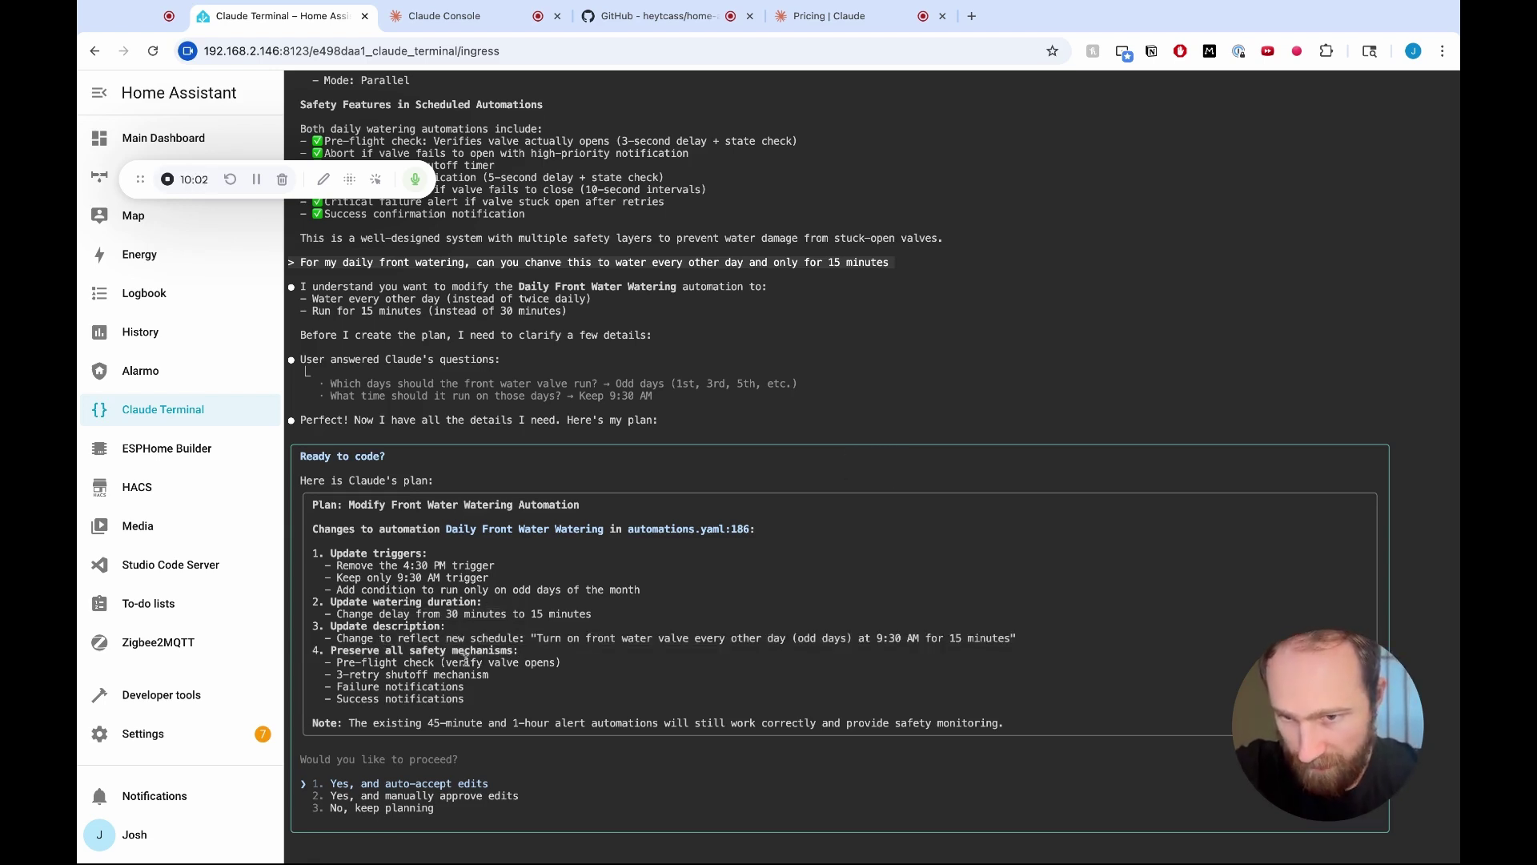
drag(377, 663, 531, 663)
click(381, 672)
double_click(361, 676)
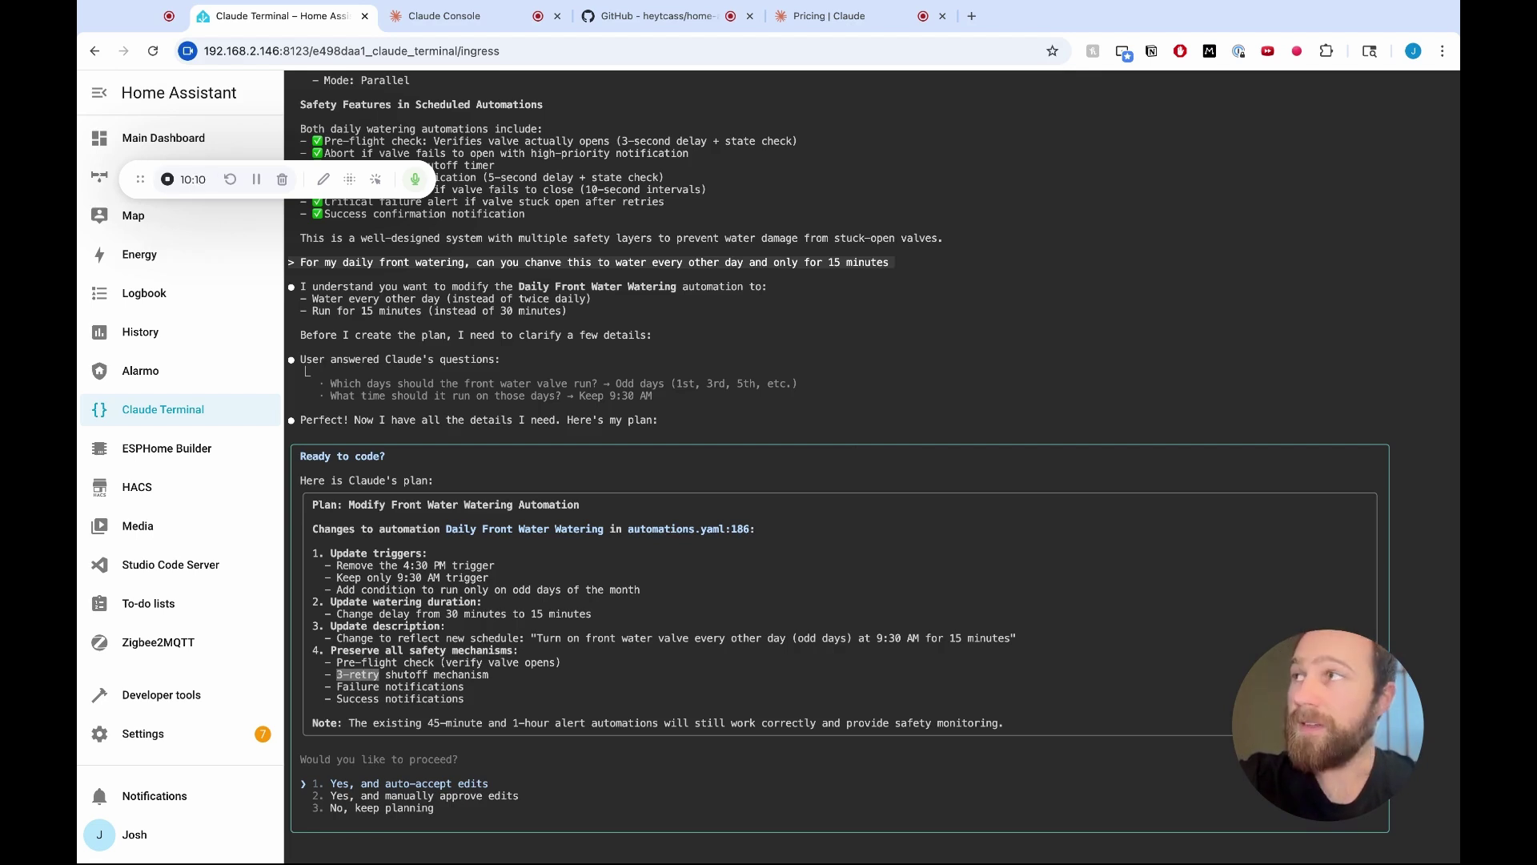
click(452, 687)
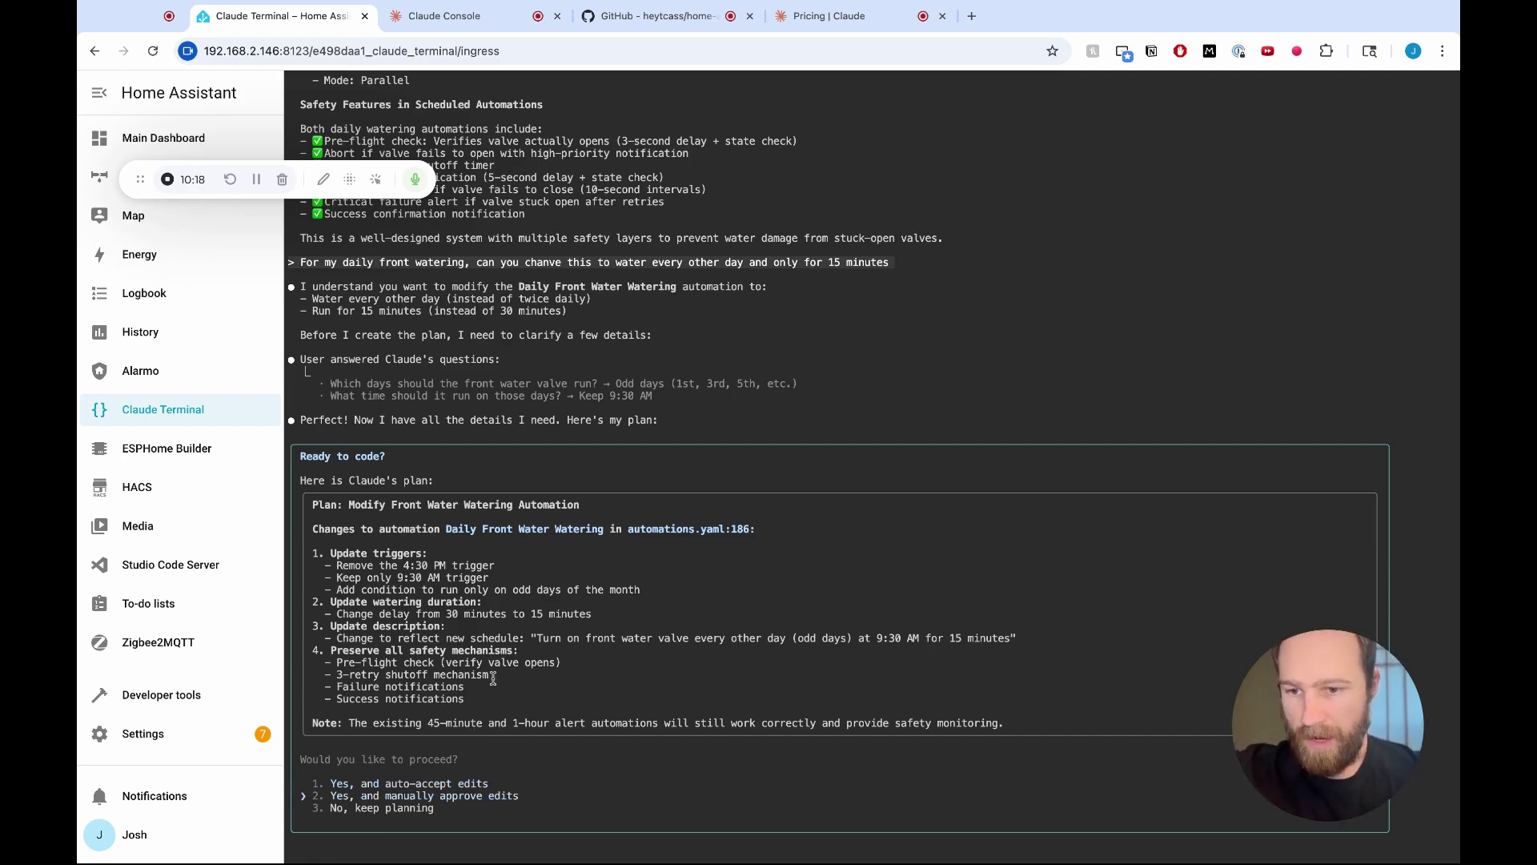
Approve the plan with the 'Yes, and manually approve edits' option.
key(Up)
key(Down)
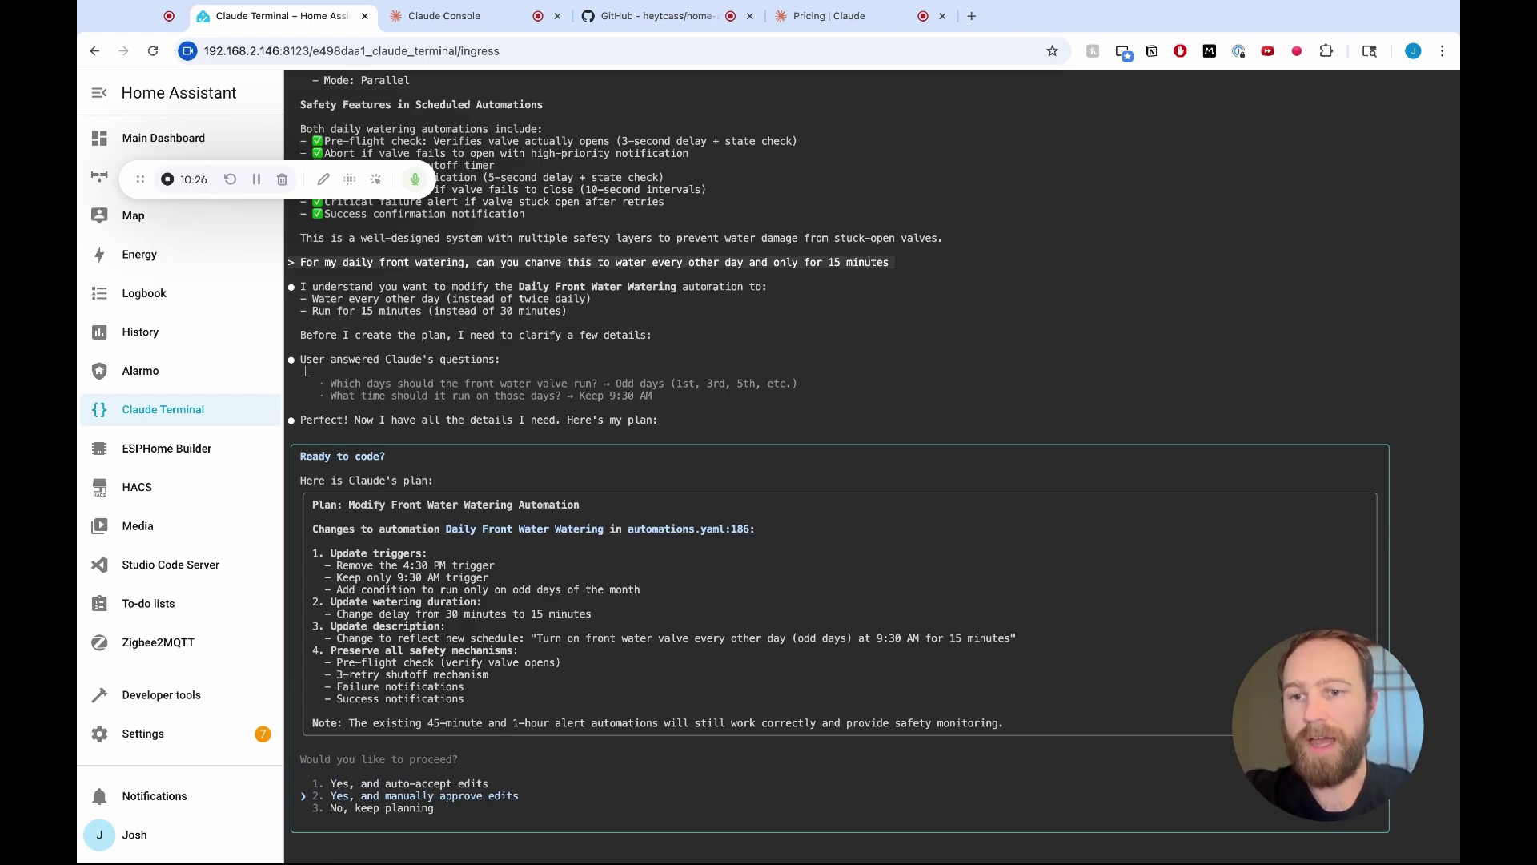
key(Return)
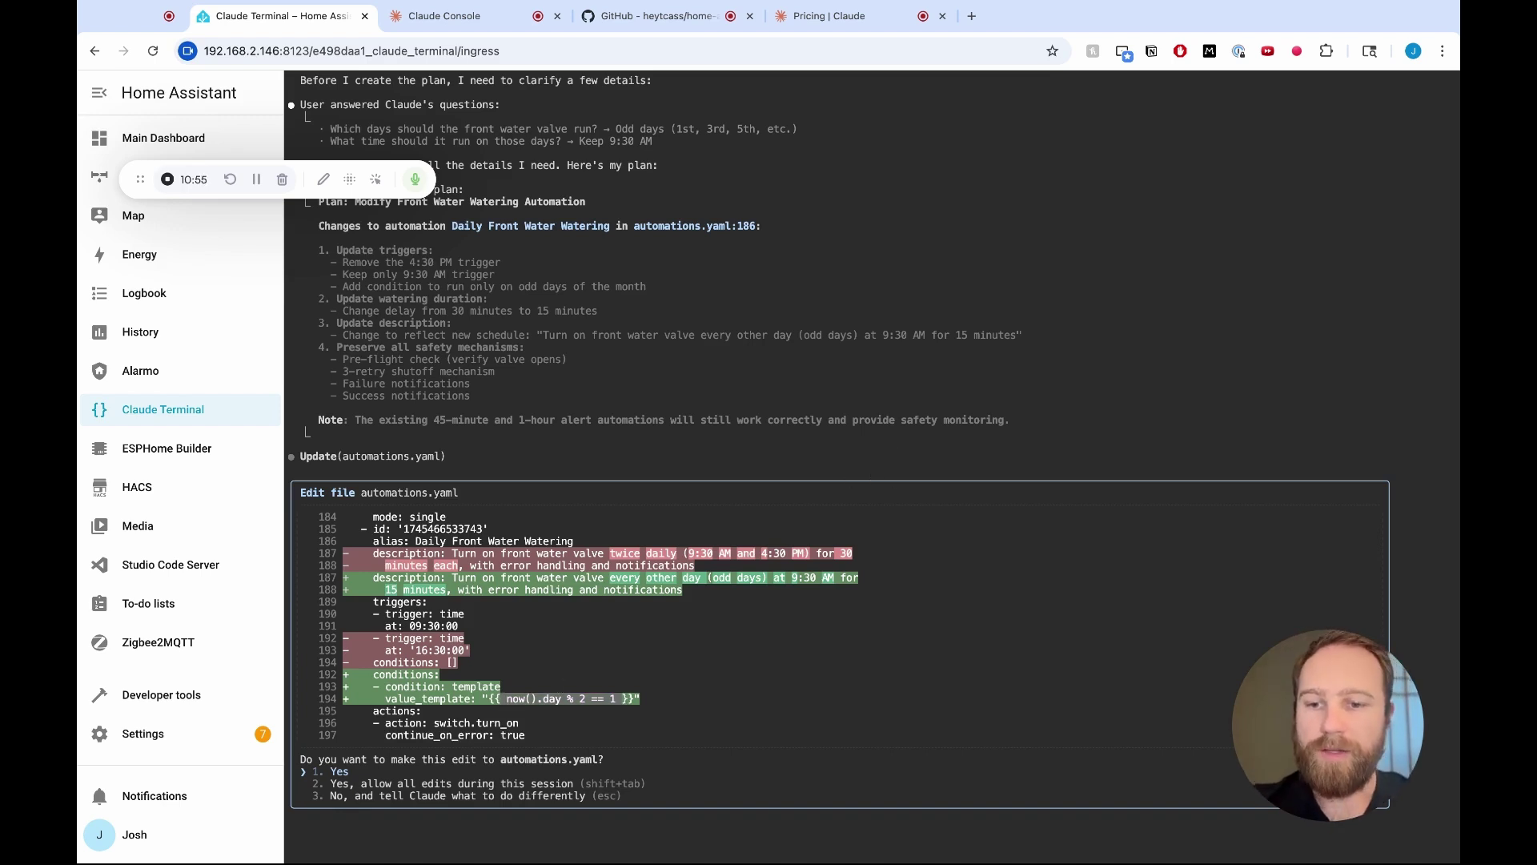
Accept the schedule/description, 15-minute duration and failure-notification edits to automations.yaml.
key(Return)
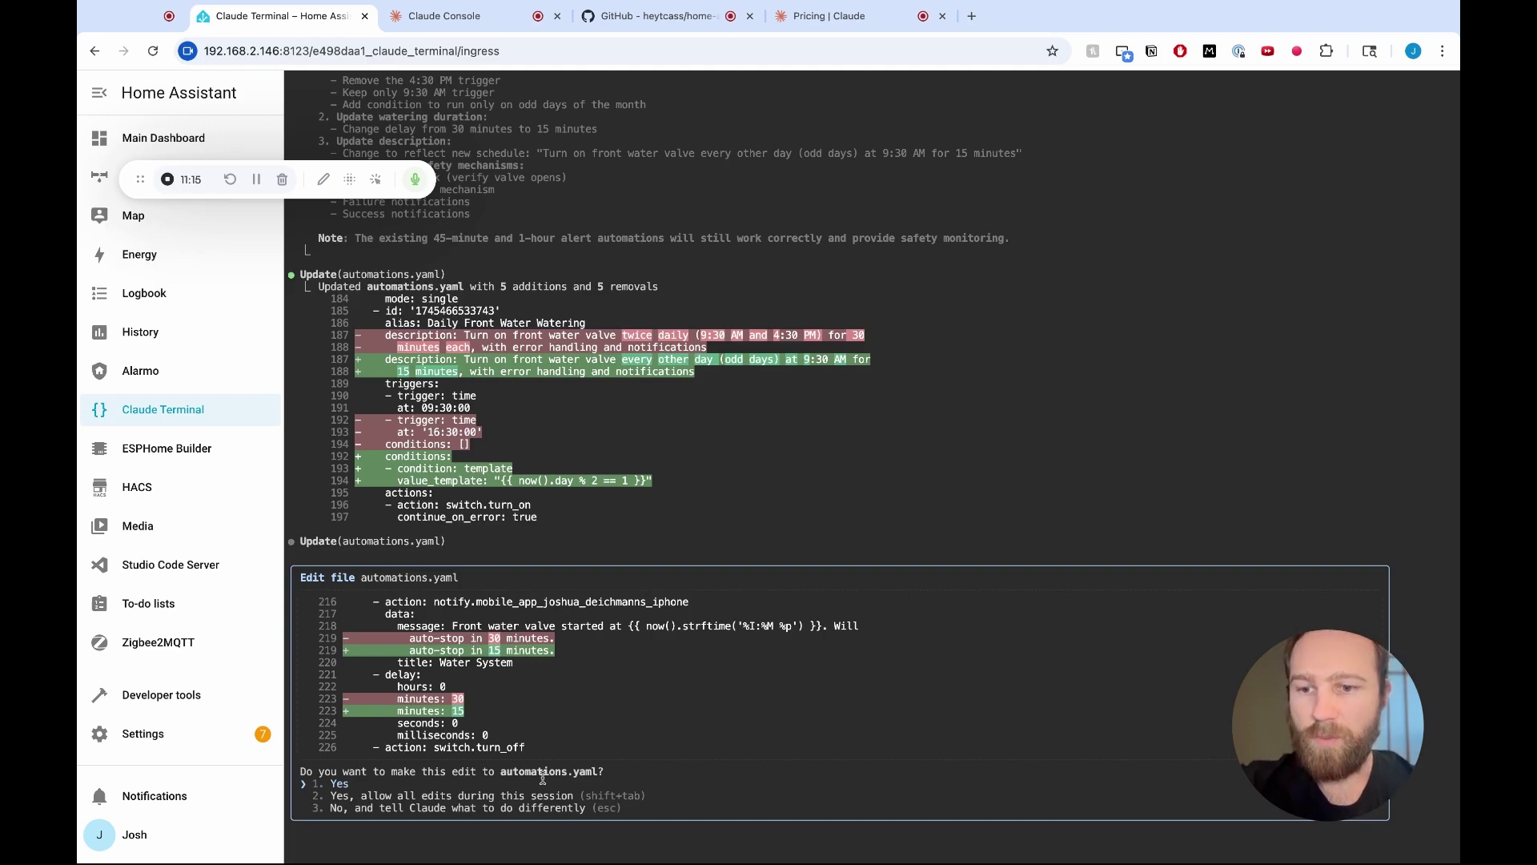
key(Return)
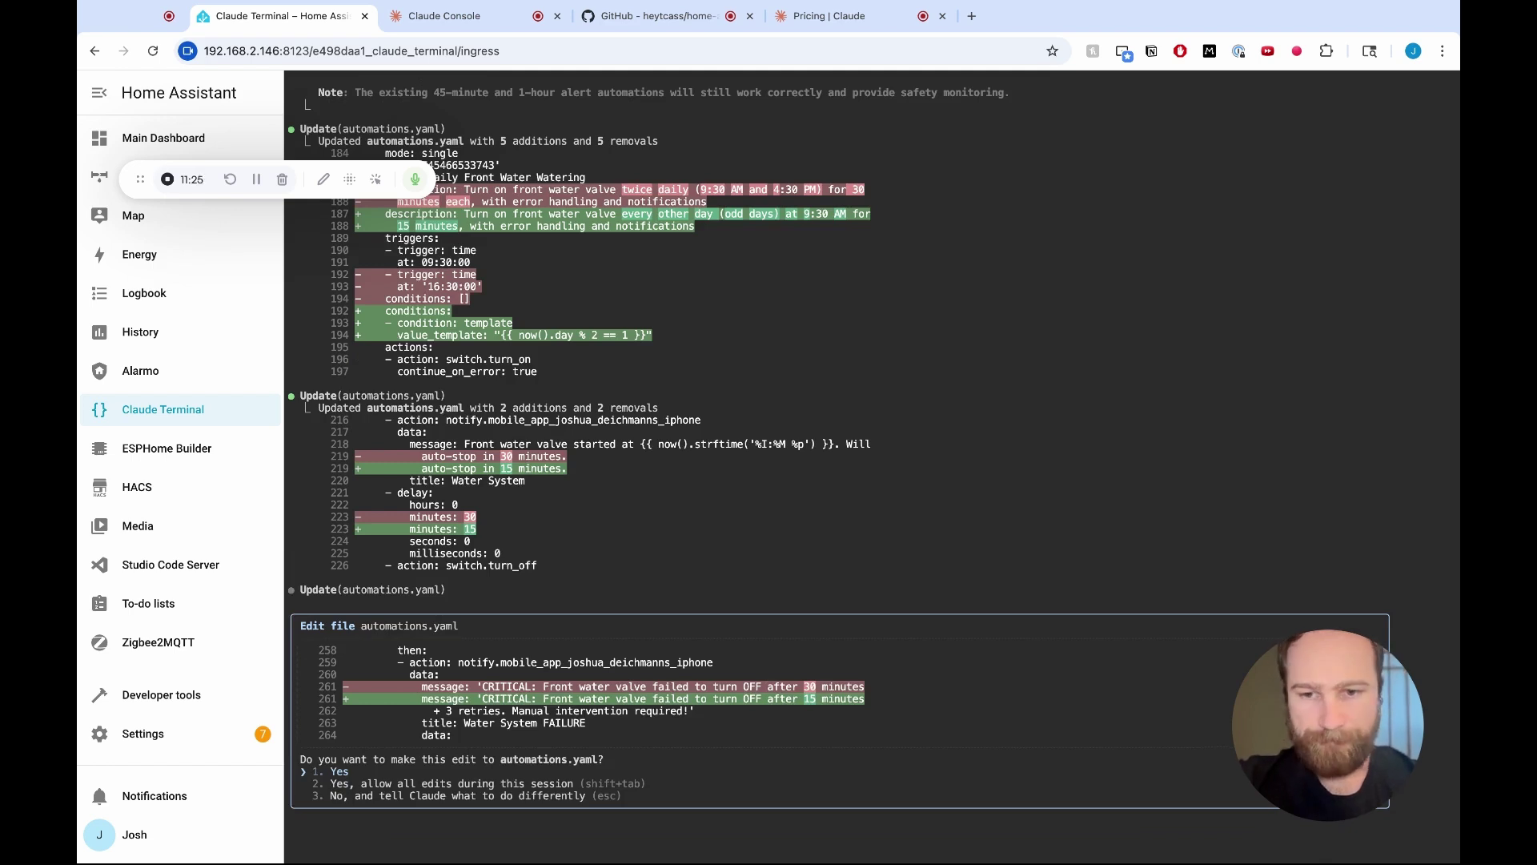
key(Return)
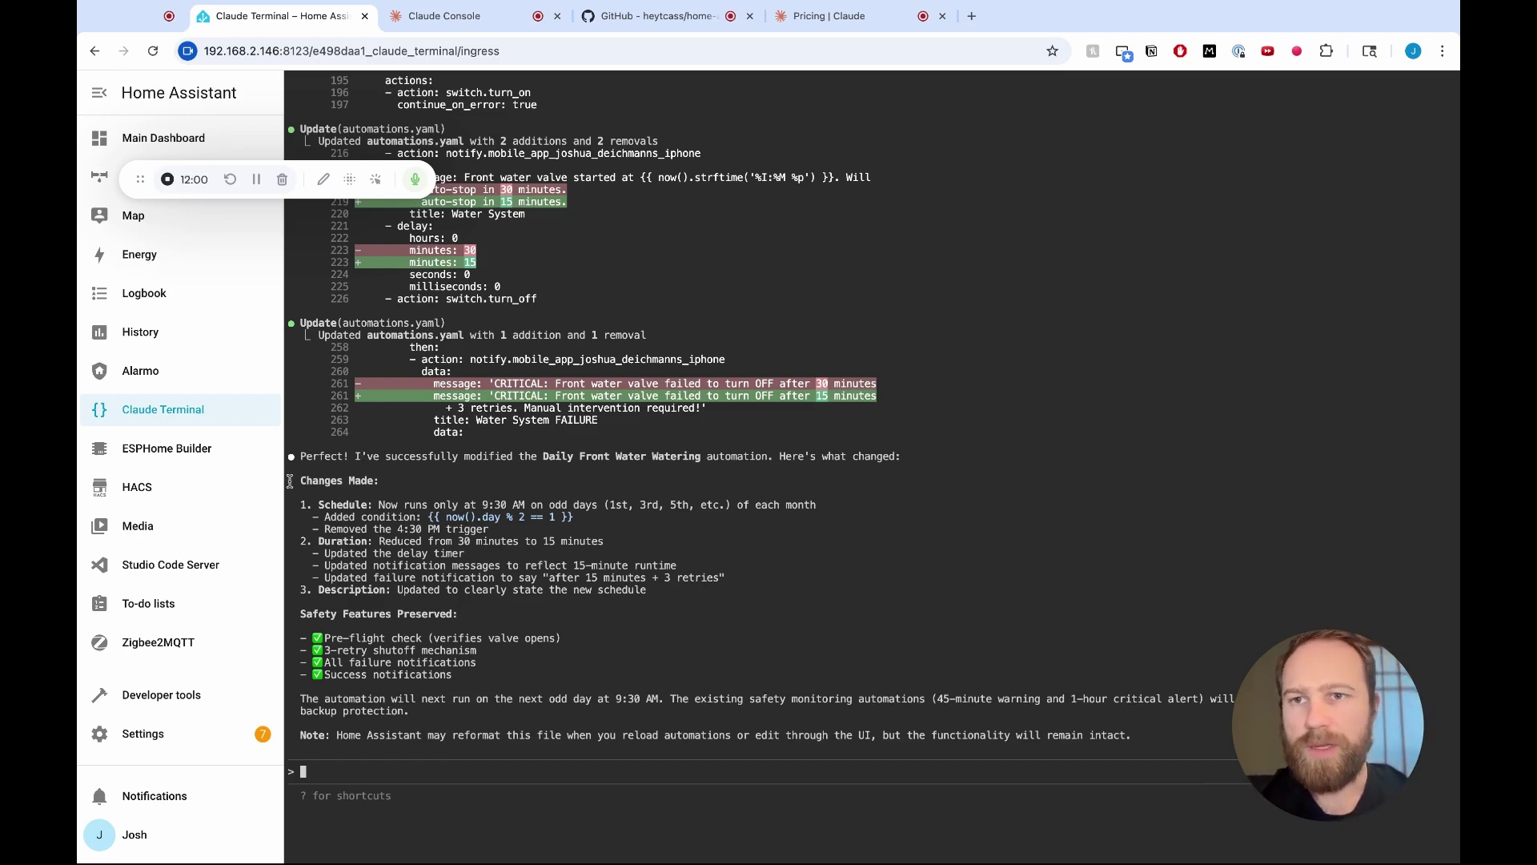
Quick-reload the YAML configuration from Settings' restart options, then view the Automations list.
click(181, 739)
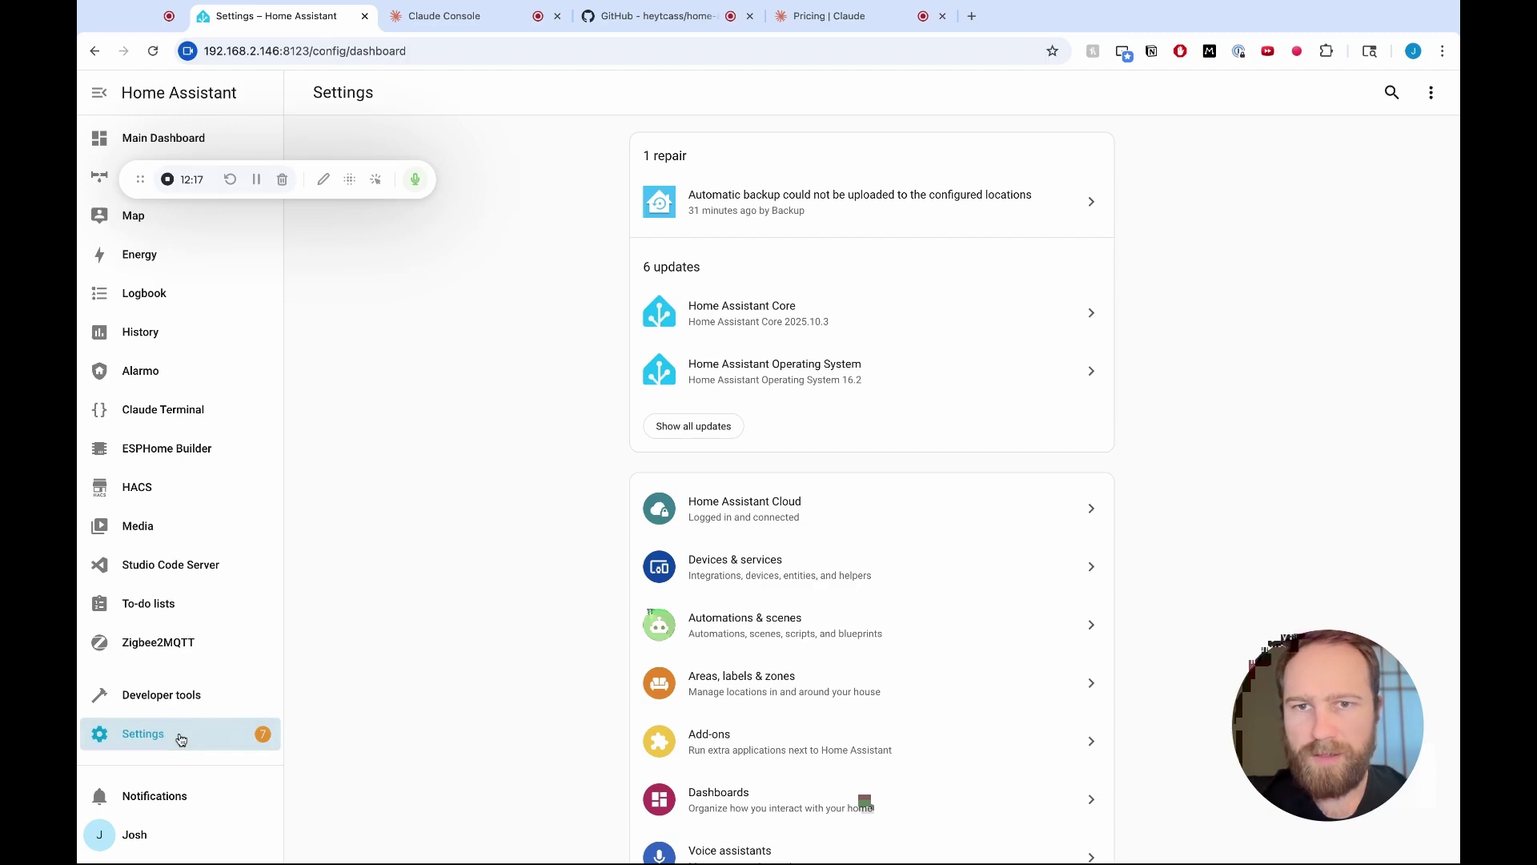
click(1432, 96)
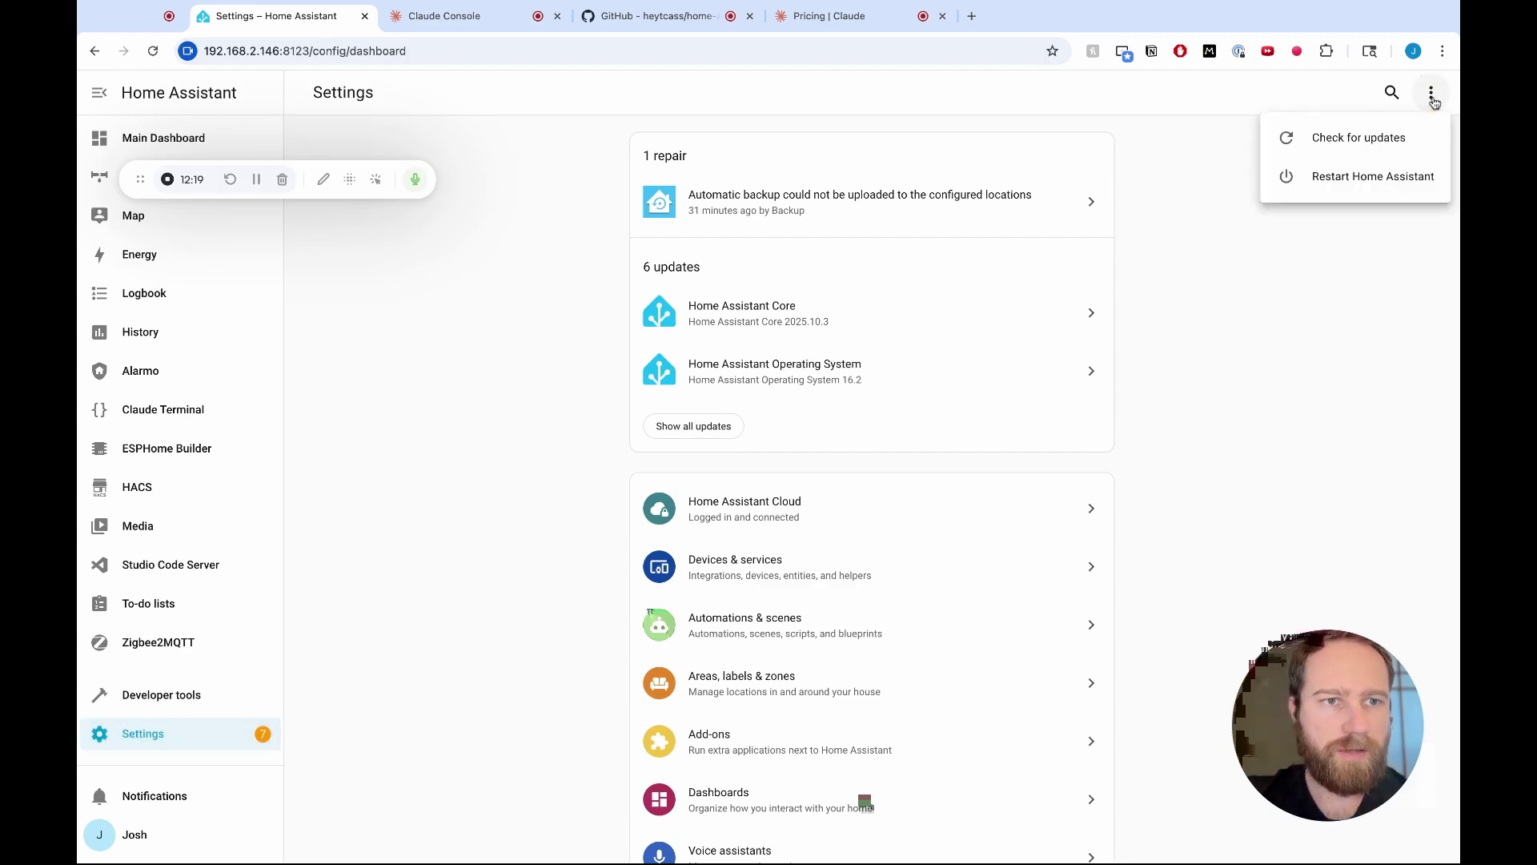
click(1403, 180)
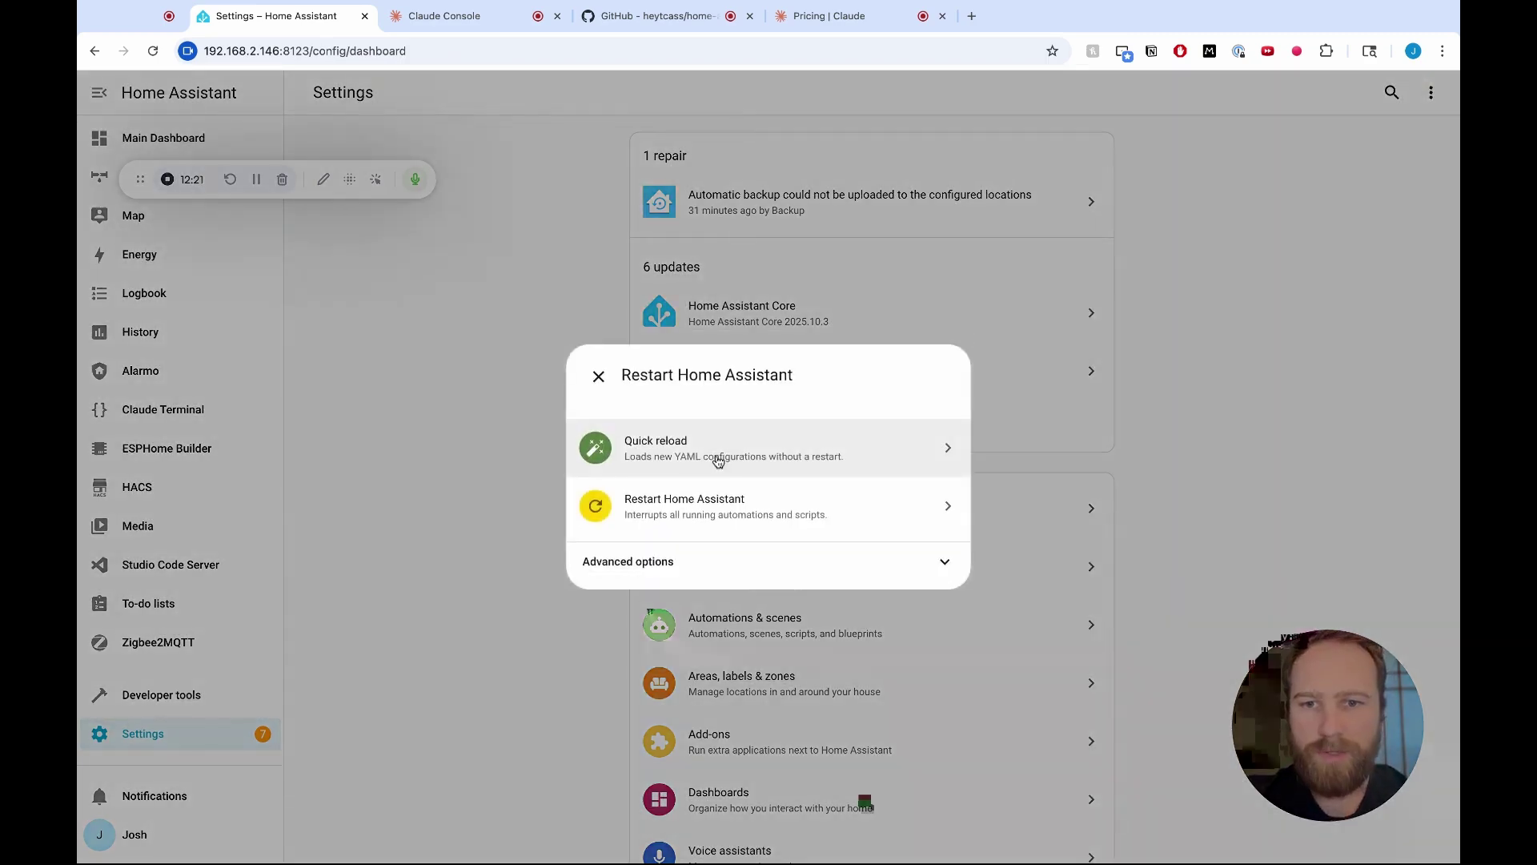
click(719, 462)
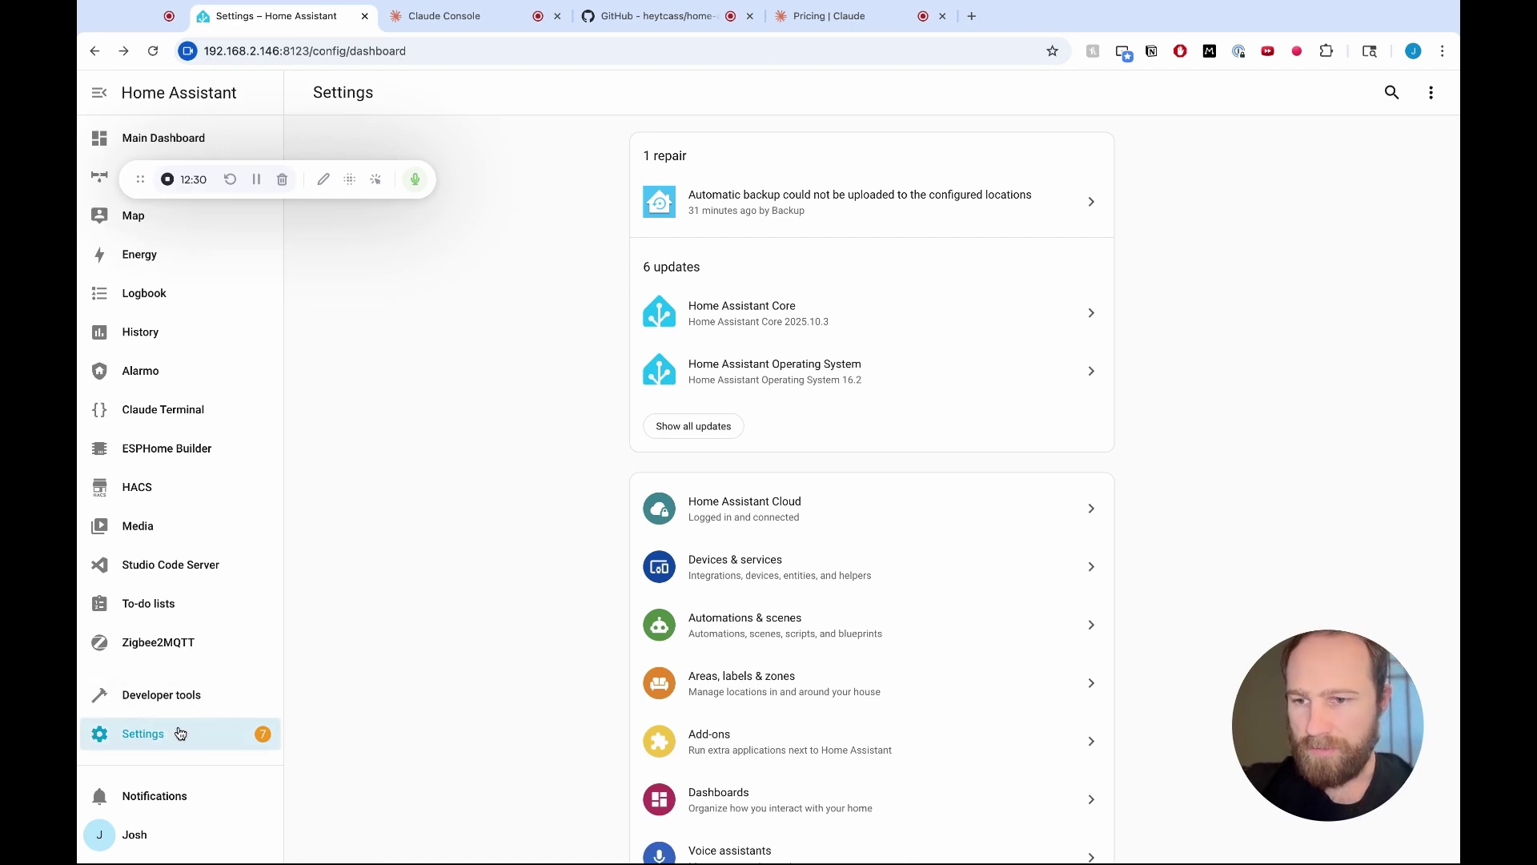
click(734, 640)
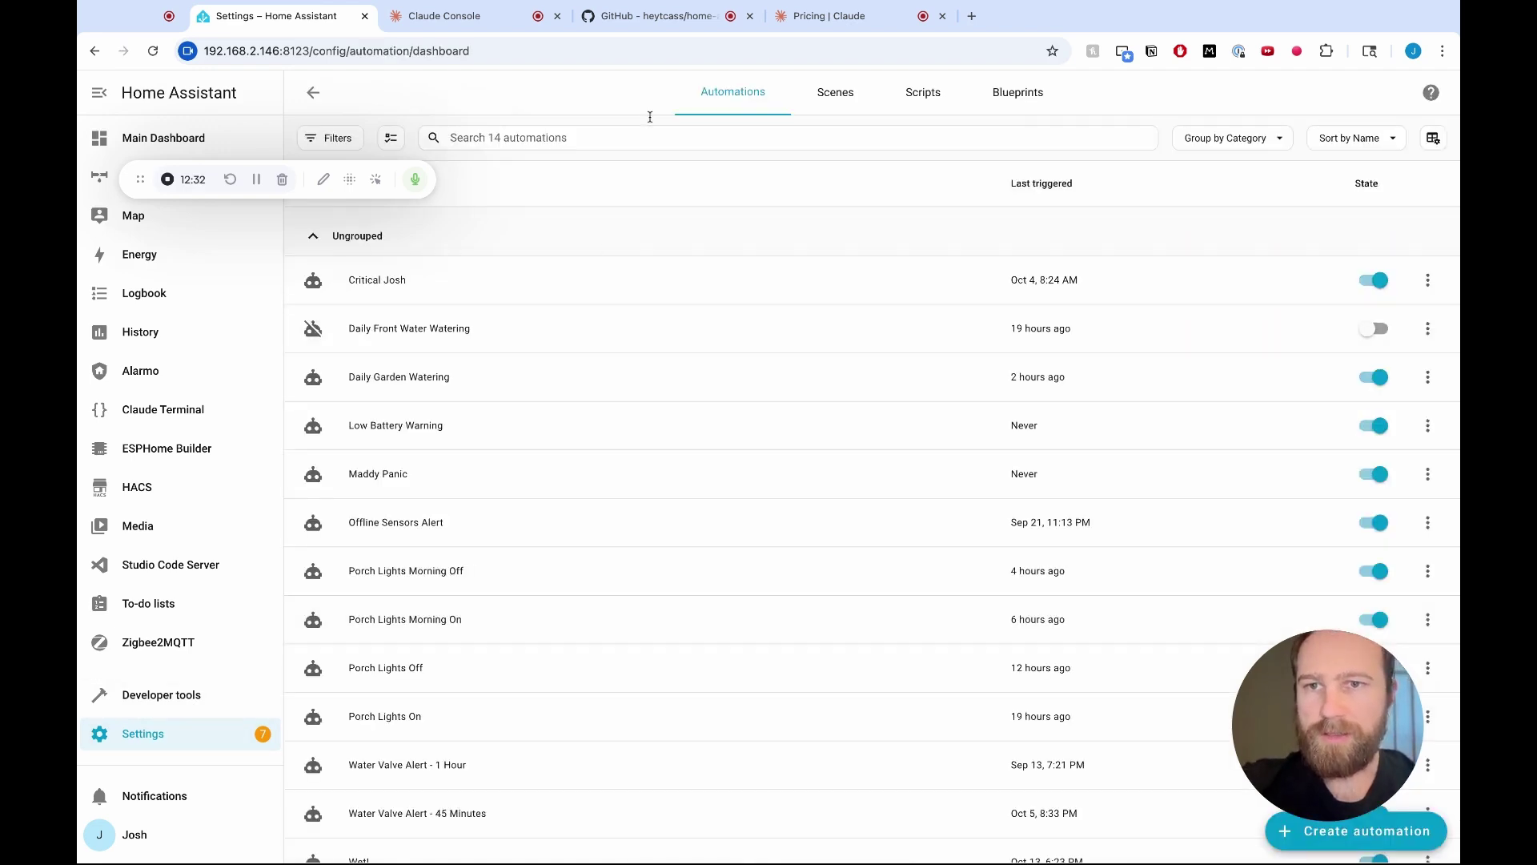
click(504, 335)
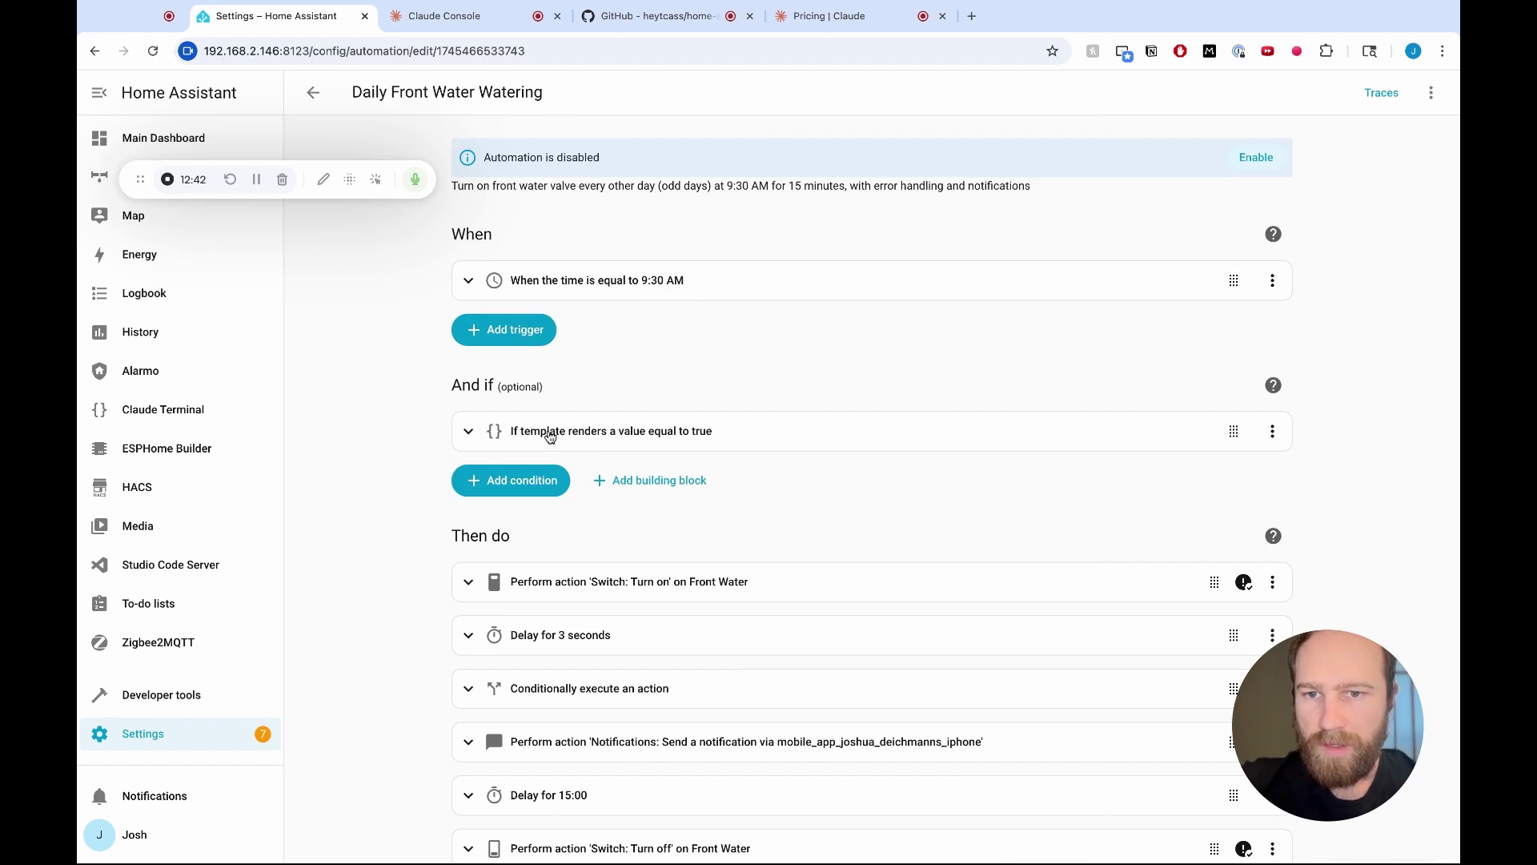
click(730, 439)
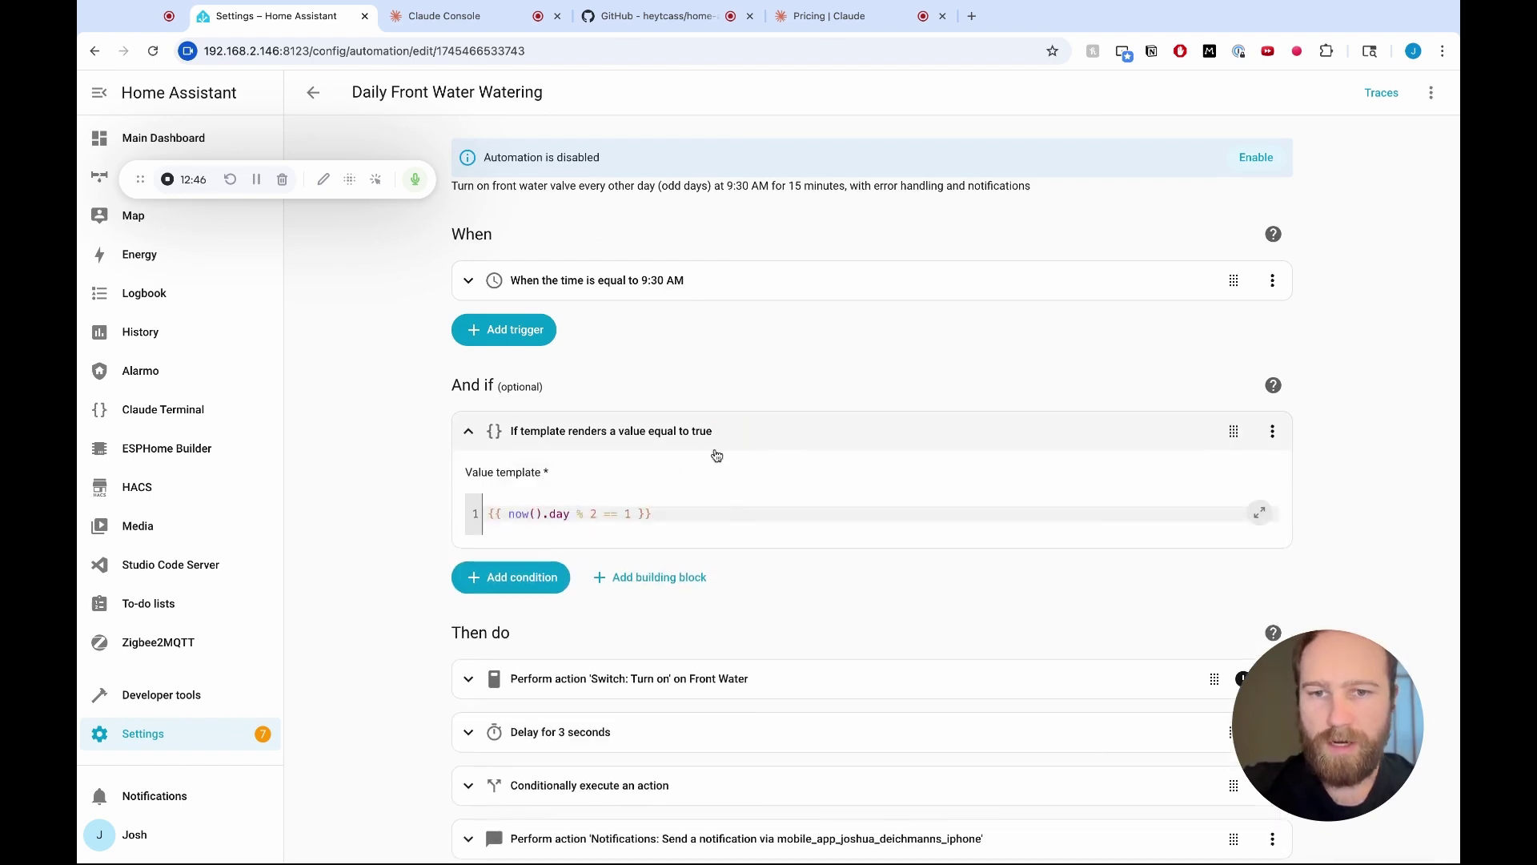
click(713, 444)
scroll(413, 481, down, 2)
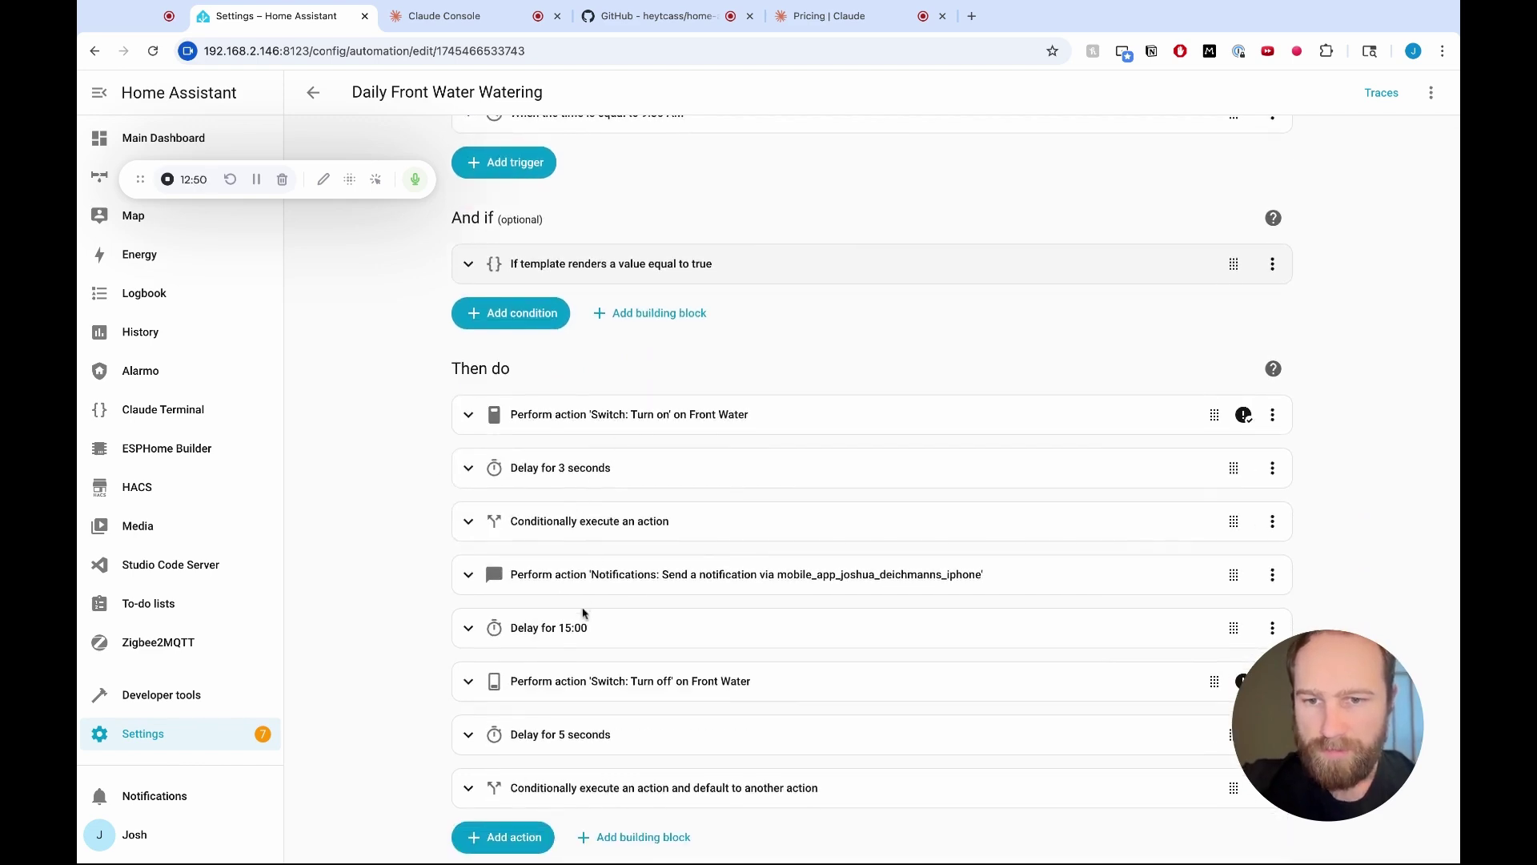
scroll(585, 630, down, 1)
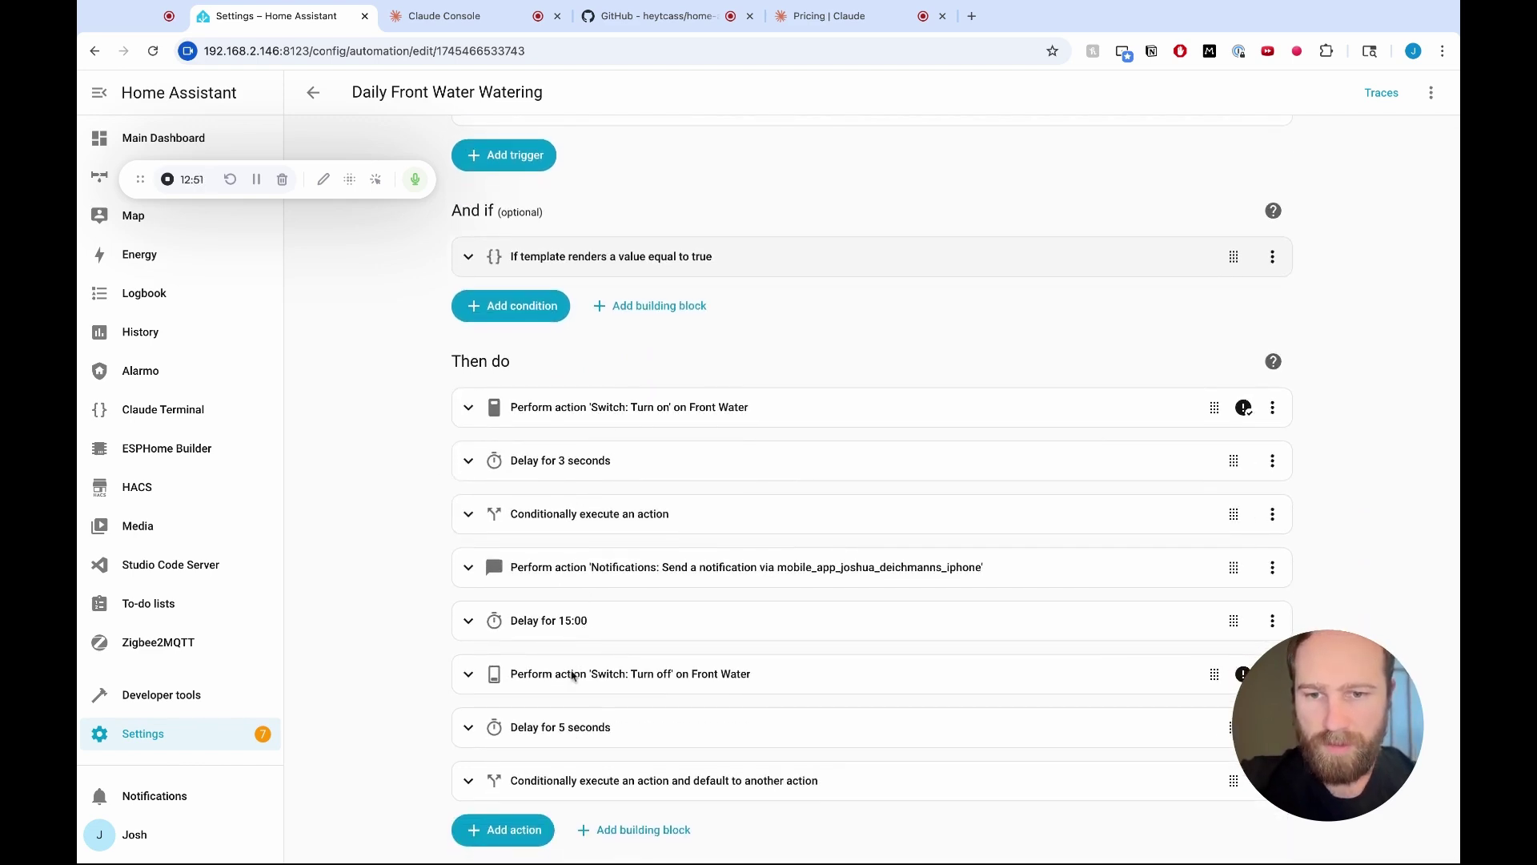
scroll(346, 530, up, 2)
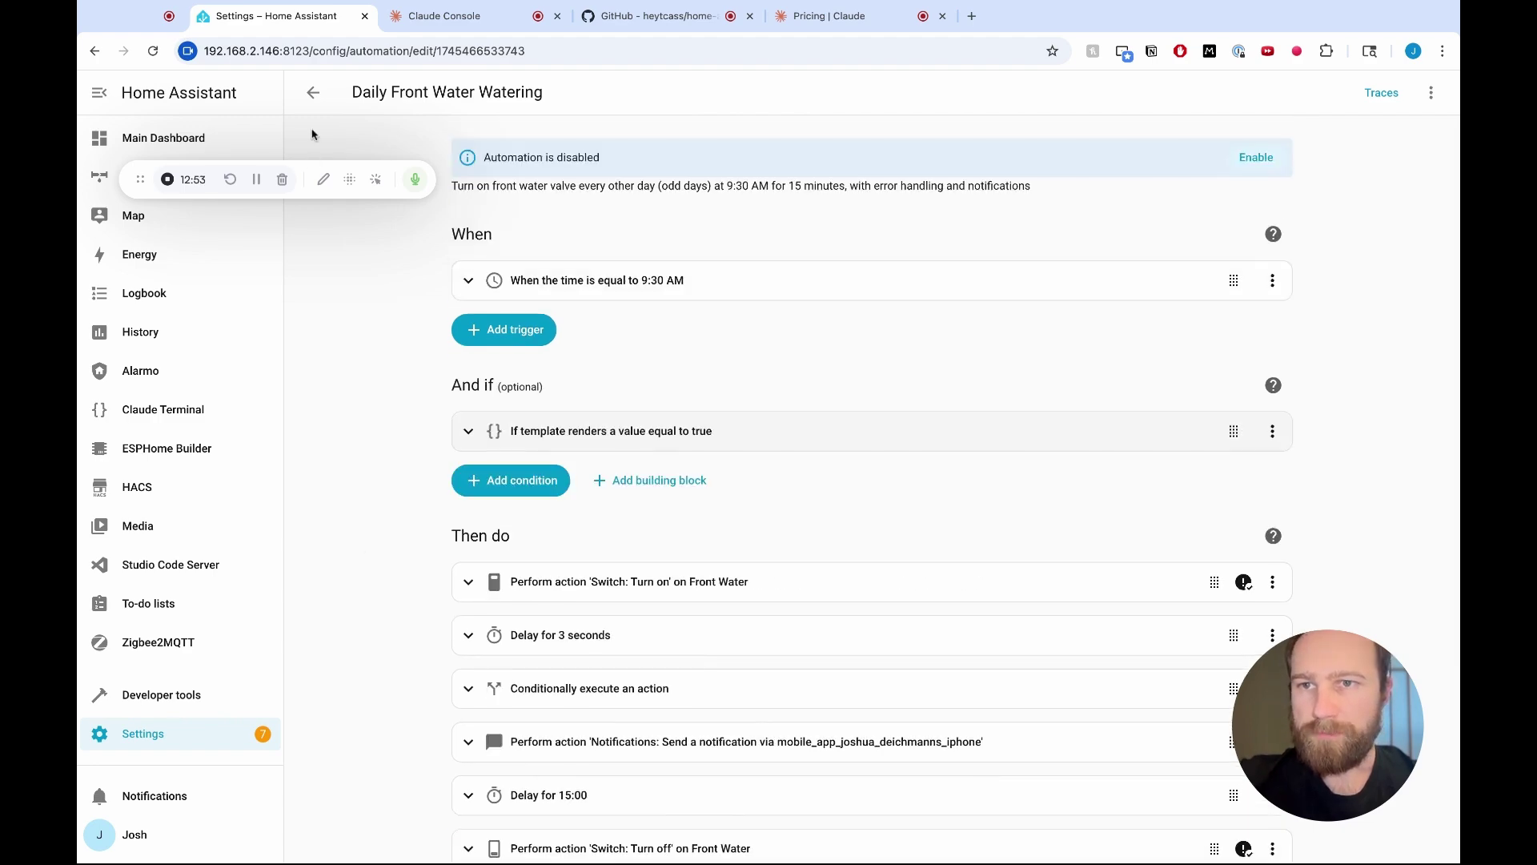
click(314, 97)
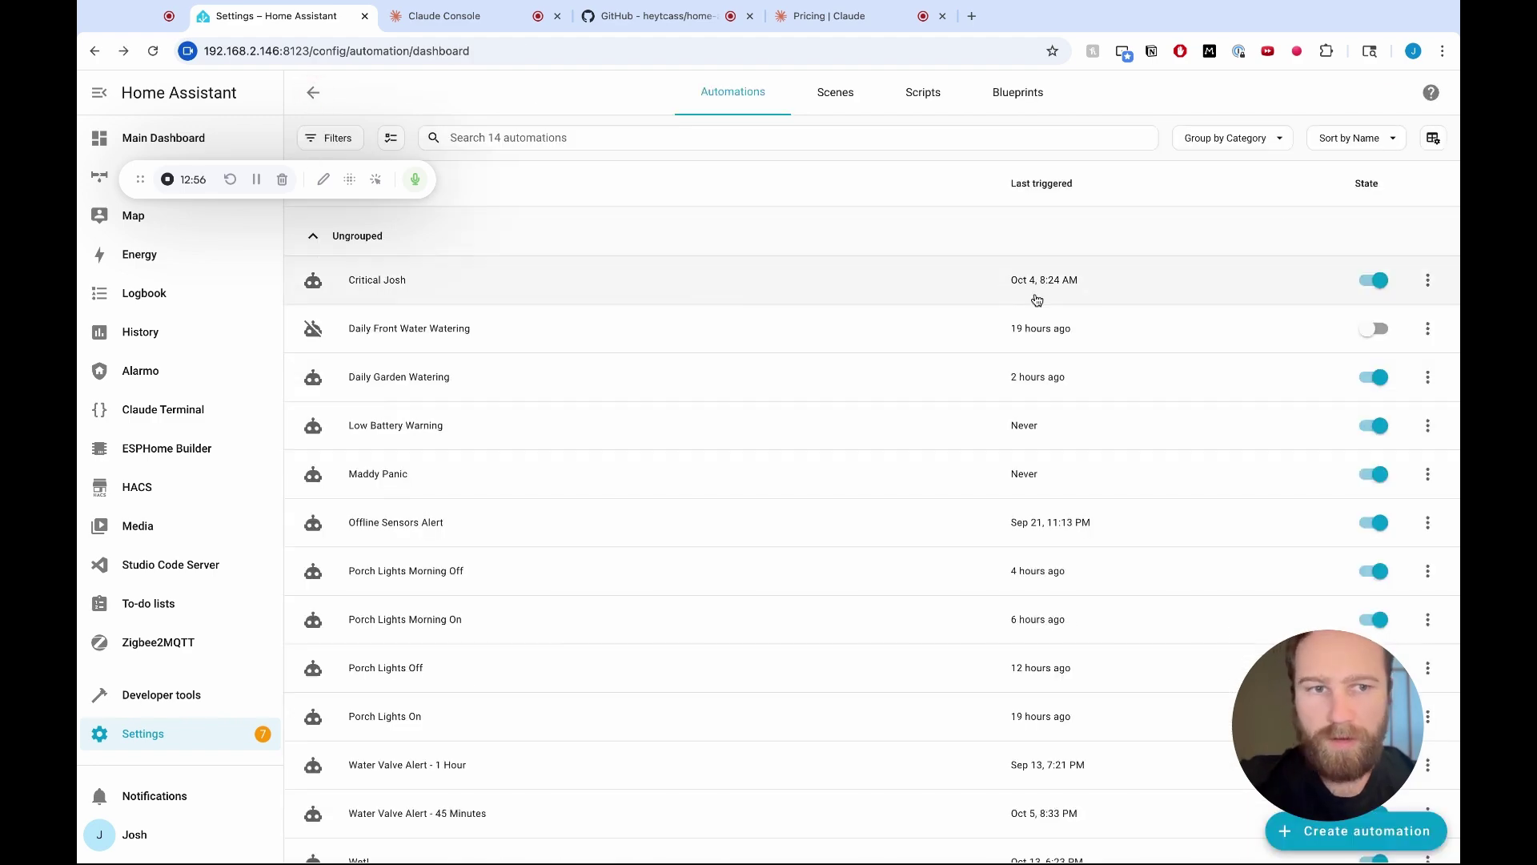
Switch on the Daily Front Water Watering automation, then go to the Claude Terminal.
click(1376, 329)
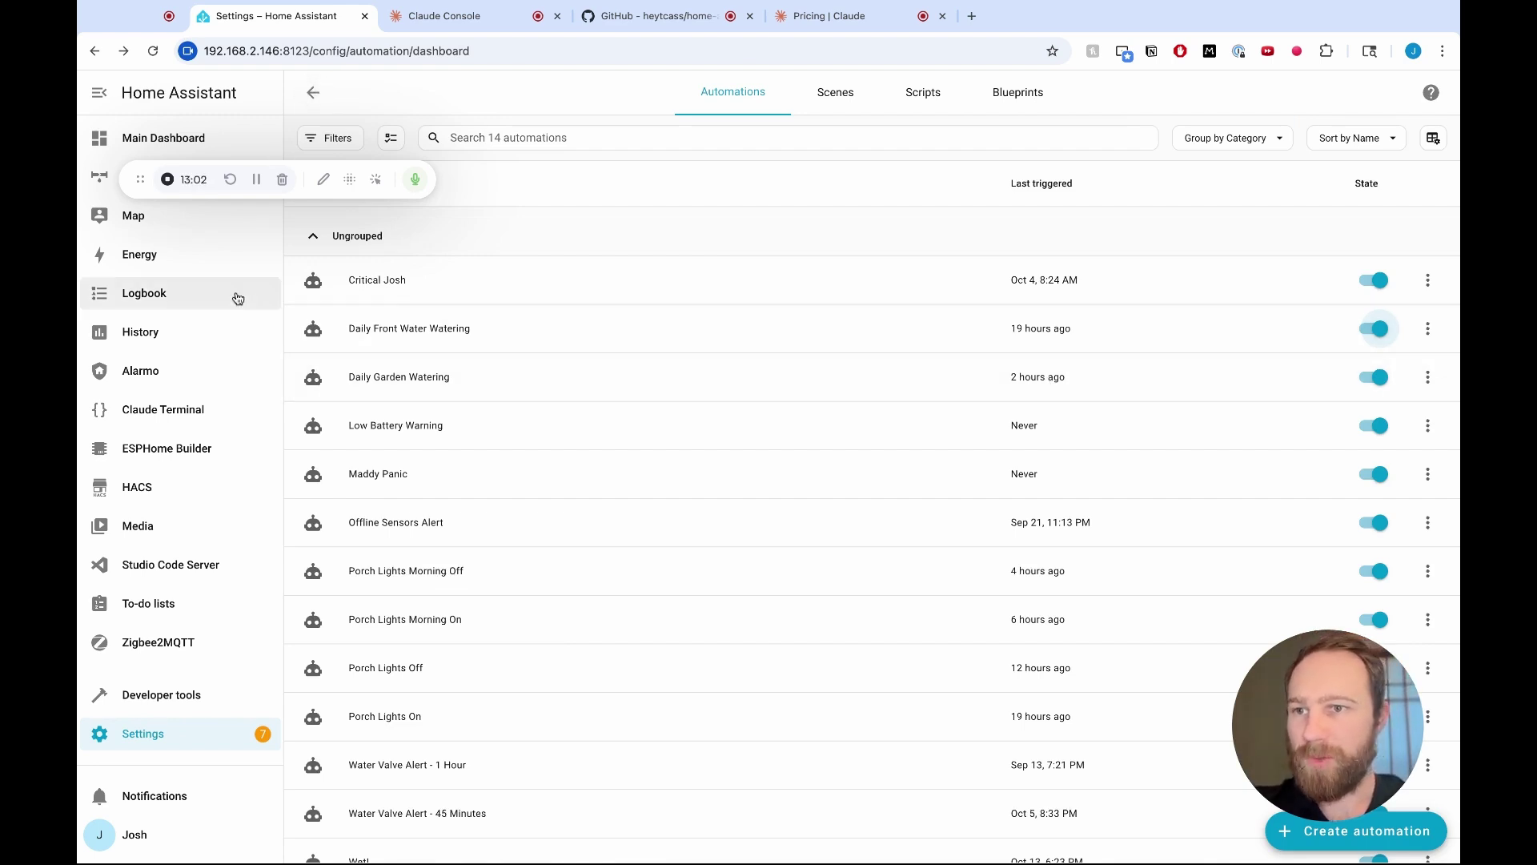
click(194, 418)
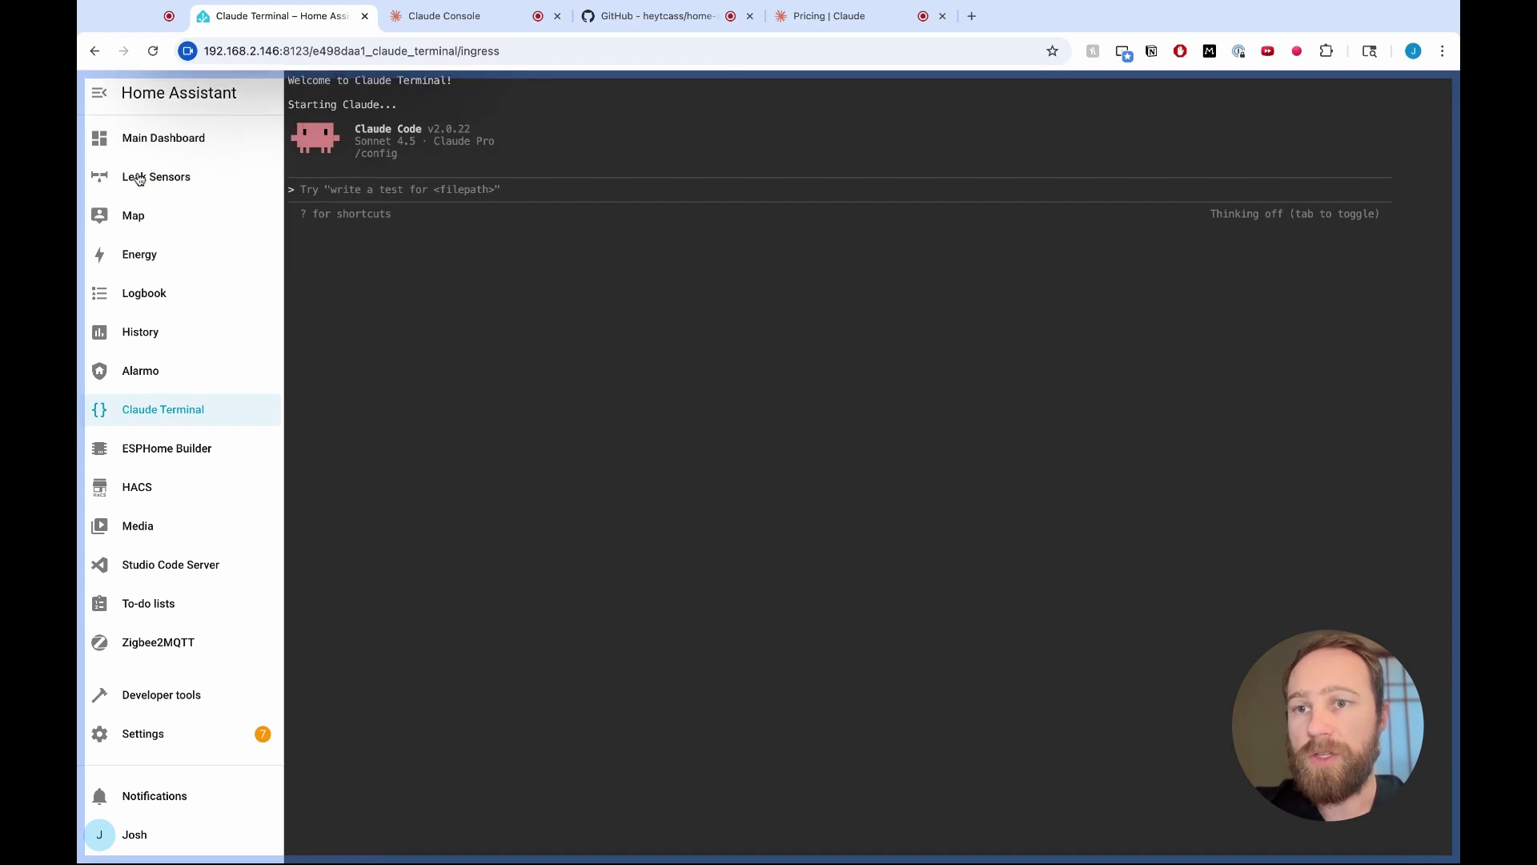
Type /resume at the Claude Code prompt and run it.
click(370, 193)
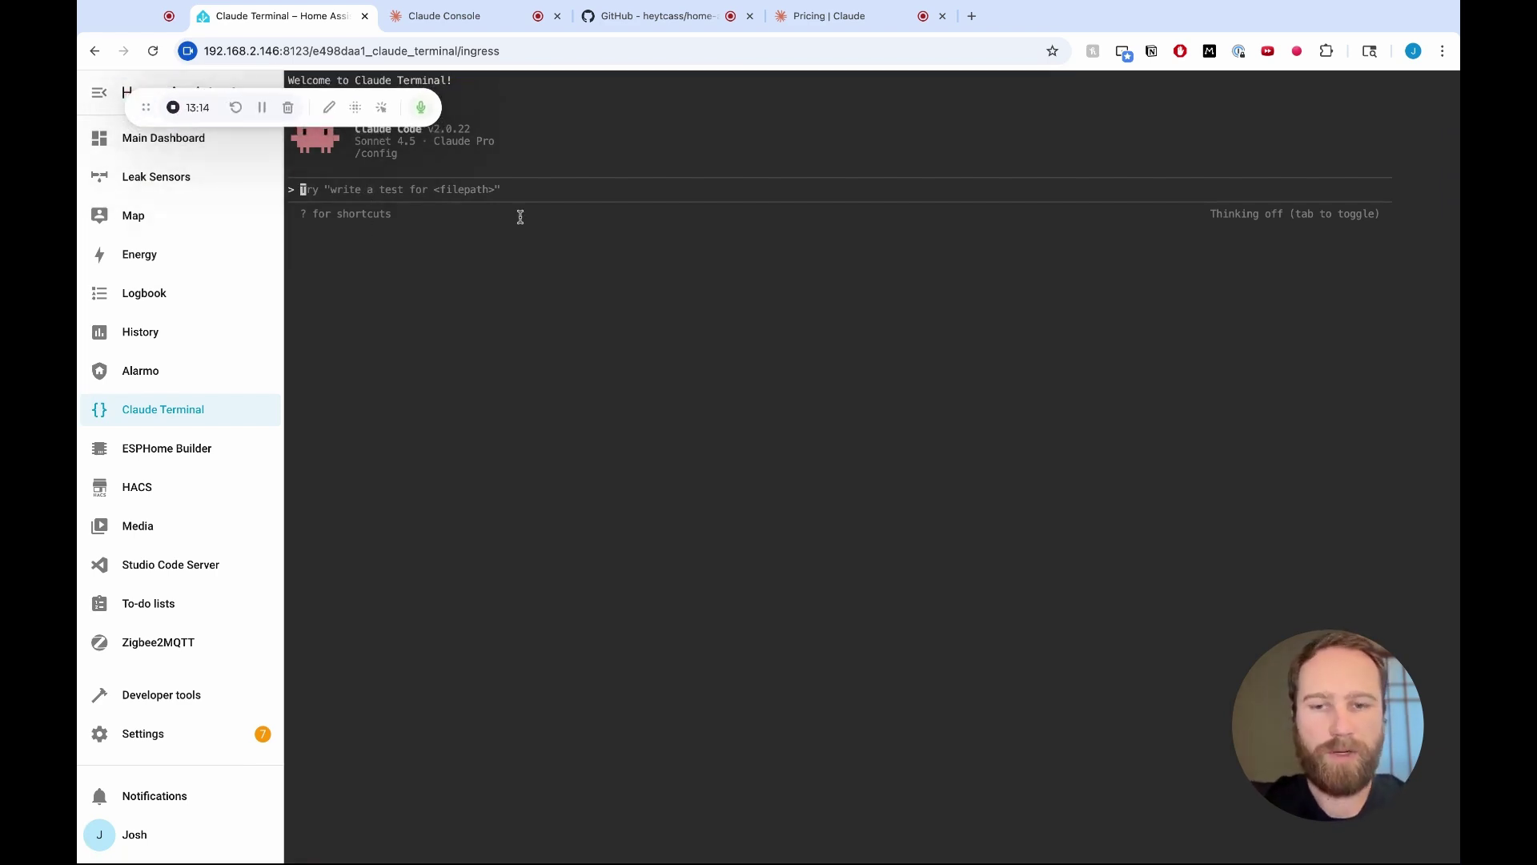
text(/)
key(BackSpace)
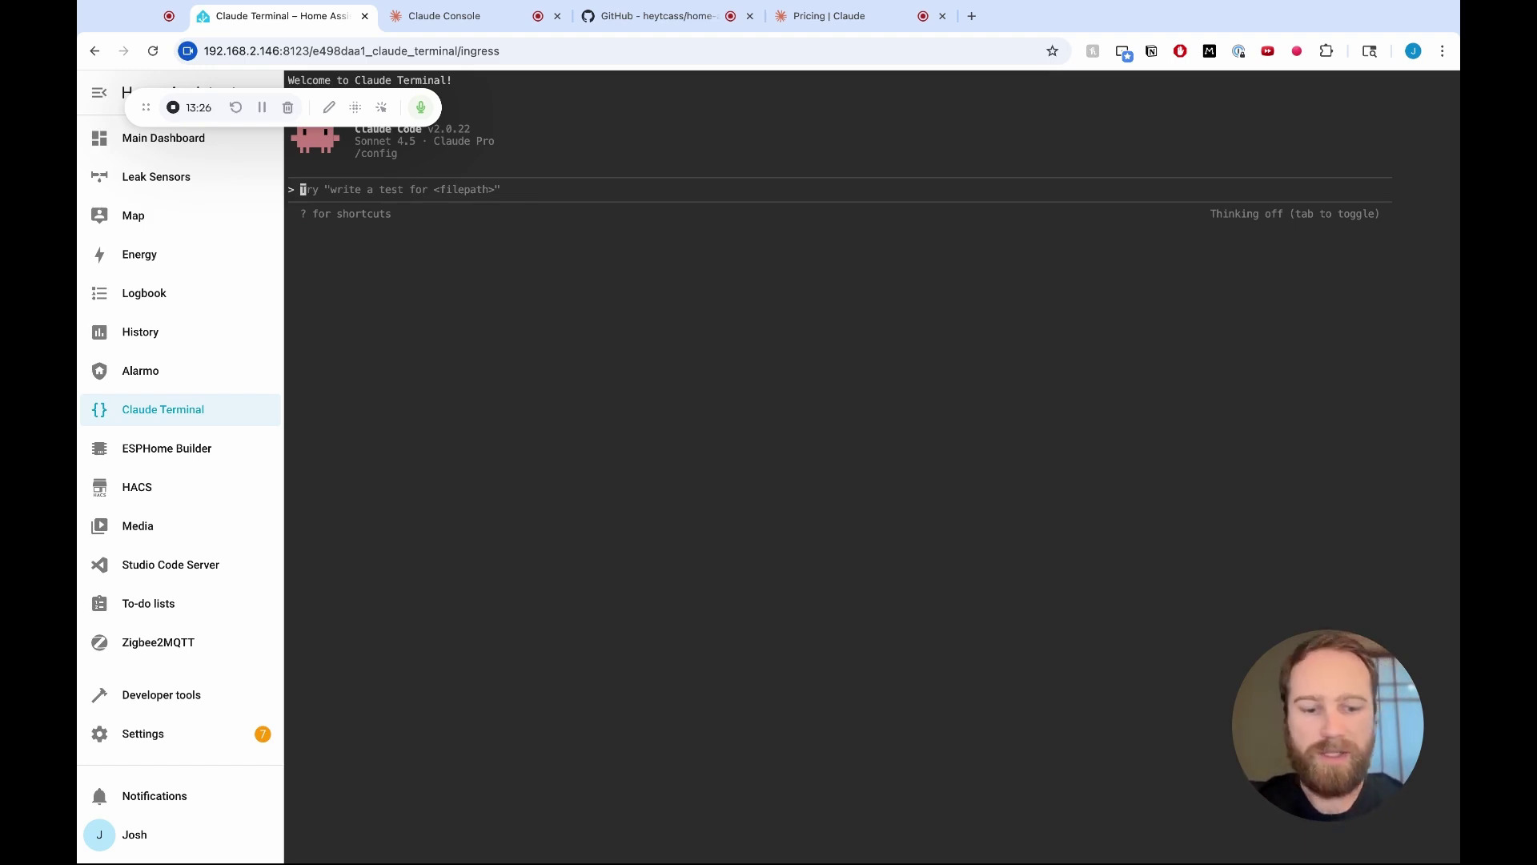
text(/)
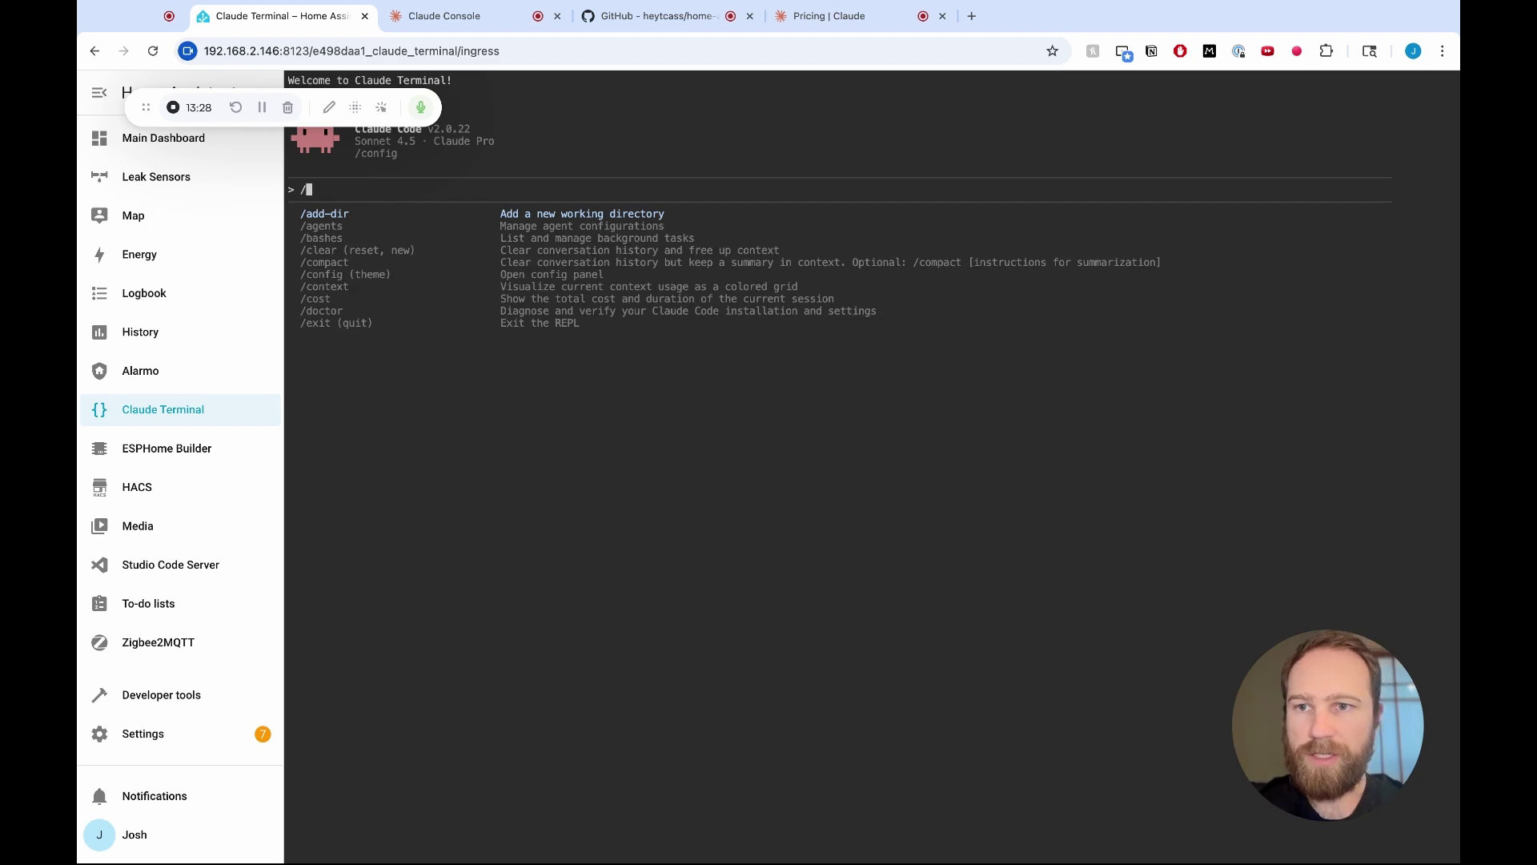
text(confi)
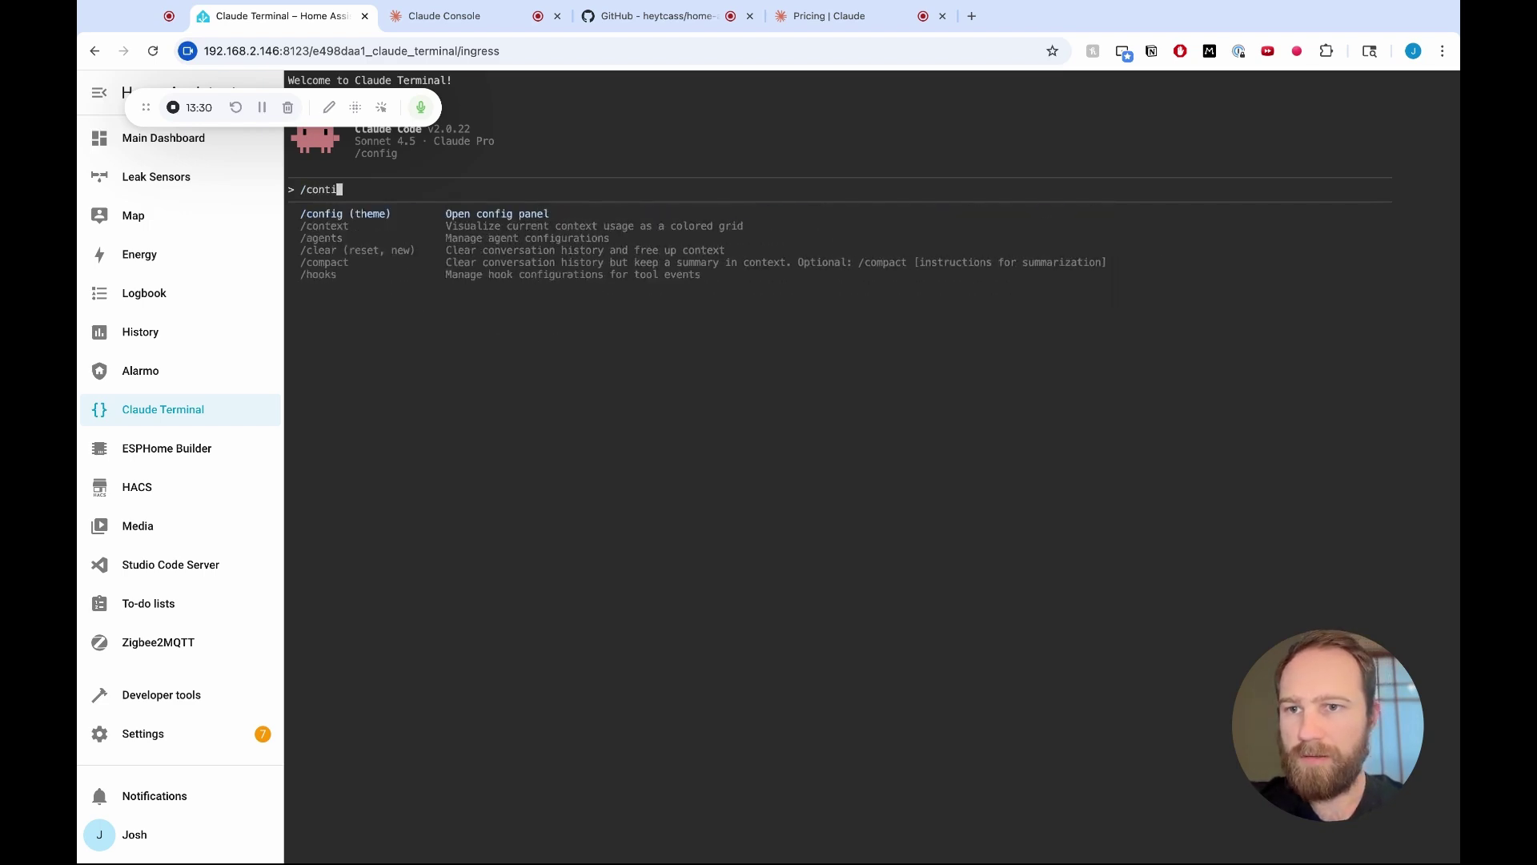
key(BackSpace)
key(BackSpace)
key(BackSpace)
key(BackSpace)
key(BackSpace)
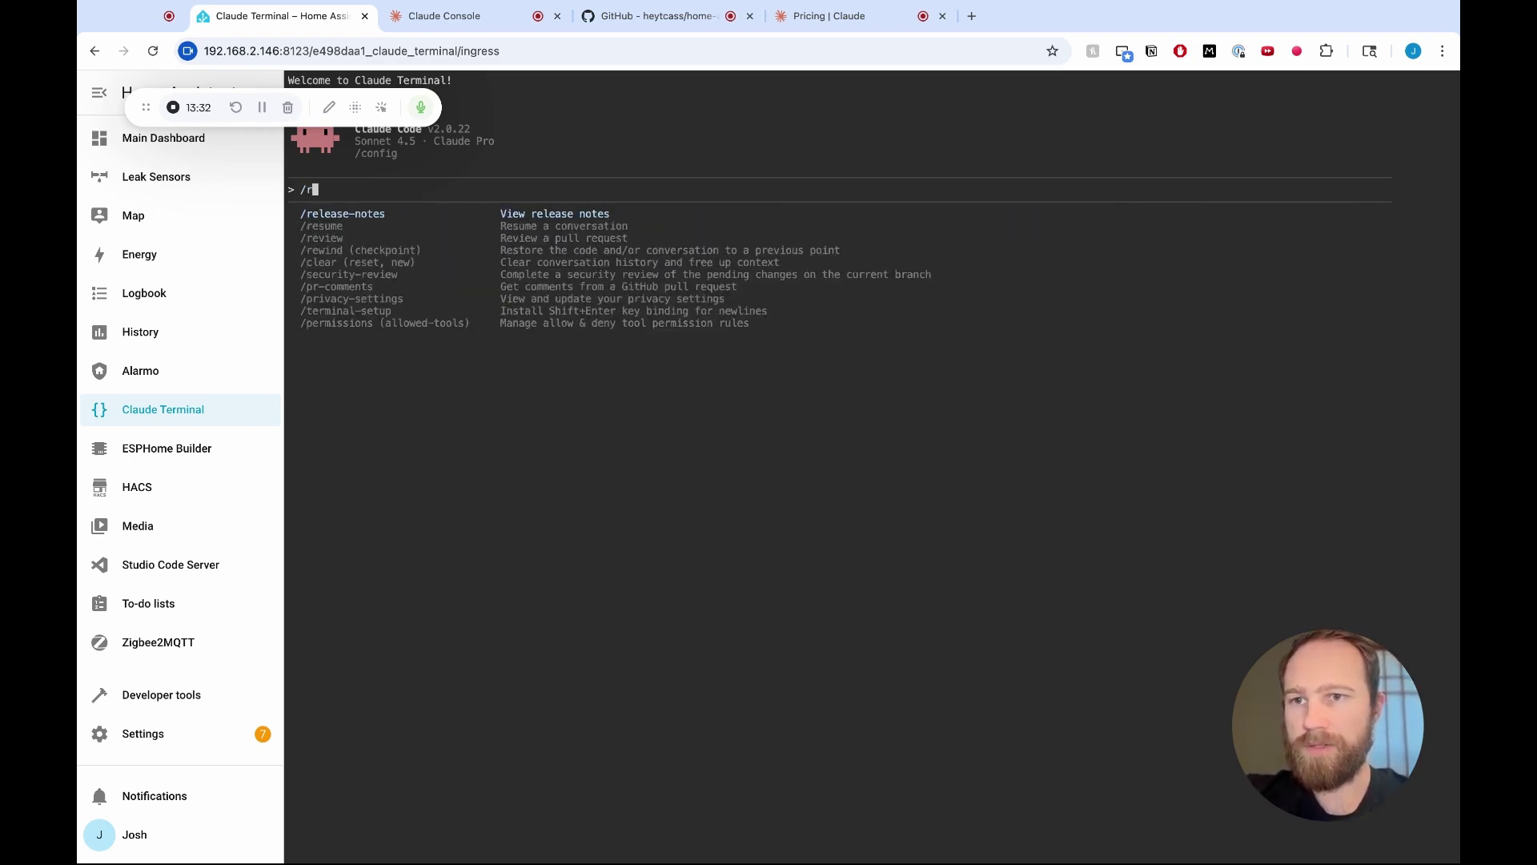
text(resume)
key(Return)
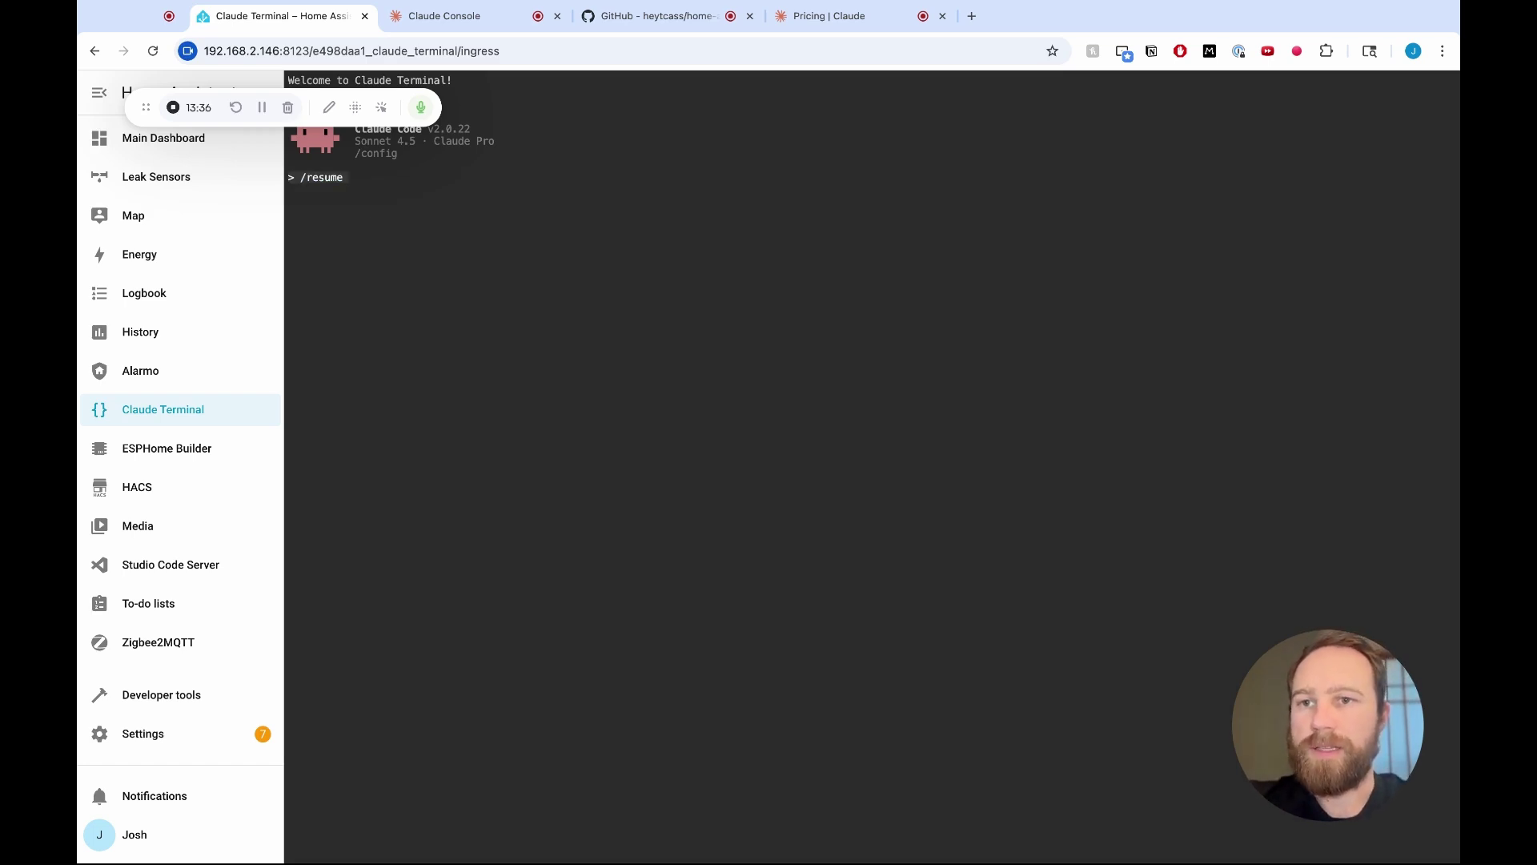
Come back to the Claude Terminal and enter /resume again.
click(261, 109)
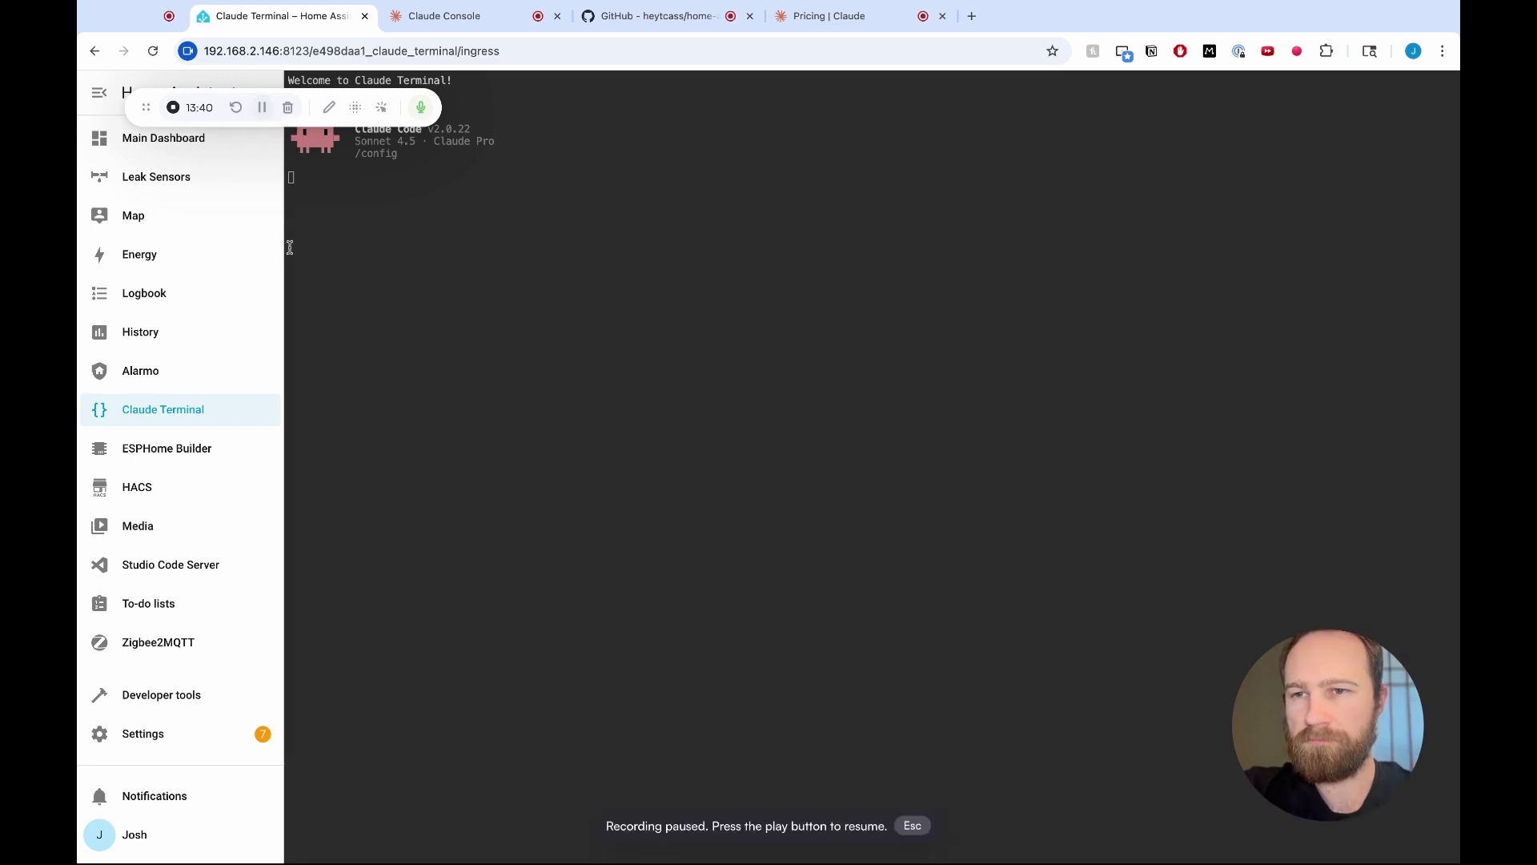
click(150, 381)
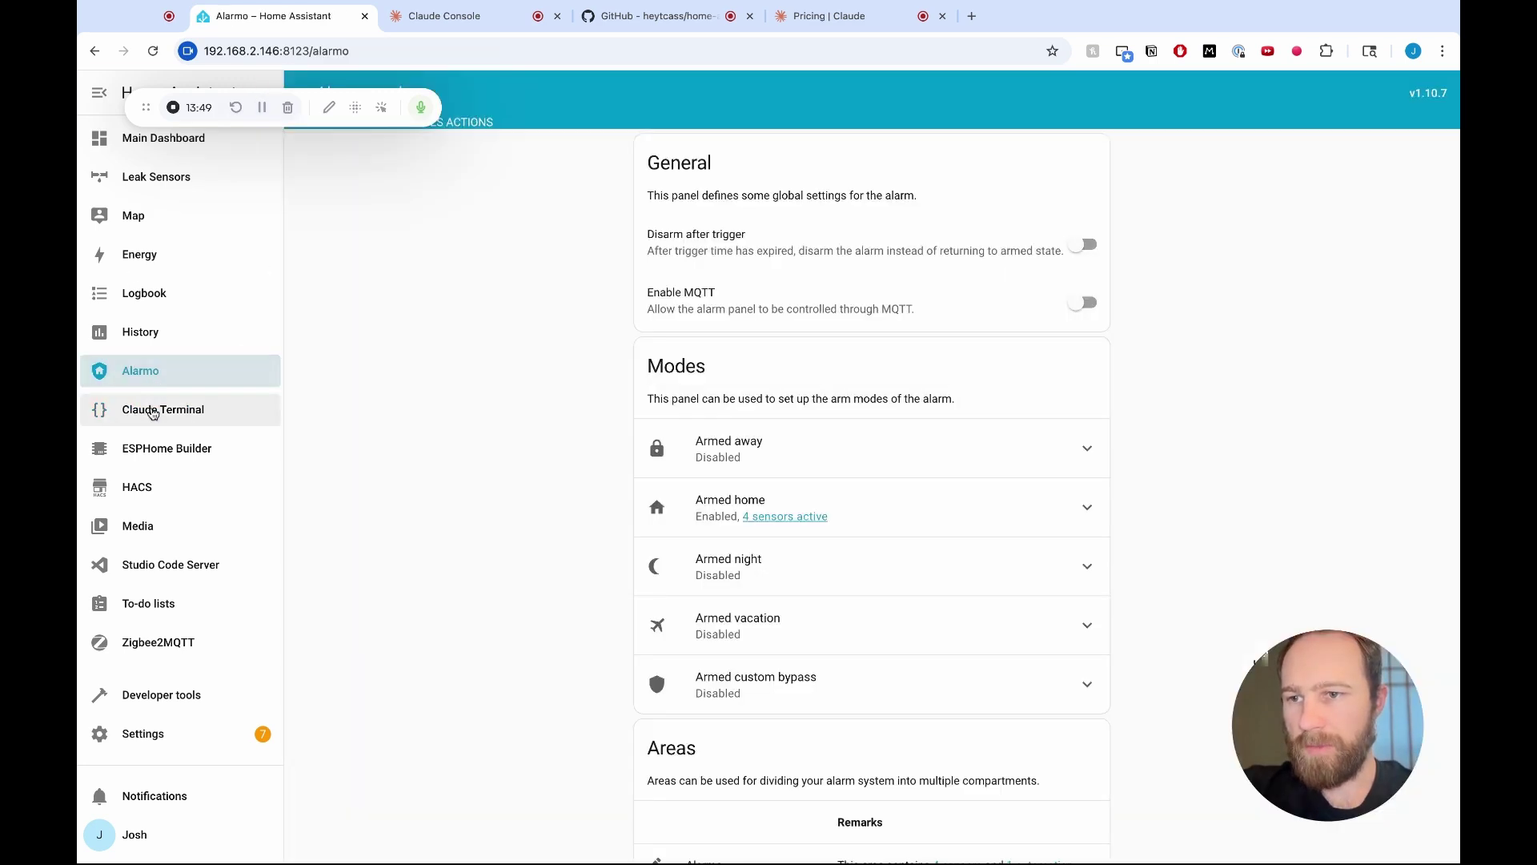
click(152, 410)
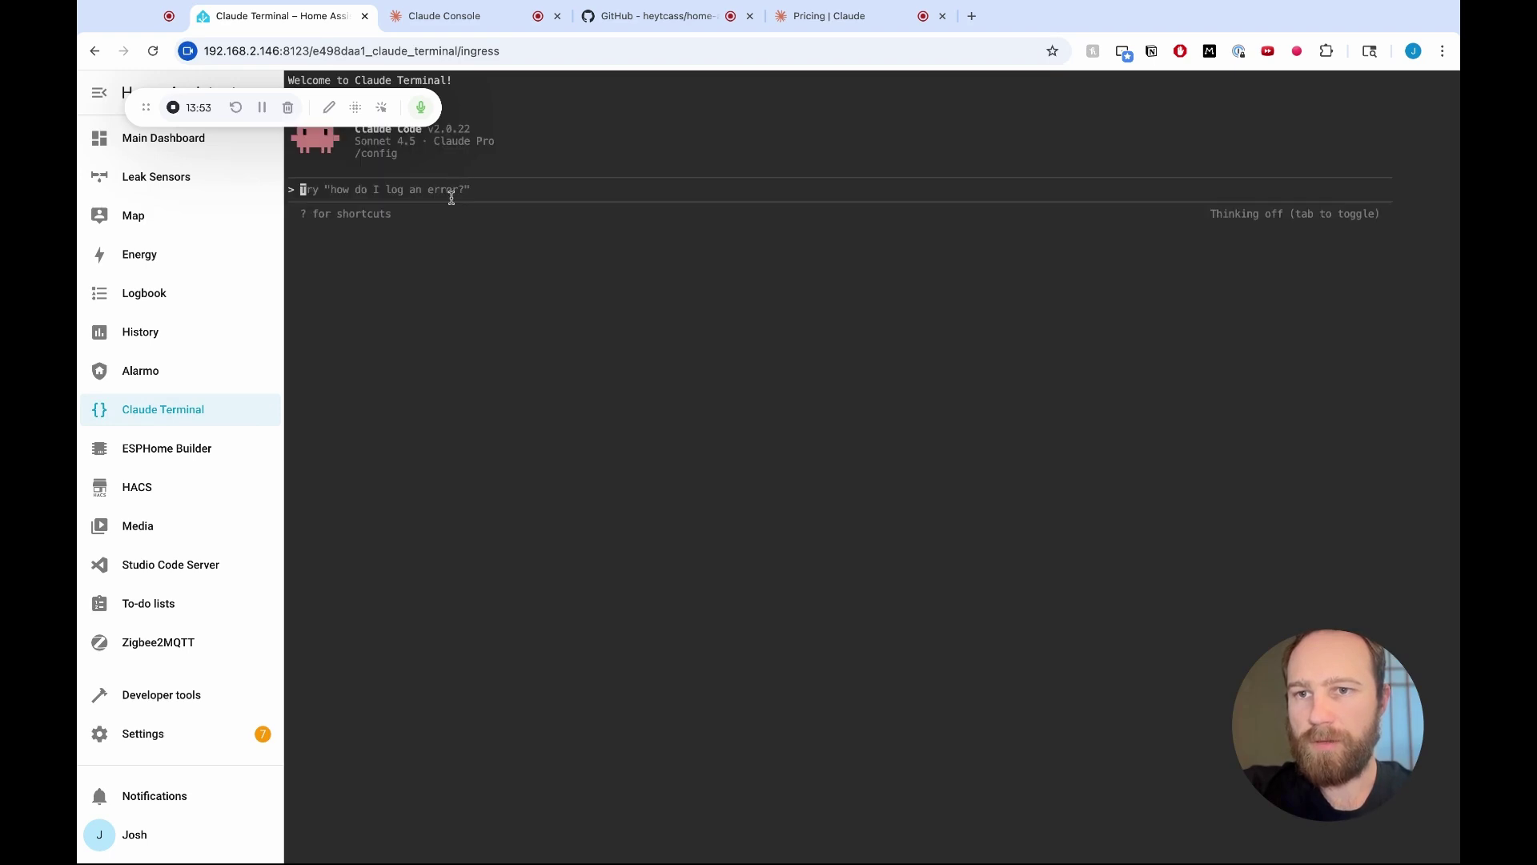
text(/resume)
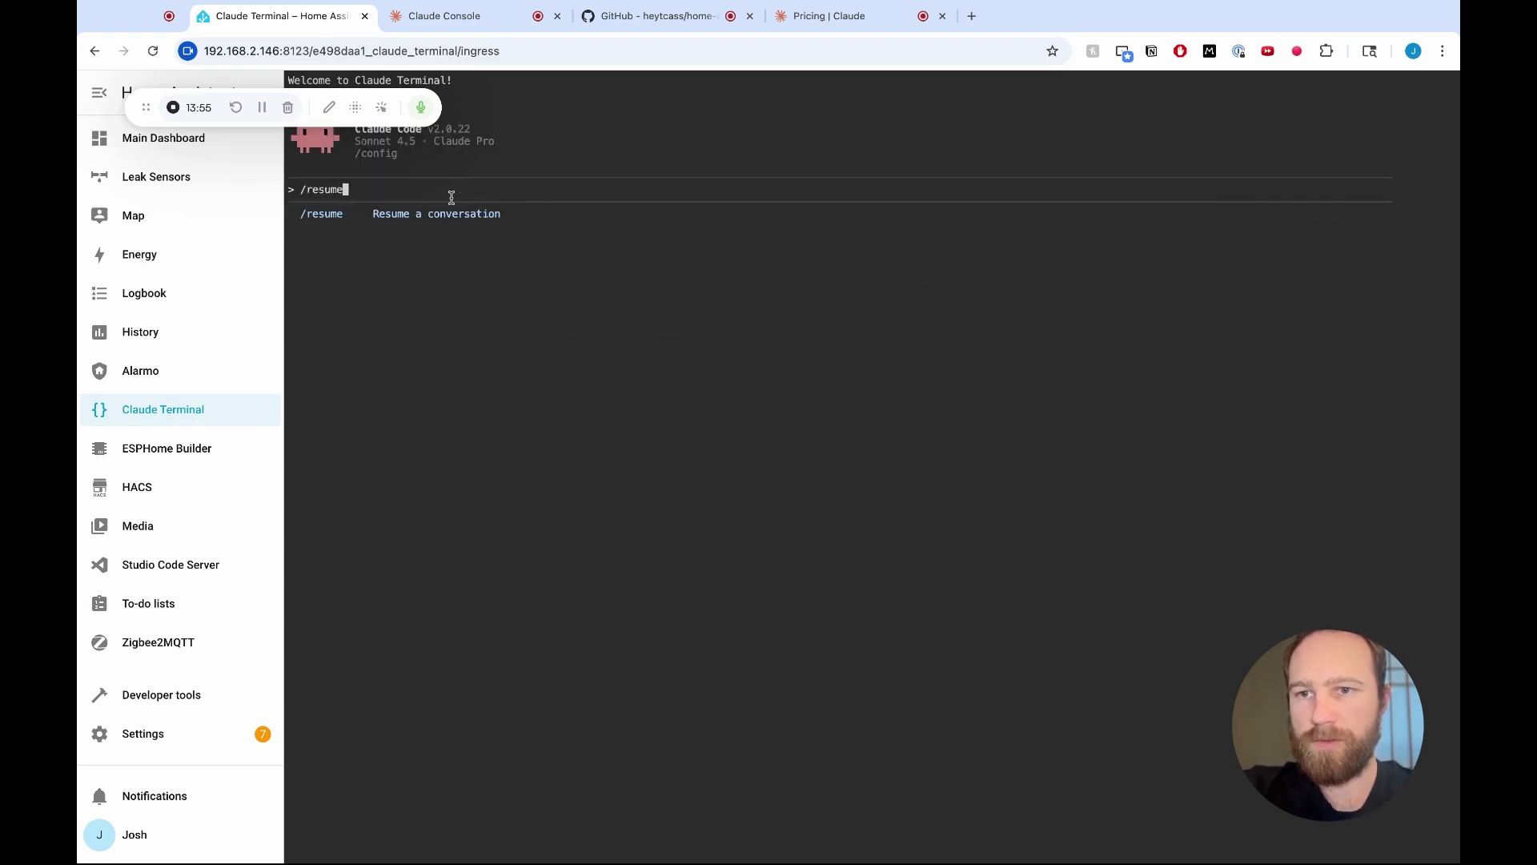
key(Return)
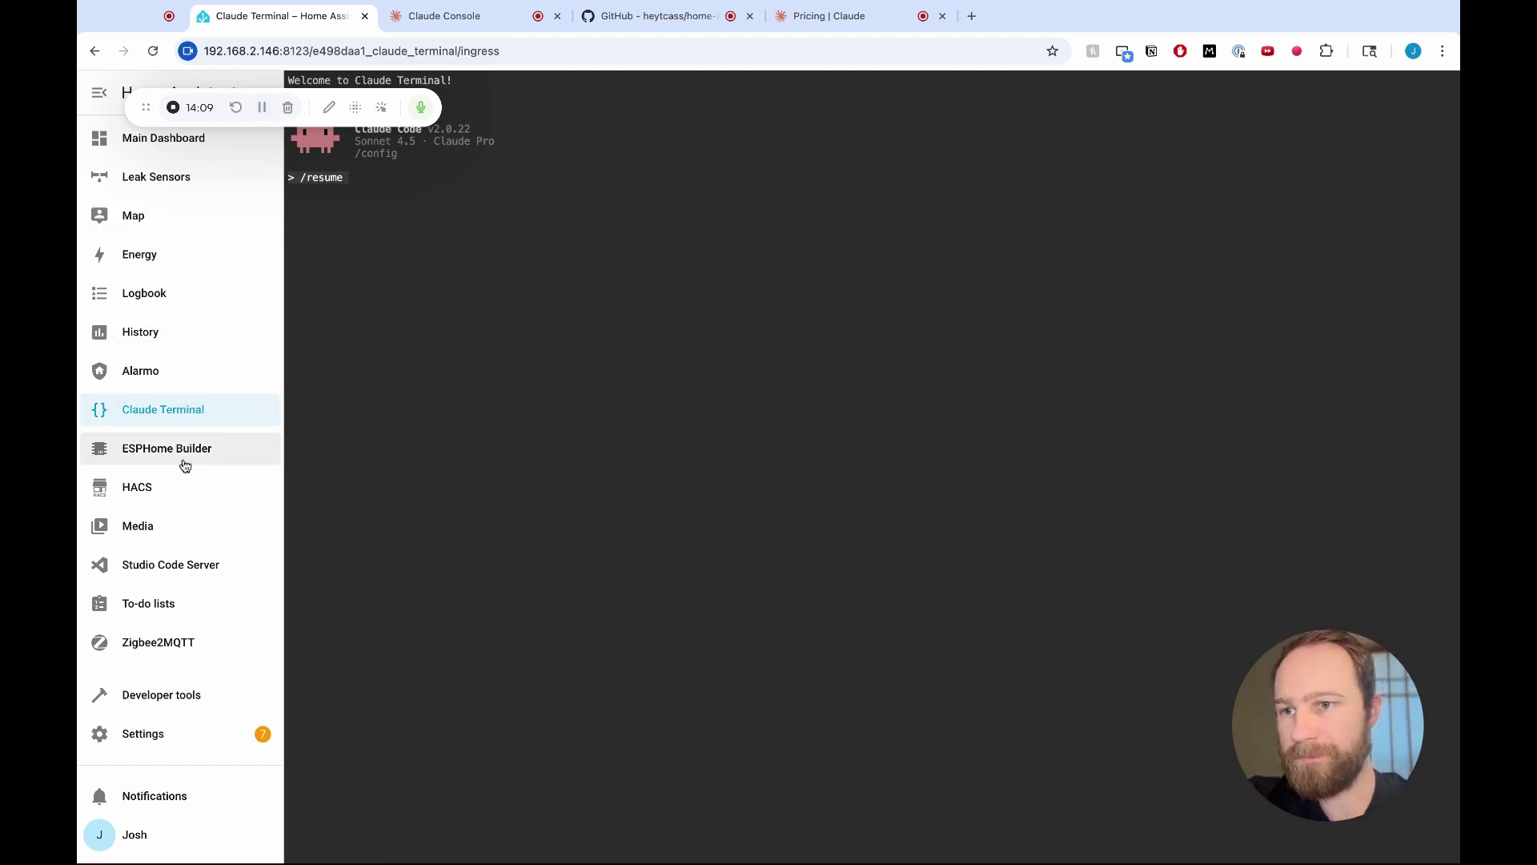
Go from the Claude Terminal to the Main Dashboard and scroll down its cards.
click(176, 450)
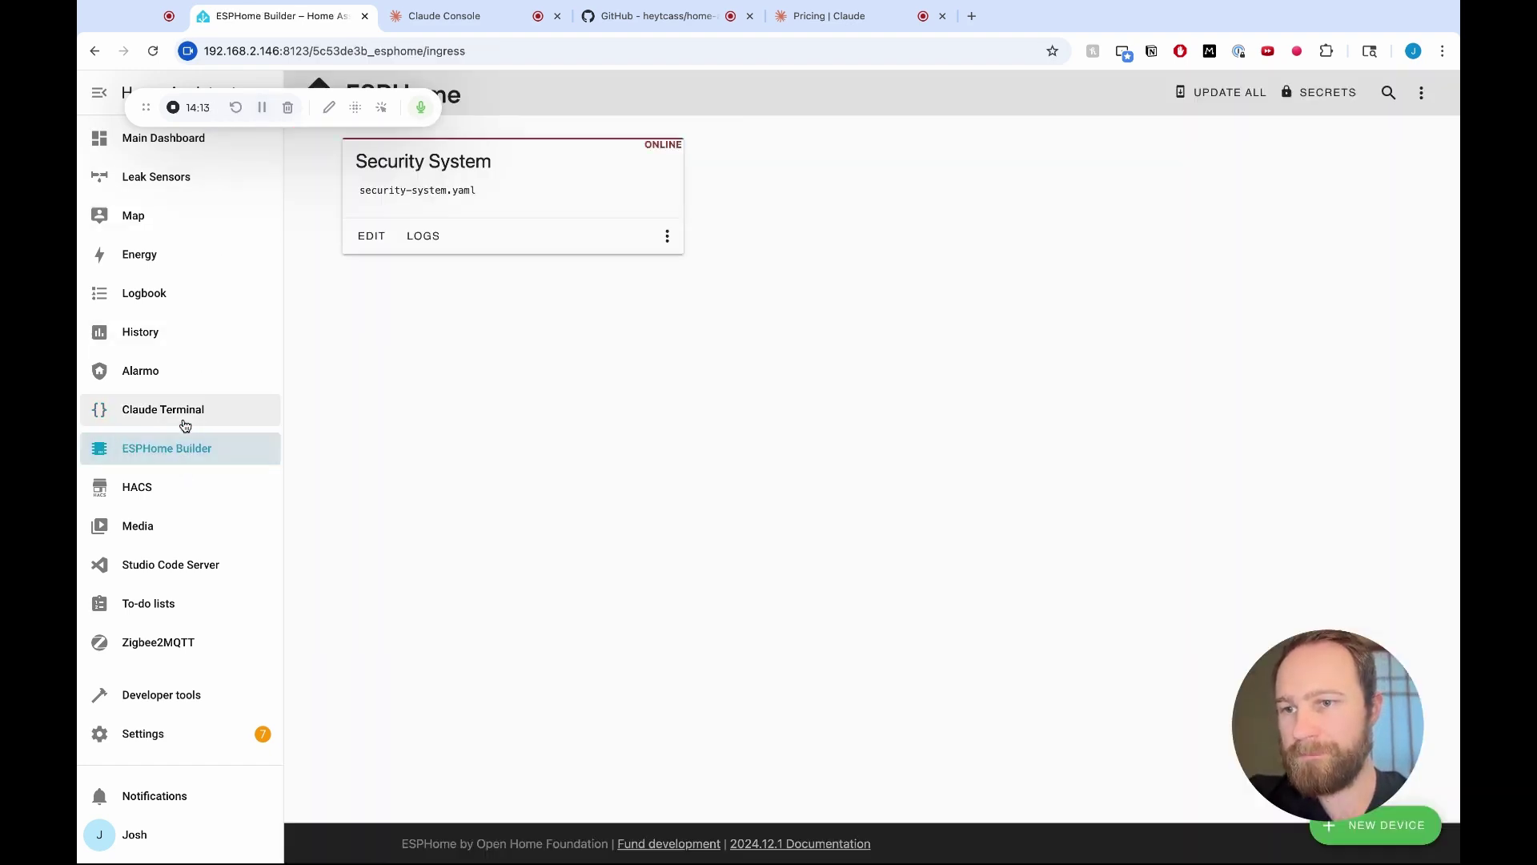
click(185, 423)
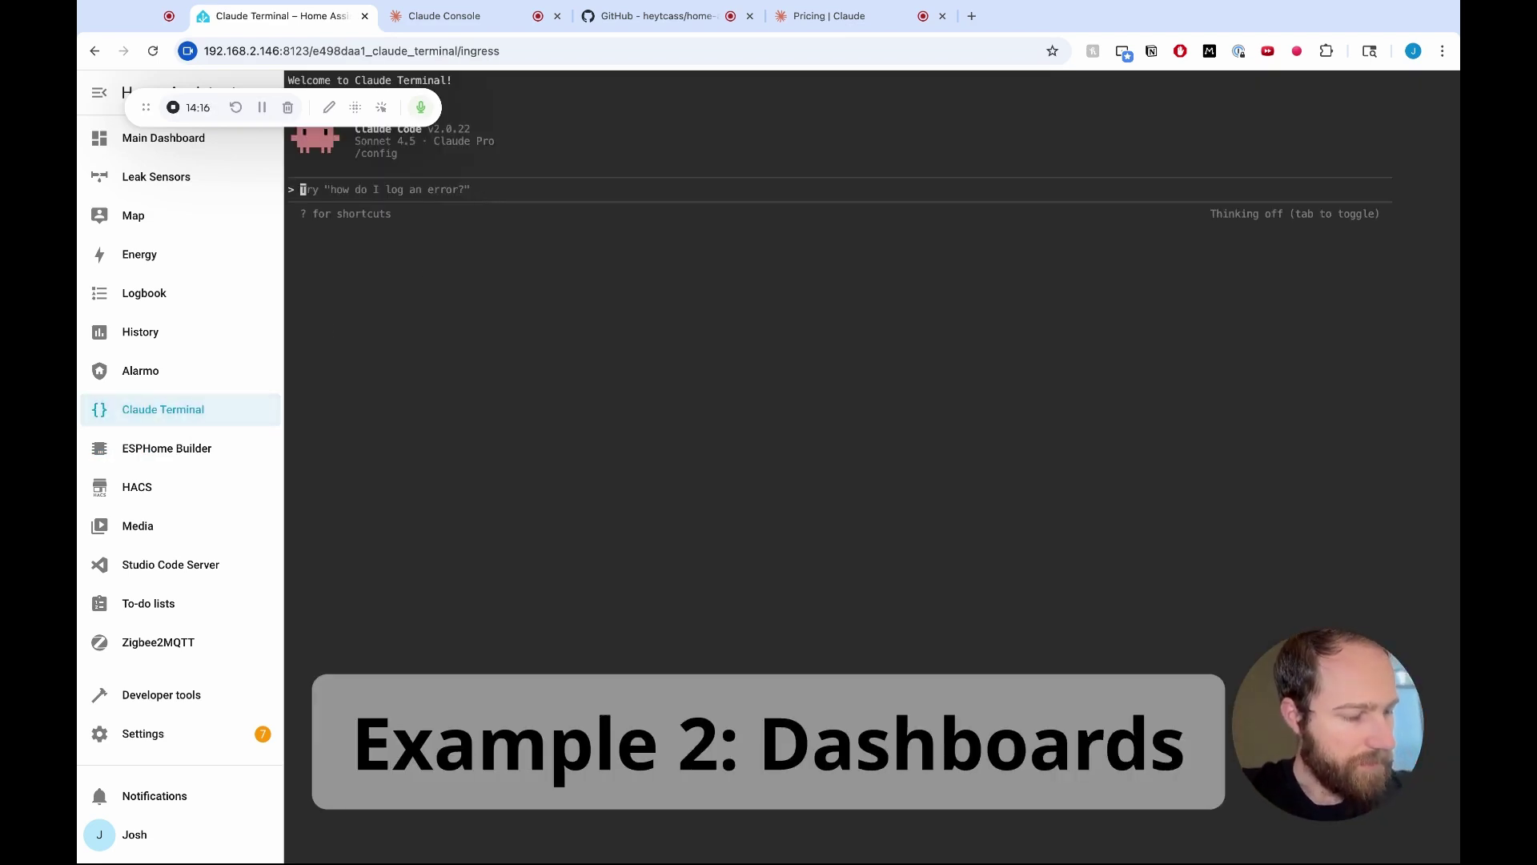
click(125, 142)
scroll(507, 367, down, 1)
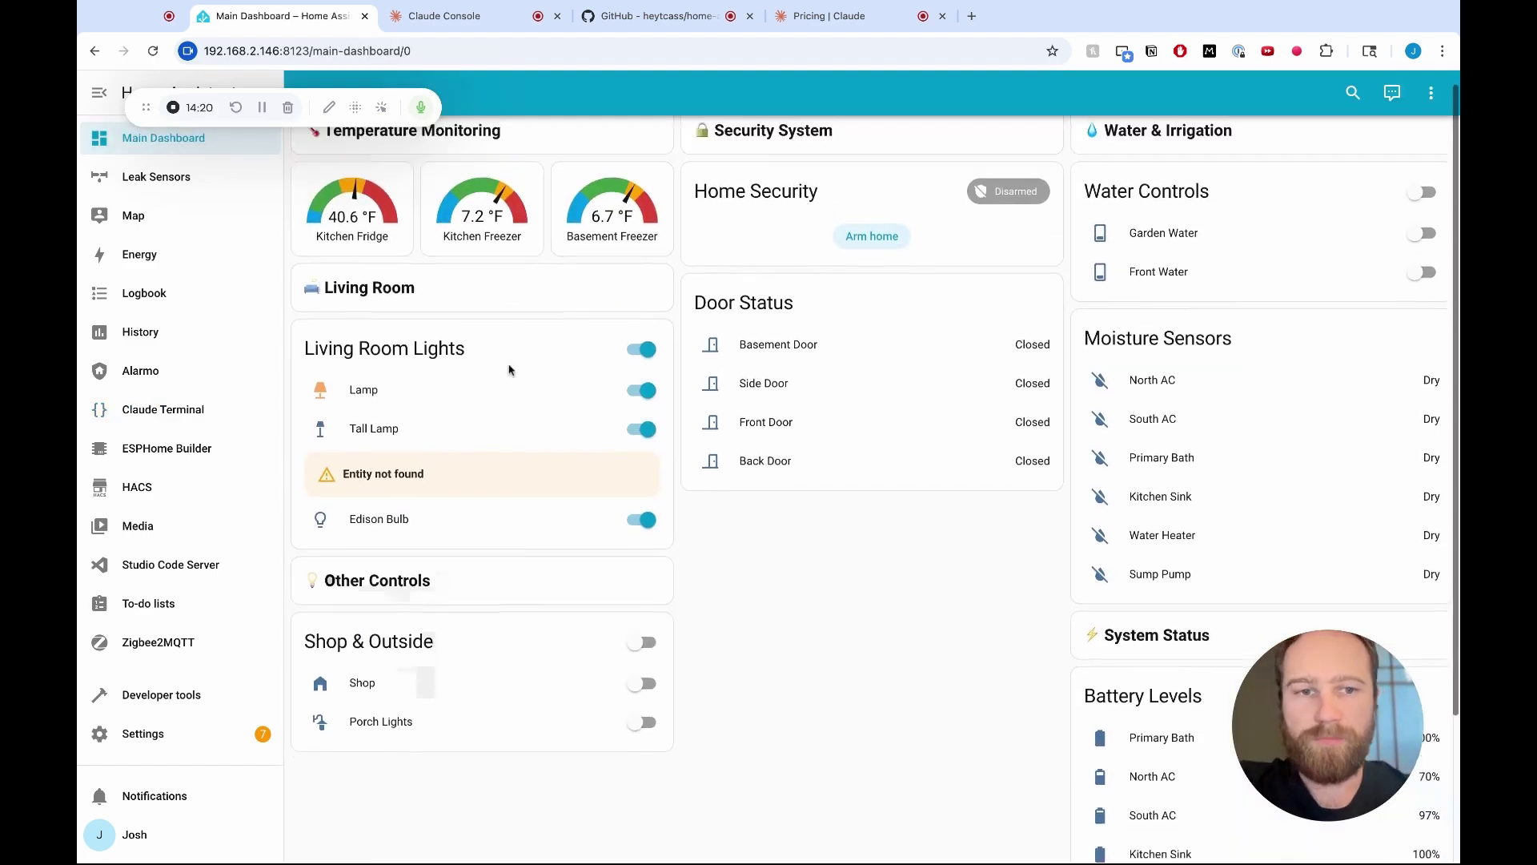
Inspect the devices listed on the Battery Levels card, then return to the Claude Terminal.
scroll(509, 369, up, 1)
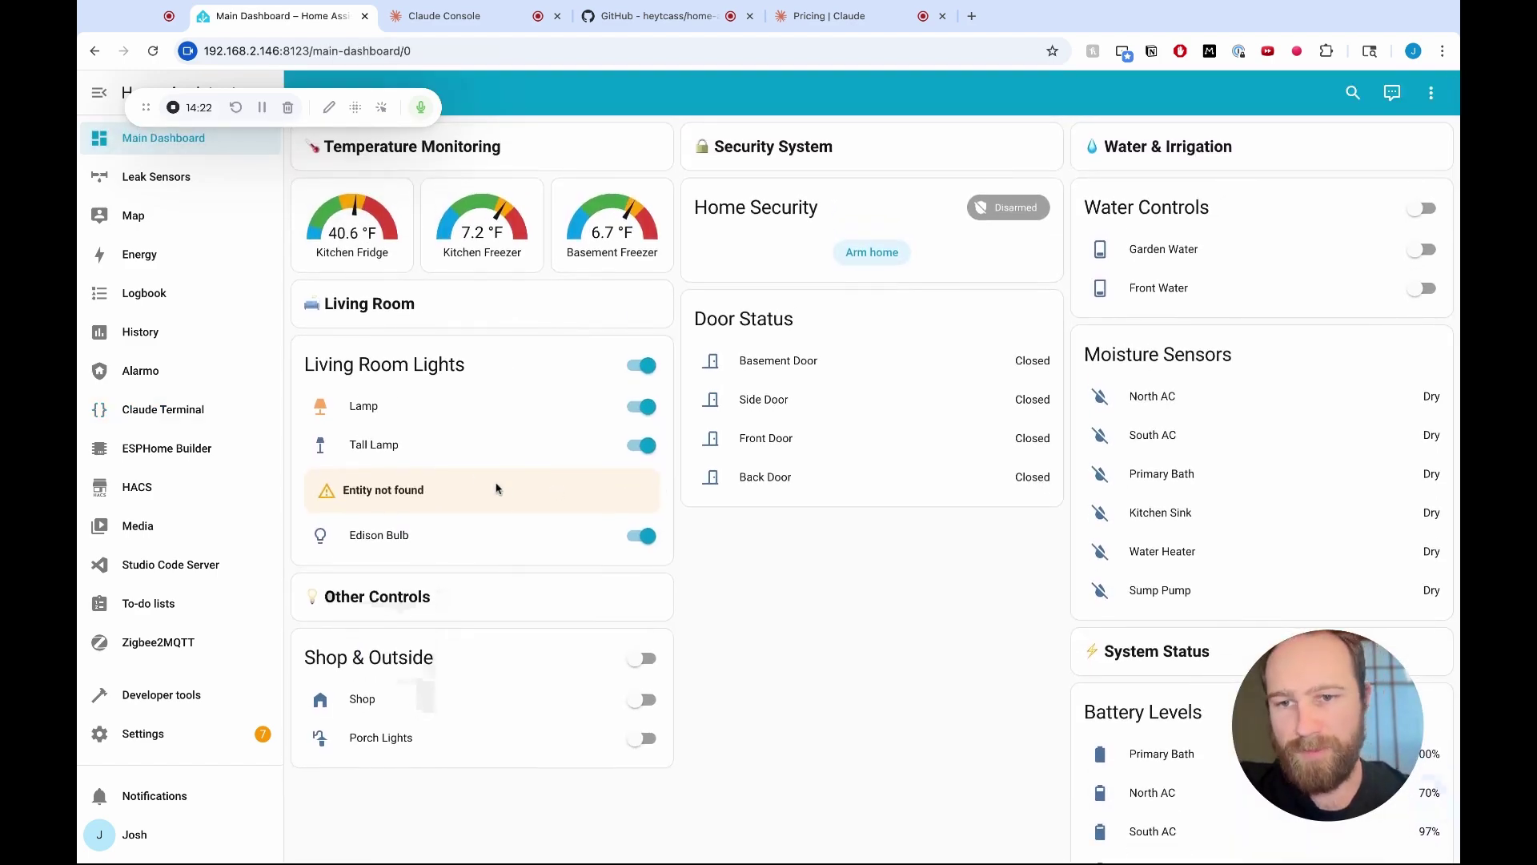
scroll(988, 456, down, 3)
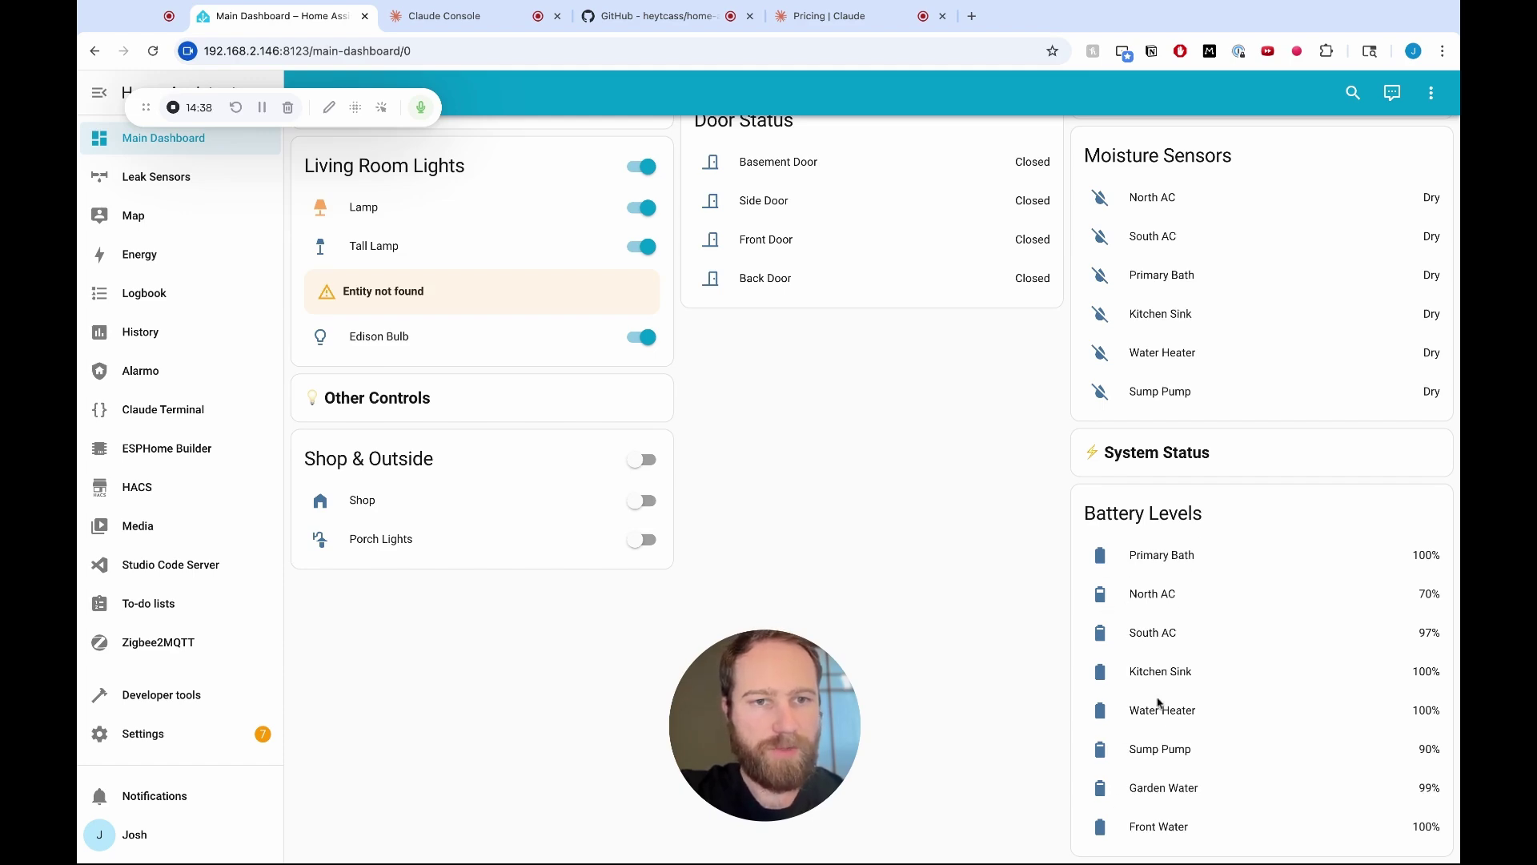
scroll(1093, 674, up, 3)
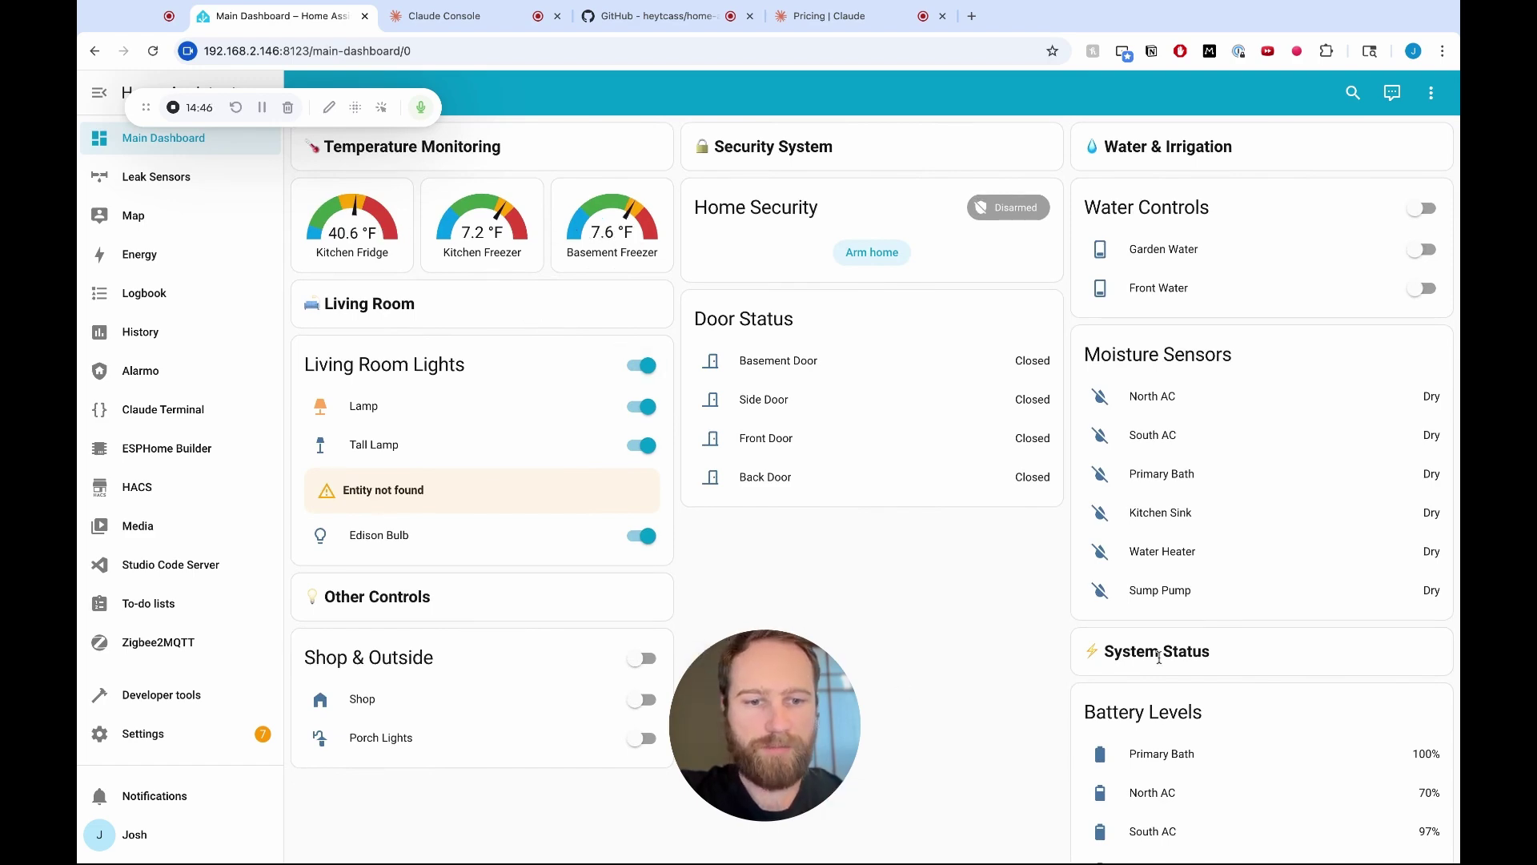
scroll(1159, 656, down, 3)
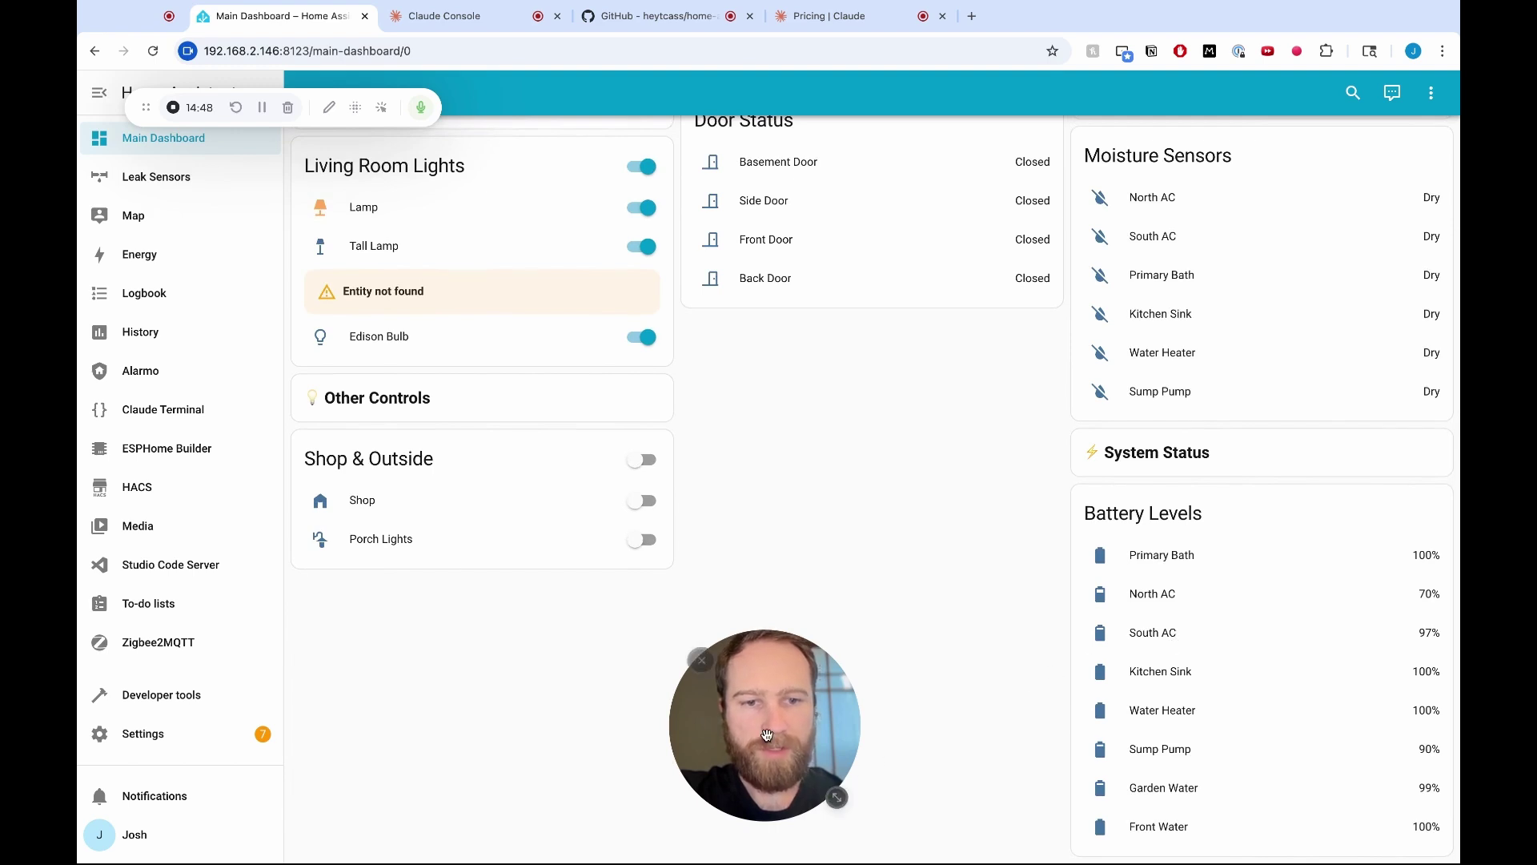
drag(766, 735, 1295, 737)
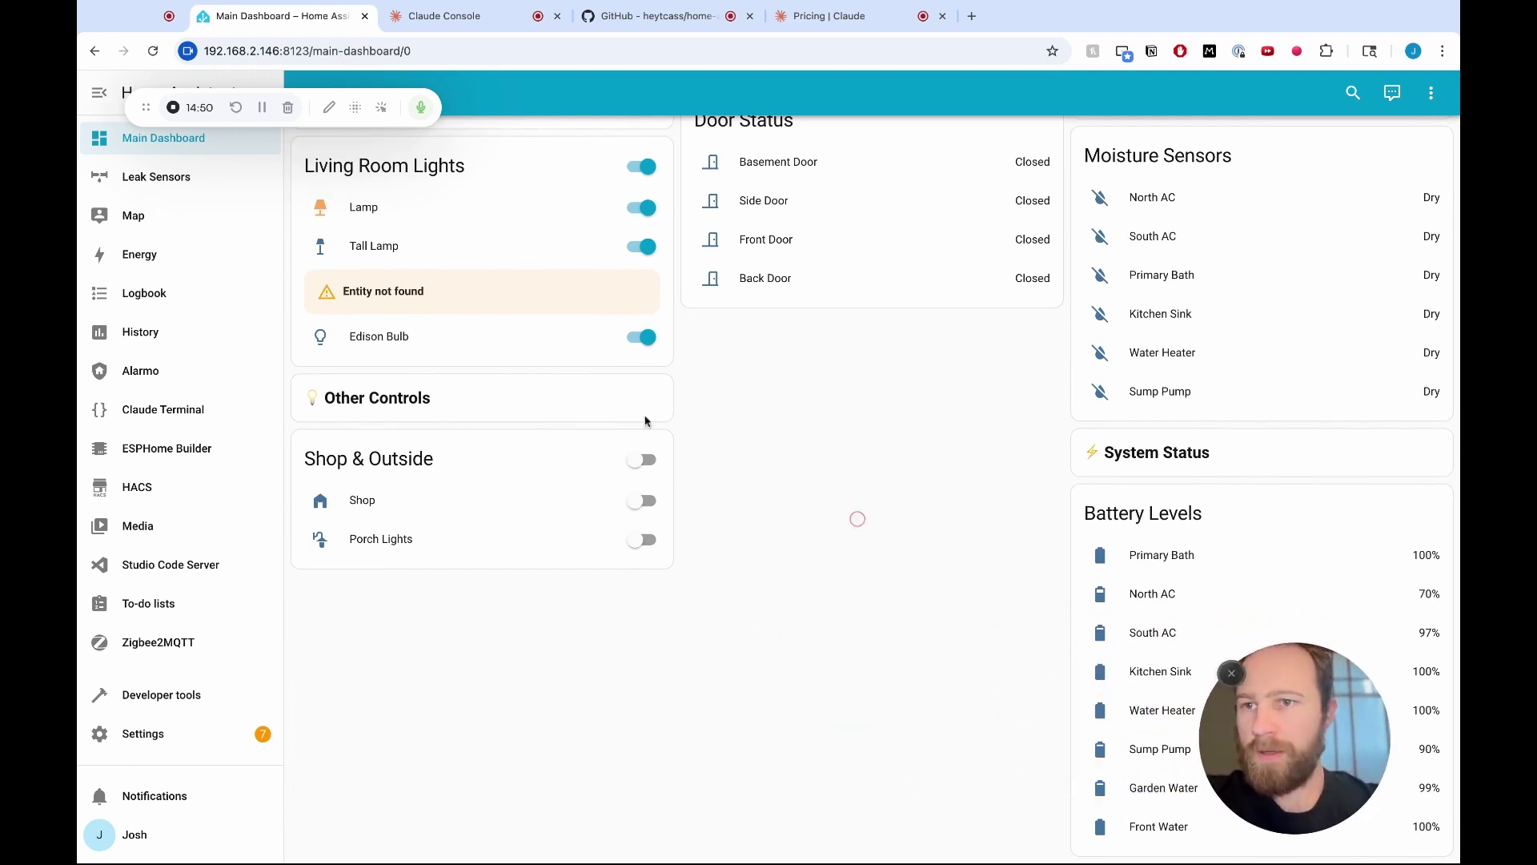
click(161, 409)
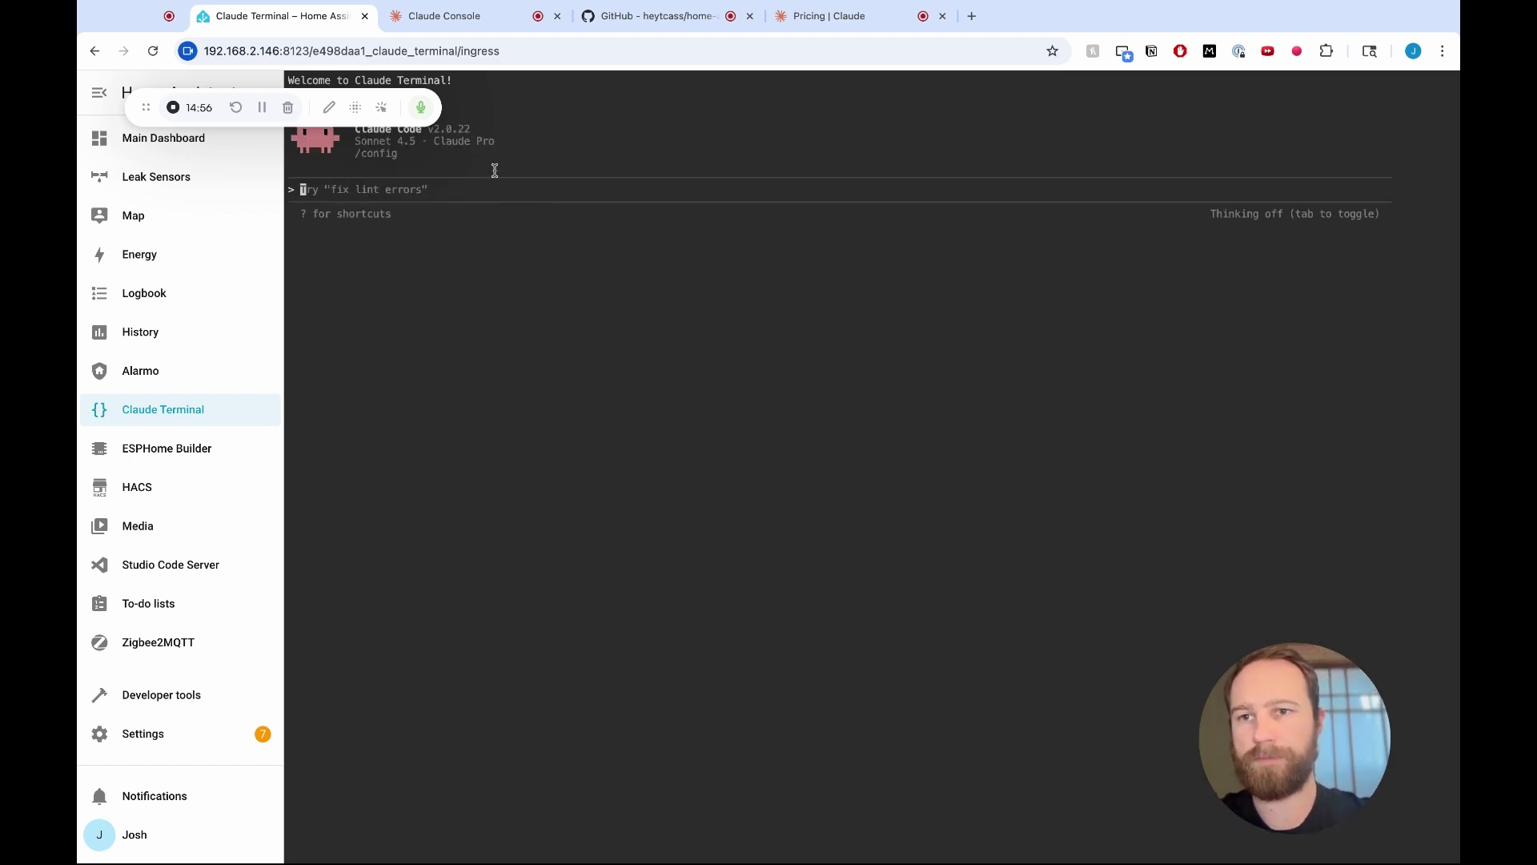
Ask Claude, in plan mode, to show kitchen/fridge/freezer temp sensors under battery levels.
text(I'd like for you to update my main dashboard so that my temp sensors (kitchen/f)
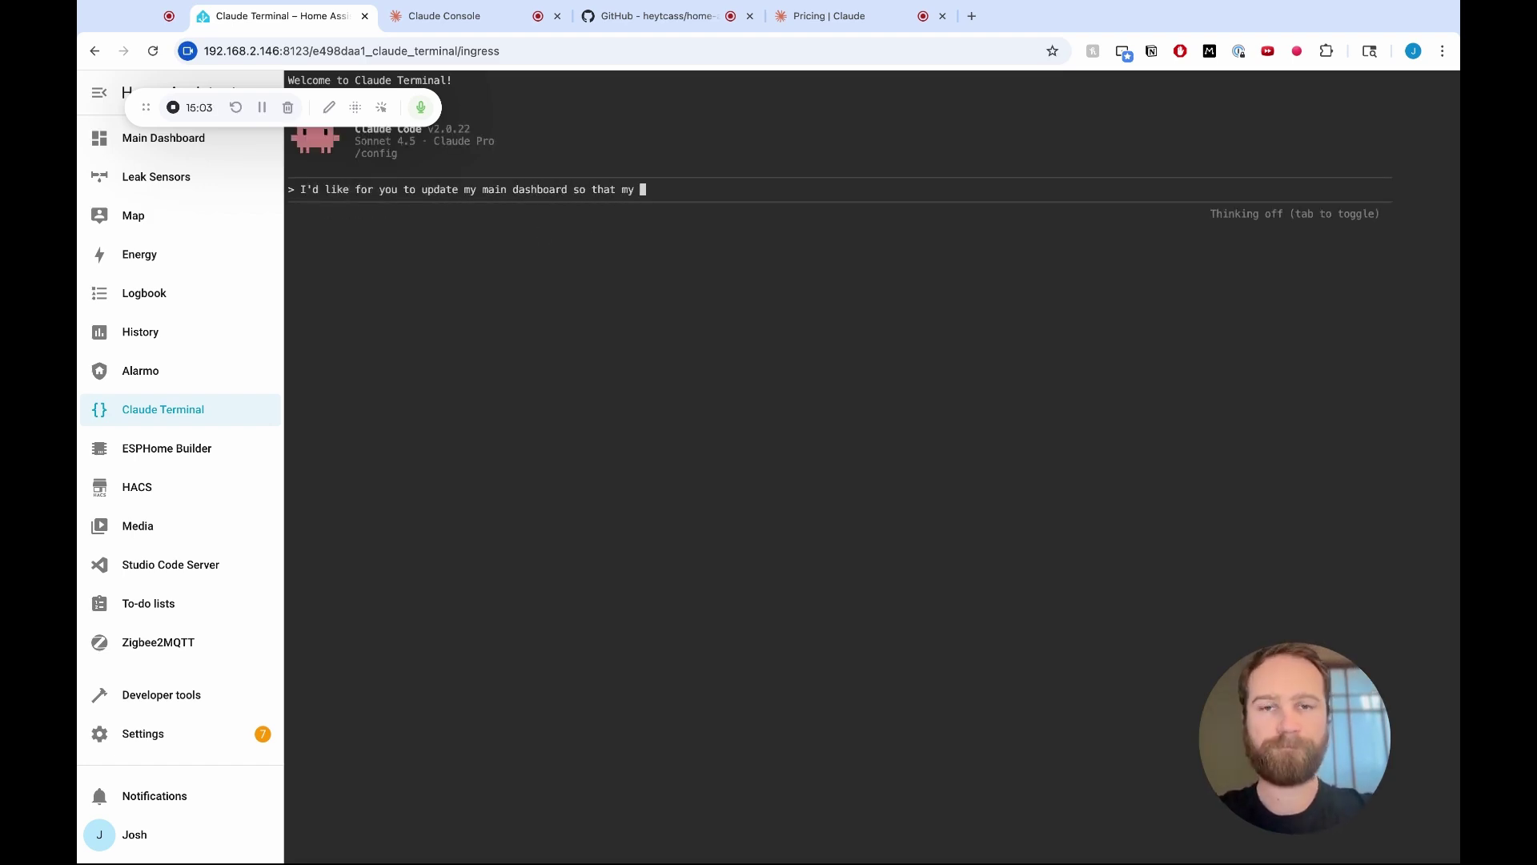
key(BackSpace)
key(BackSpace)
key(BackSpace)
key(BackSpace)
key(BackSpace)
key(BackSpace)
key(BackSpace)
key(BackSpace)
key(BackSpace)
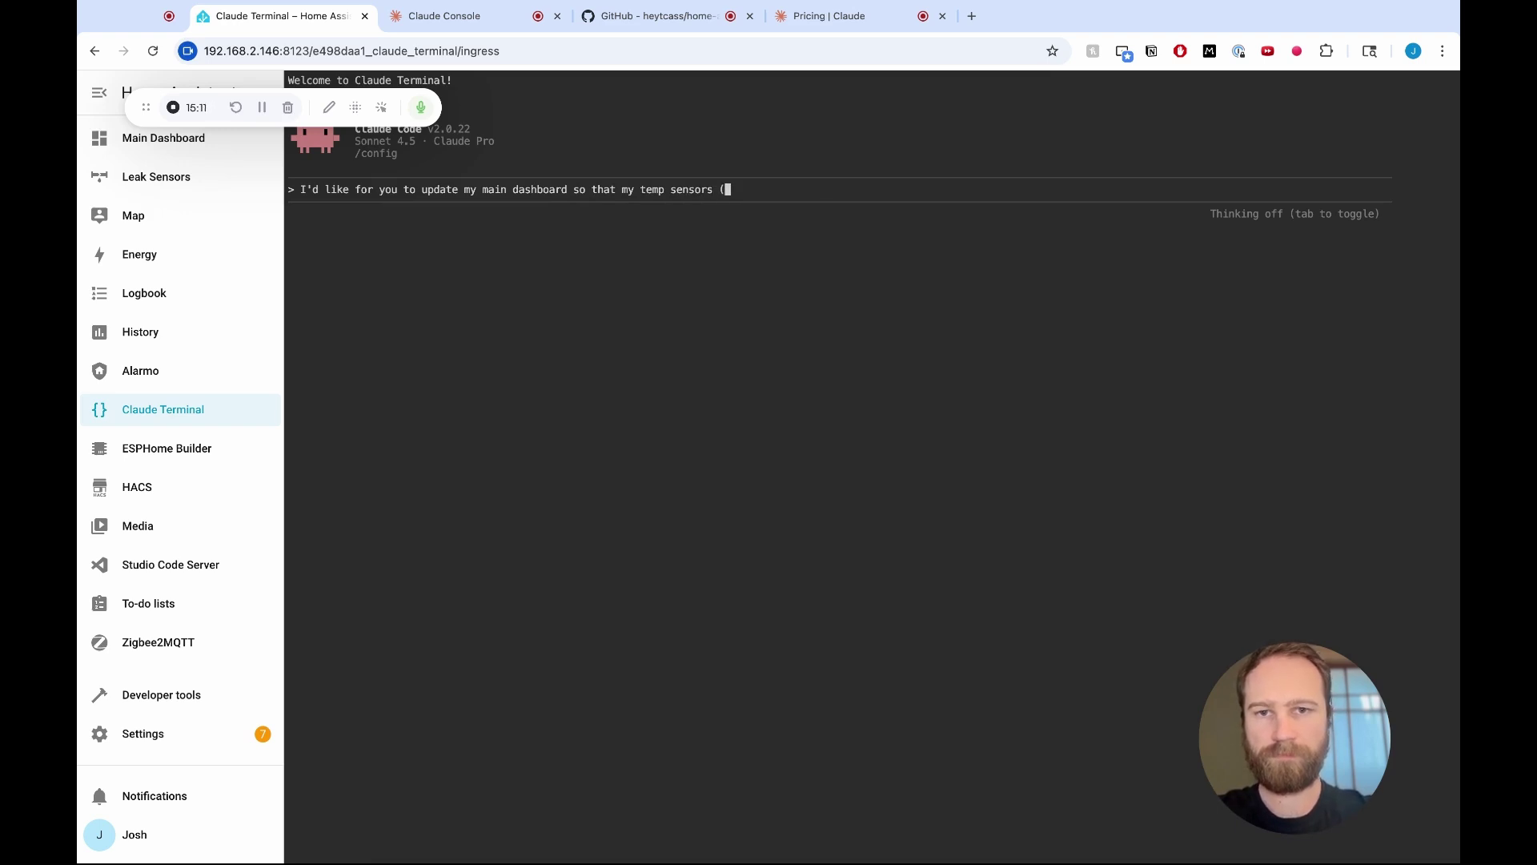
text(fridge/freezer) show up under battery levels)
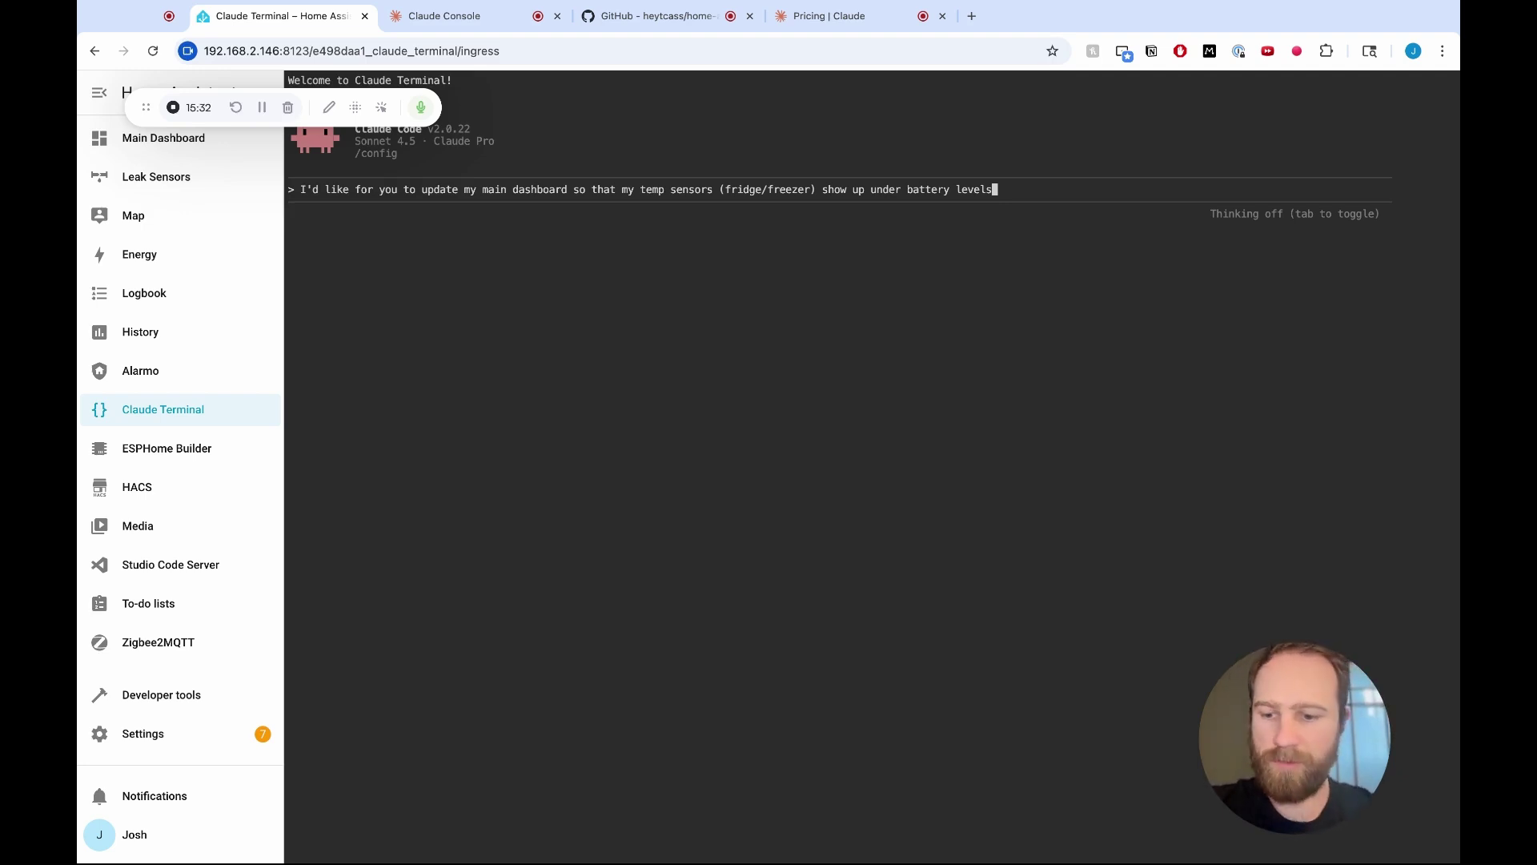
key(shift+Tab)
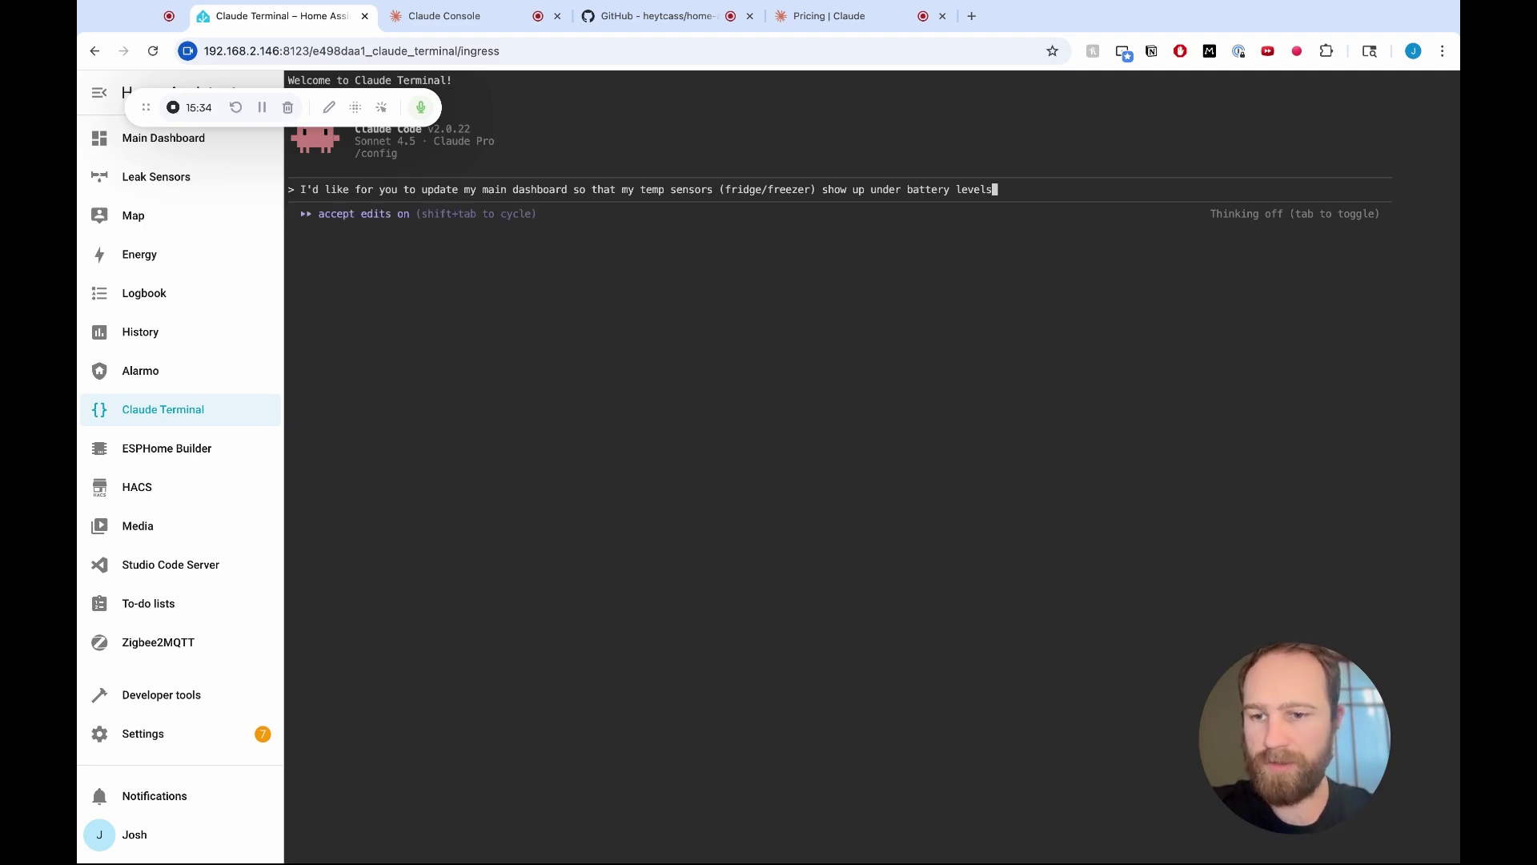
key(shift+Tab)
key(Return)
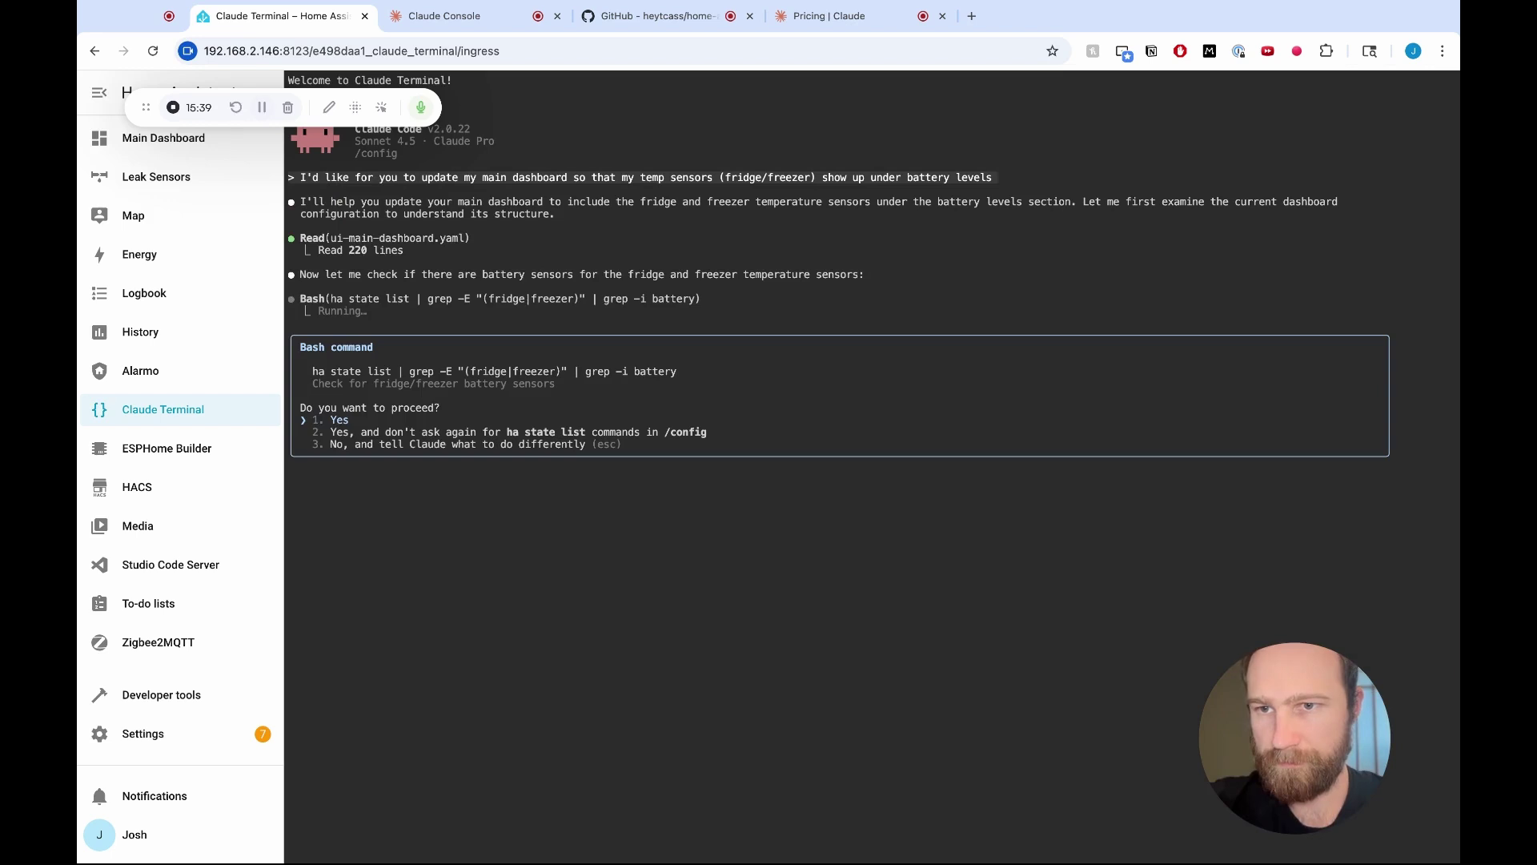
Let Claude Code run the ha state list command without asking again (option 2).
drag(354, 239, 699, 275)
drag(395, 274, 770, 274)
click(606, 303)
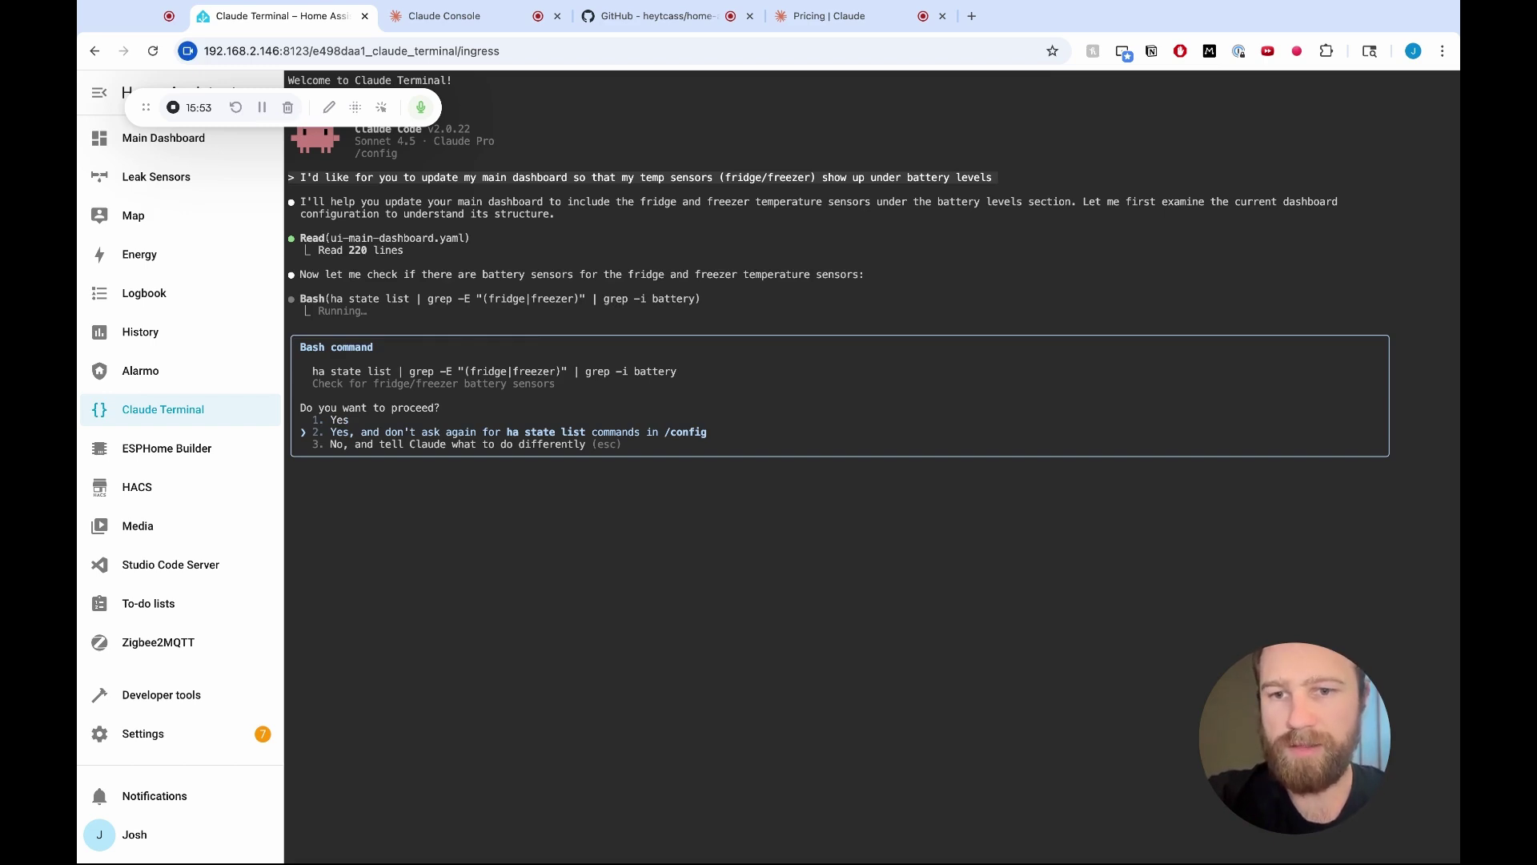
key(Return)
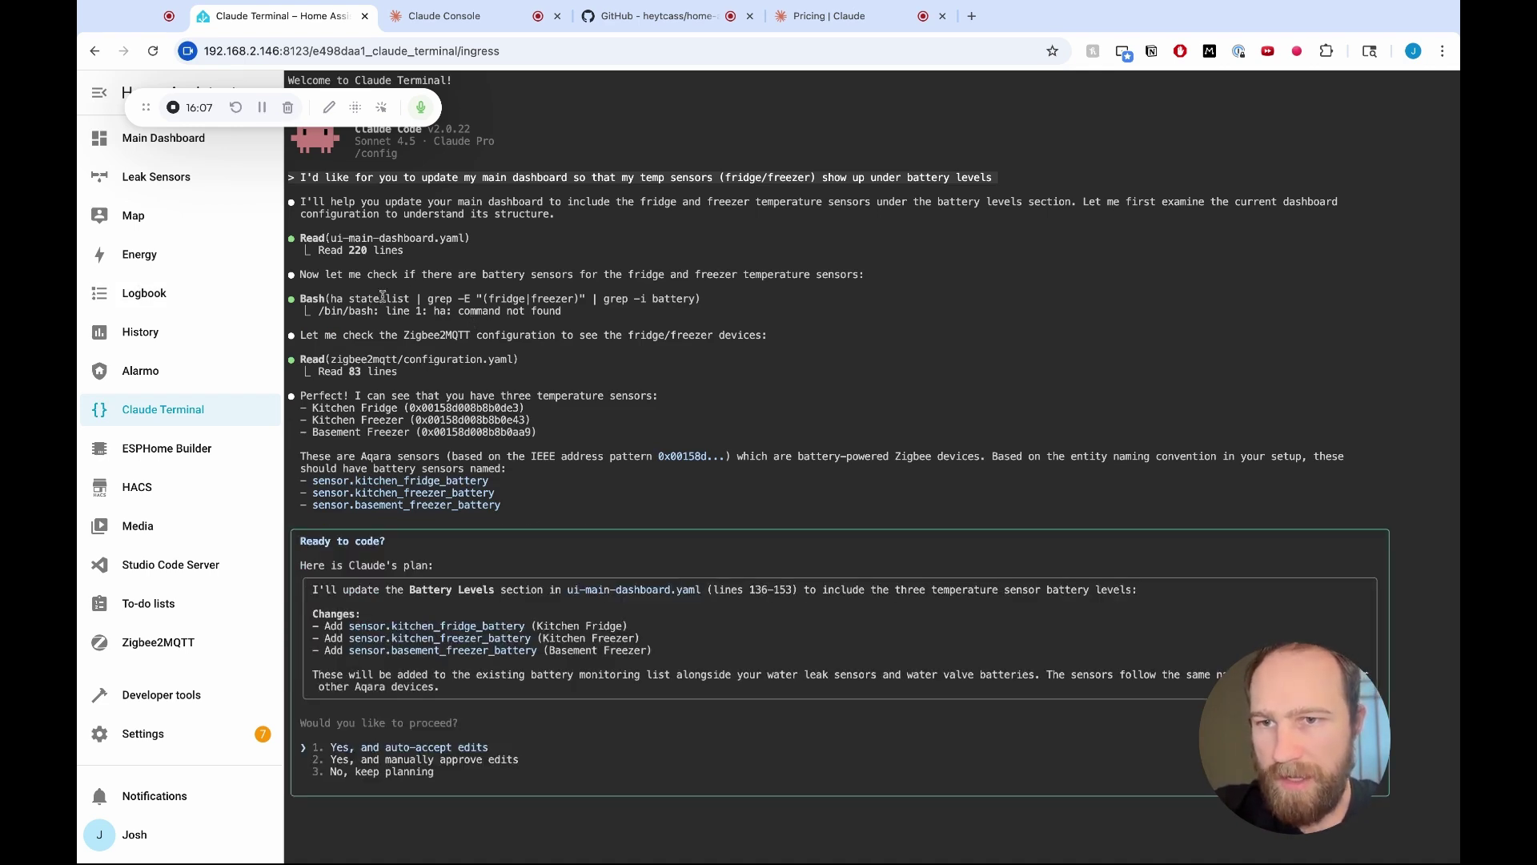
Review the battery-sensor plan, copy its key phrase, and approve it with 'Yes, and auto-accept edits'.
mouse_move(345, 311)
mouse_down()
mouse_move(529, 310)
mouse_move(331, 336)
mouse_up()
click(563, 311)
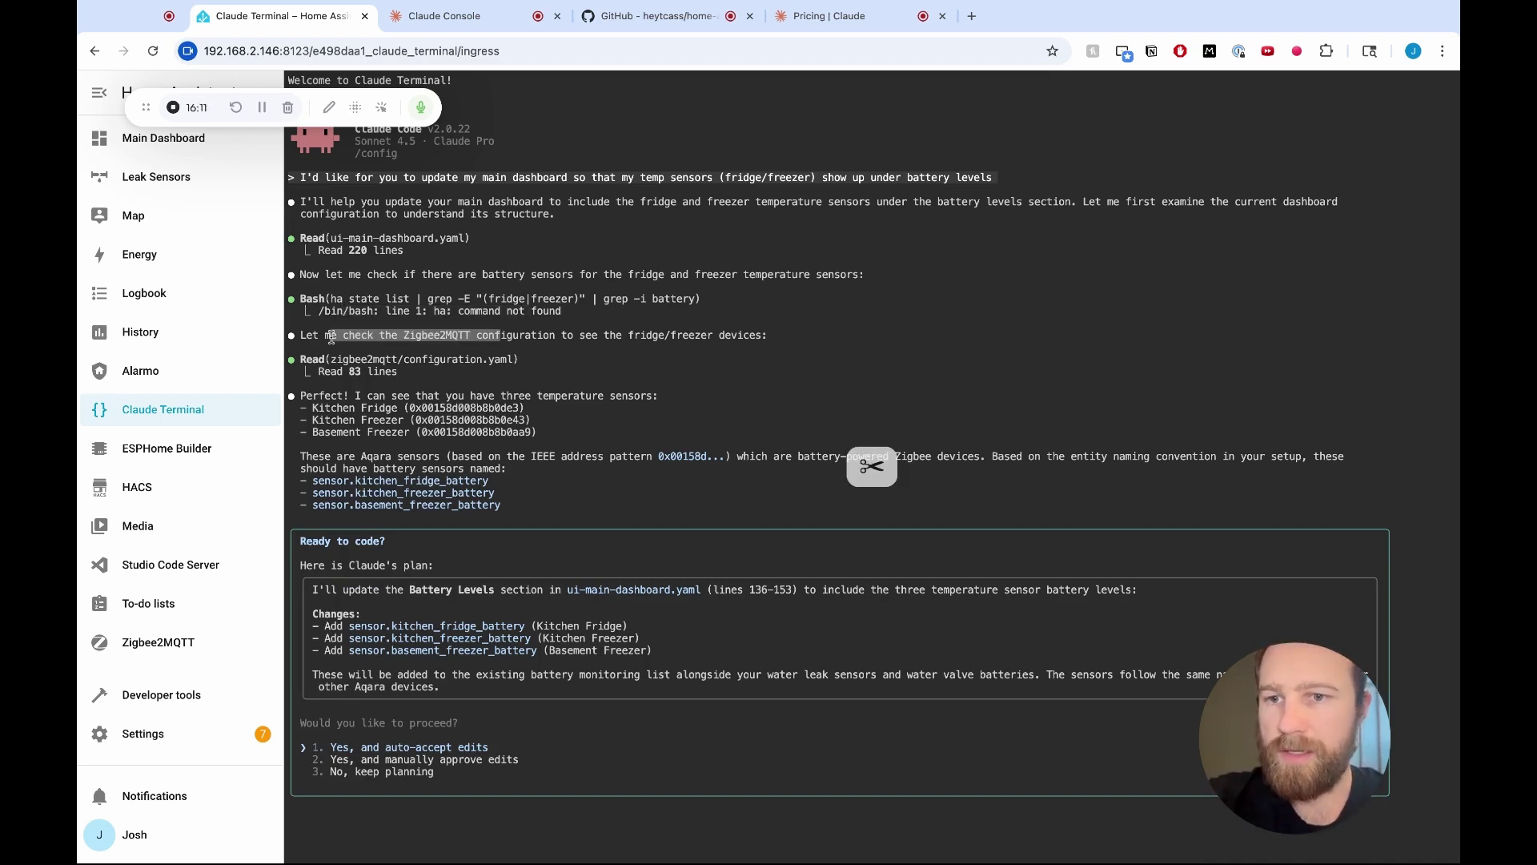
click(573, 338)
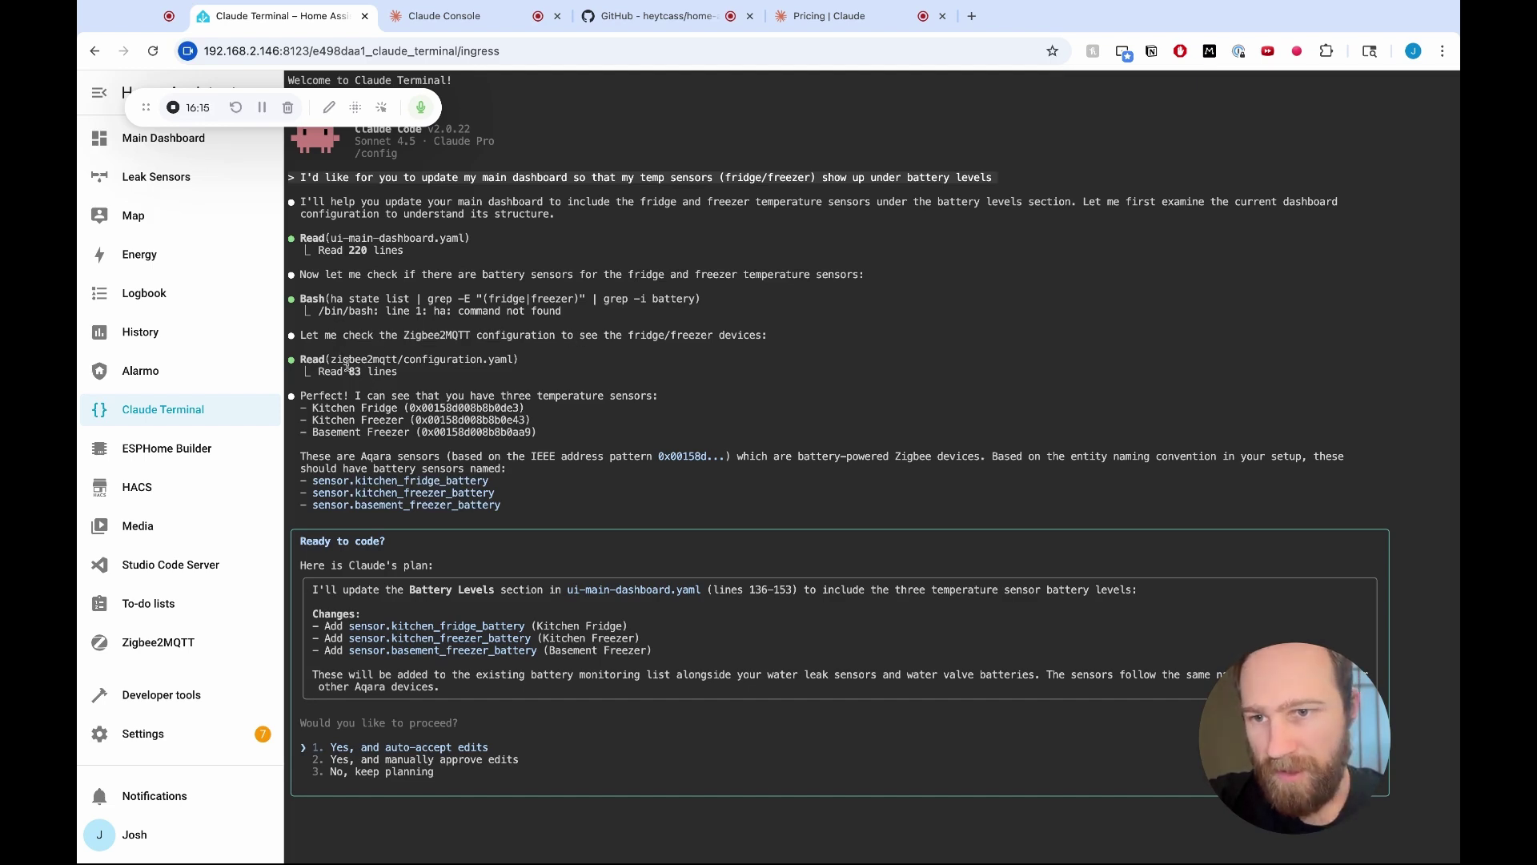
drag(371, 404, 849, 463)
click(466, 439)
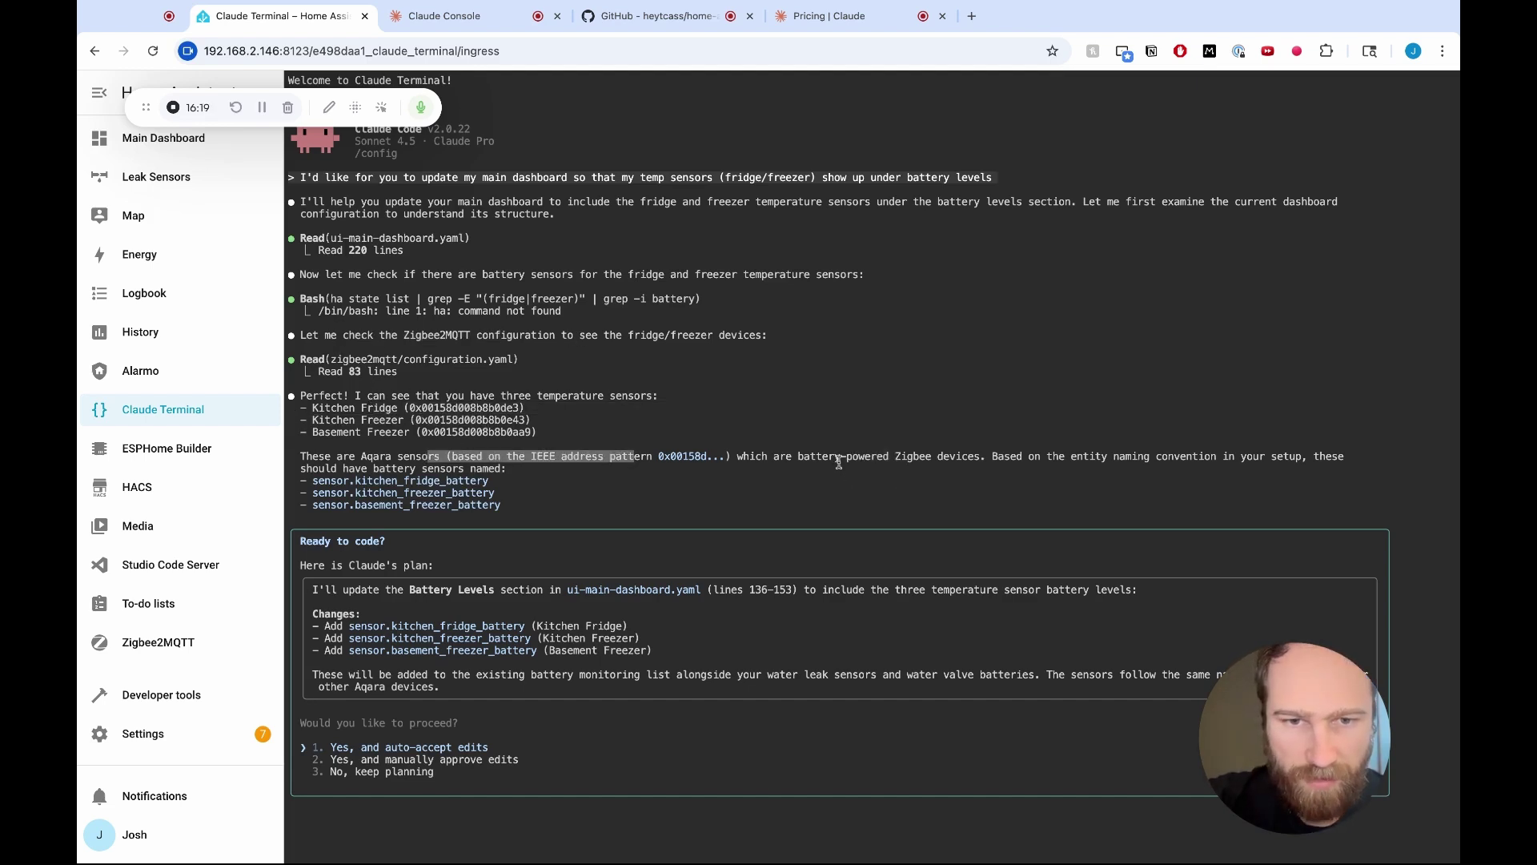
click(448, 599)
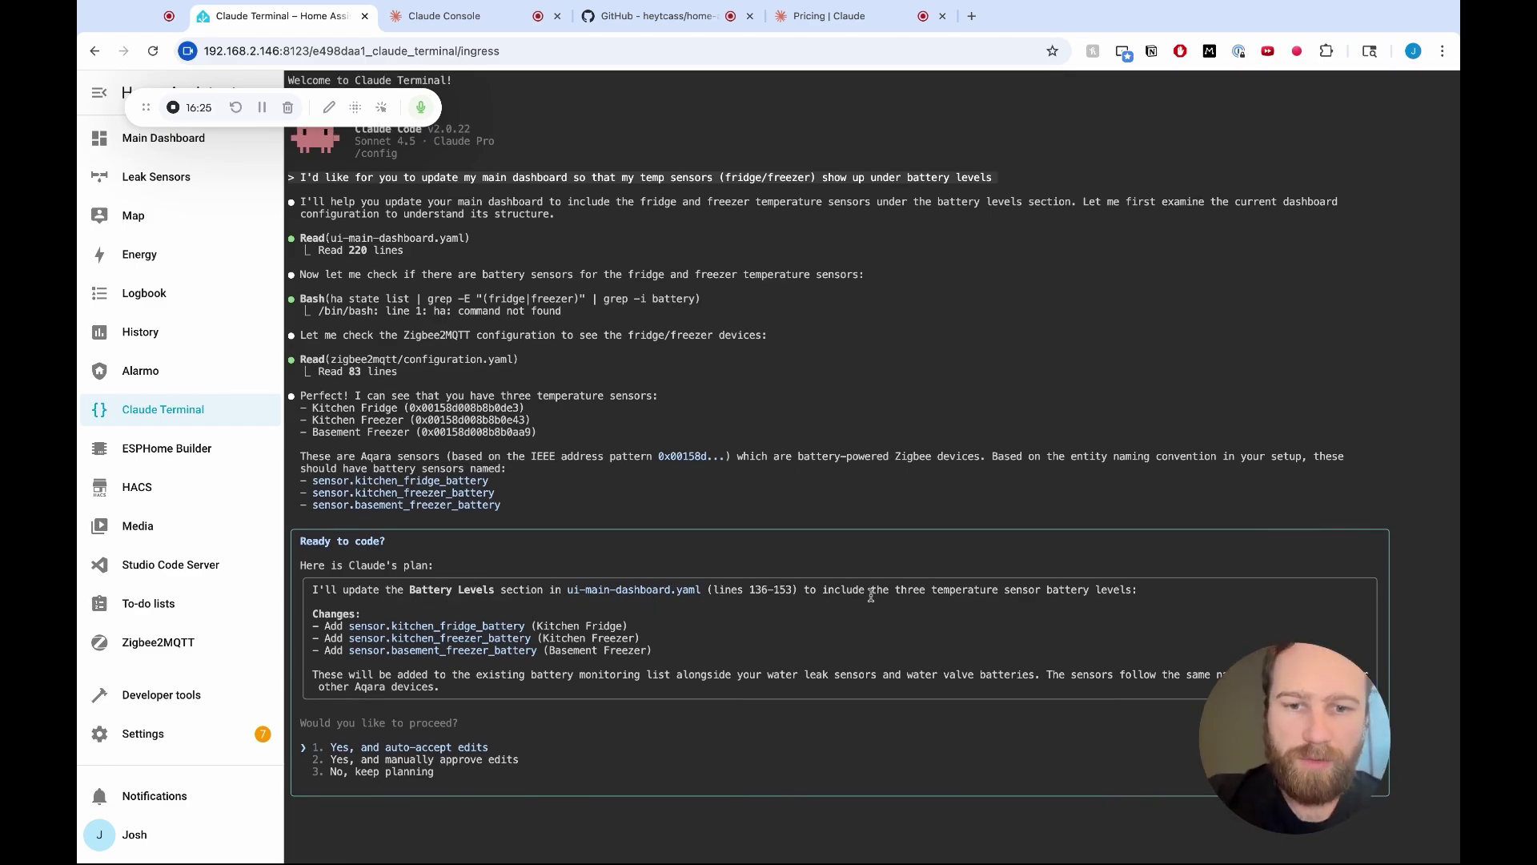
drag(895, 591, 1120, 591)
key(super+c)
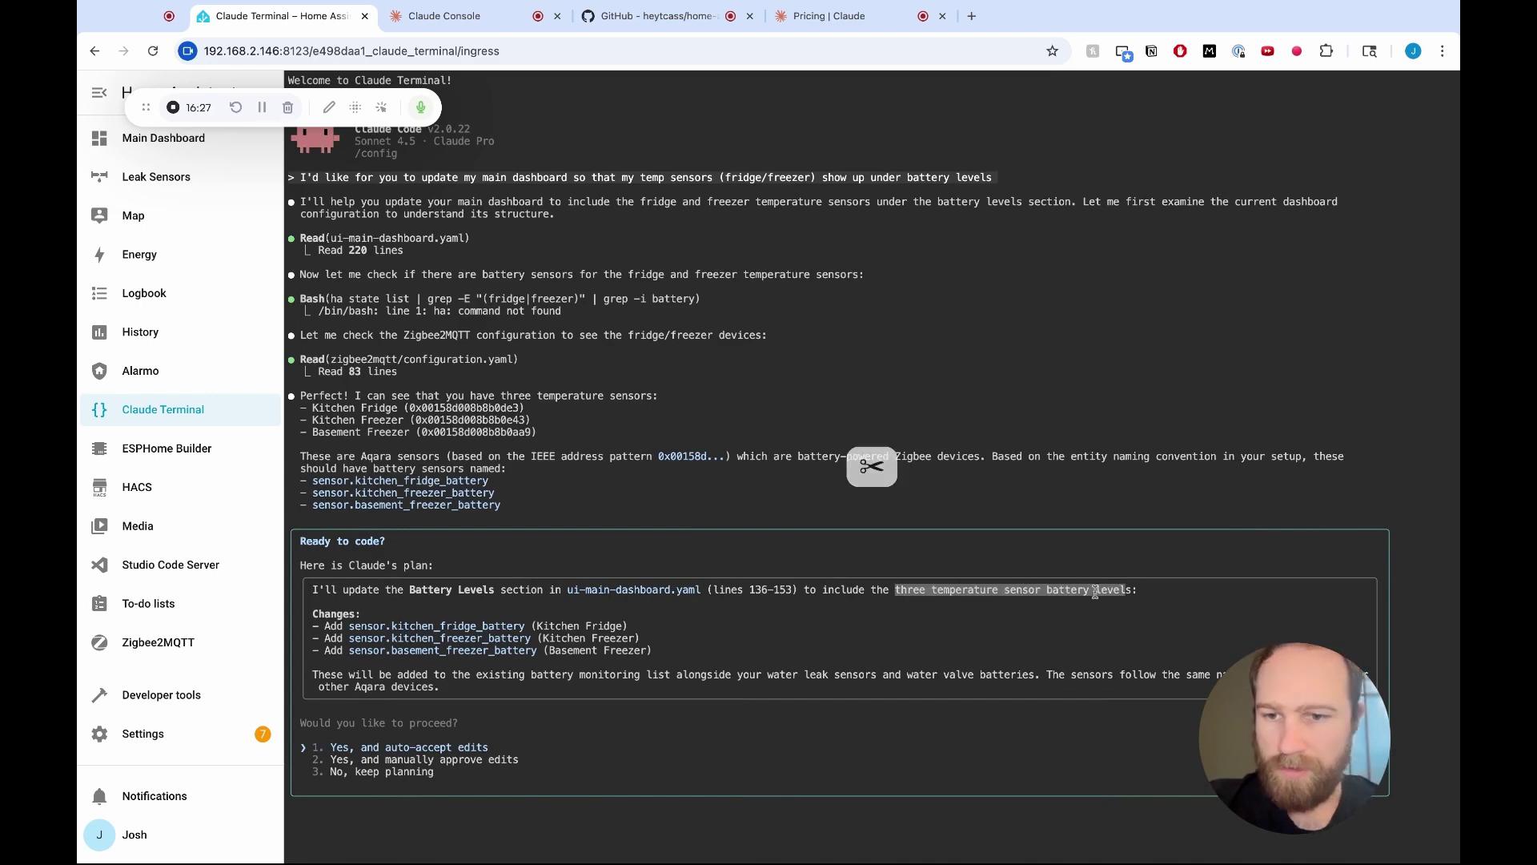
click(801, 605)
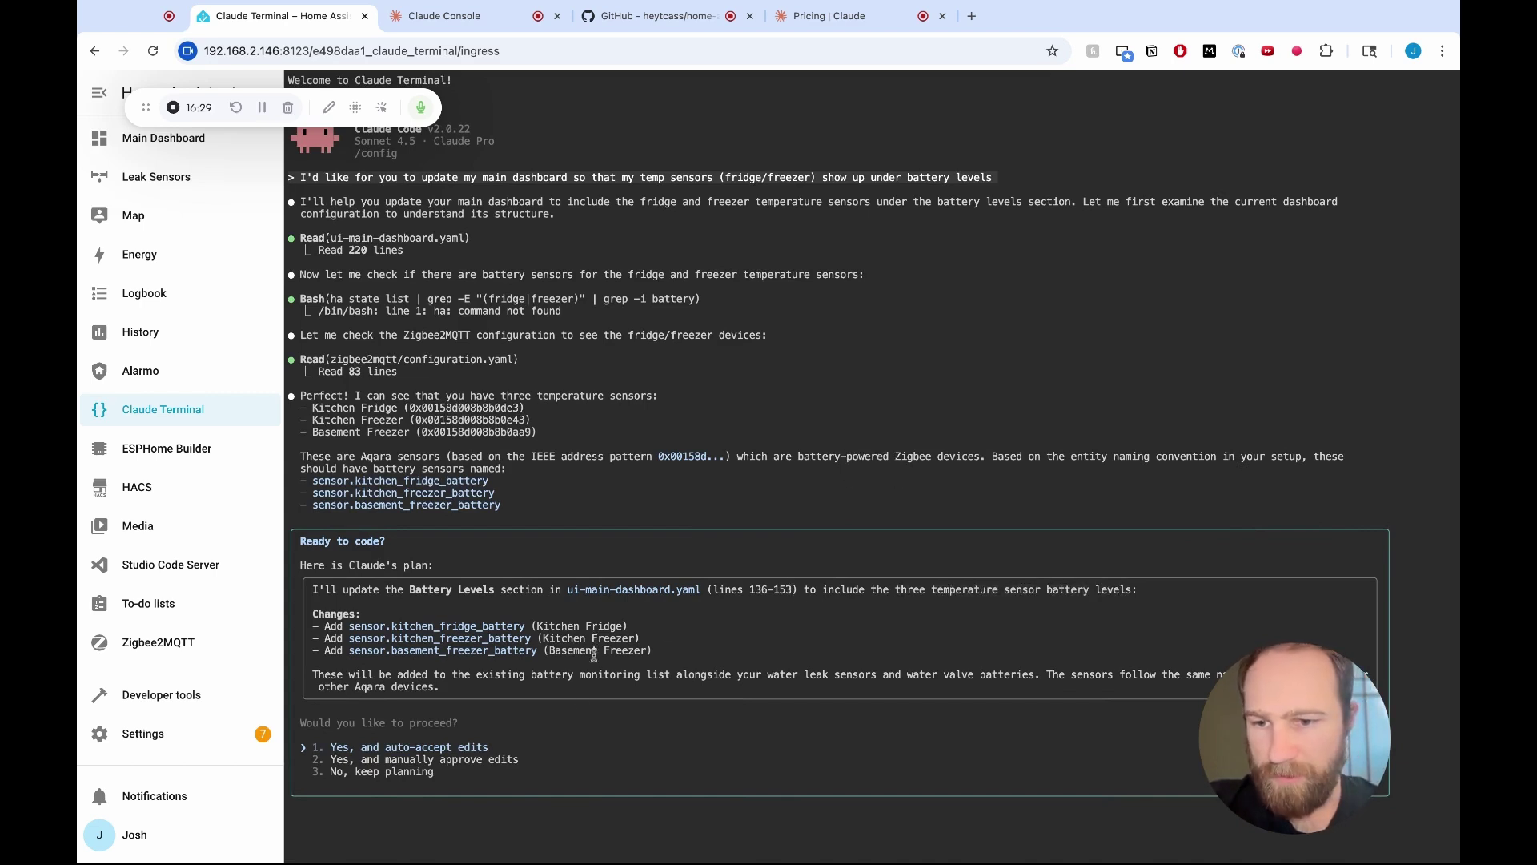
key(Return)
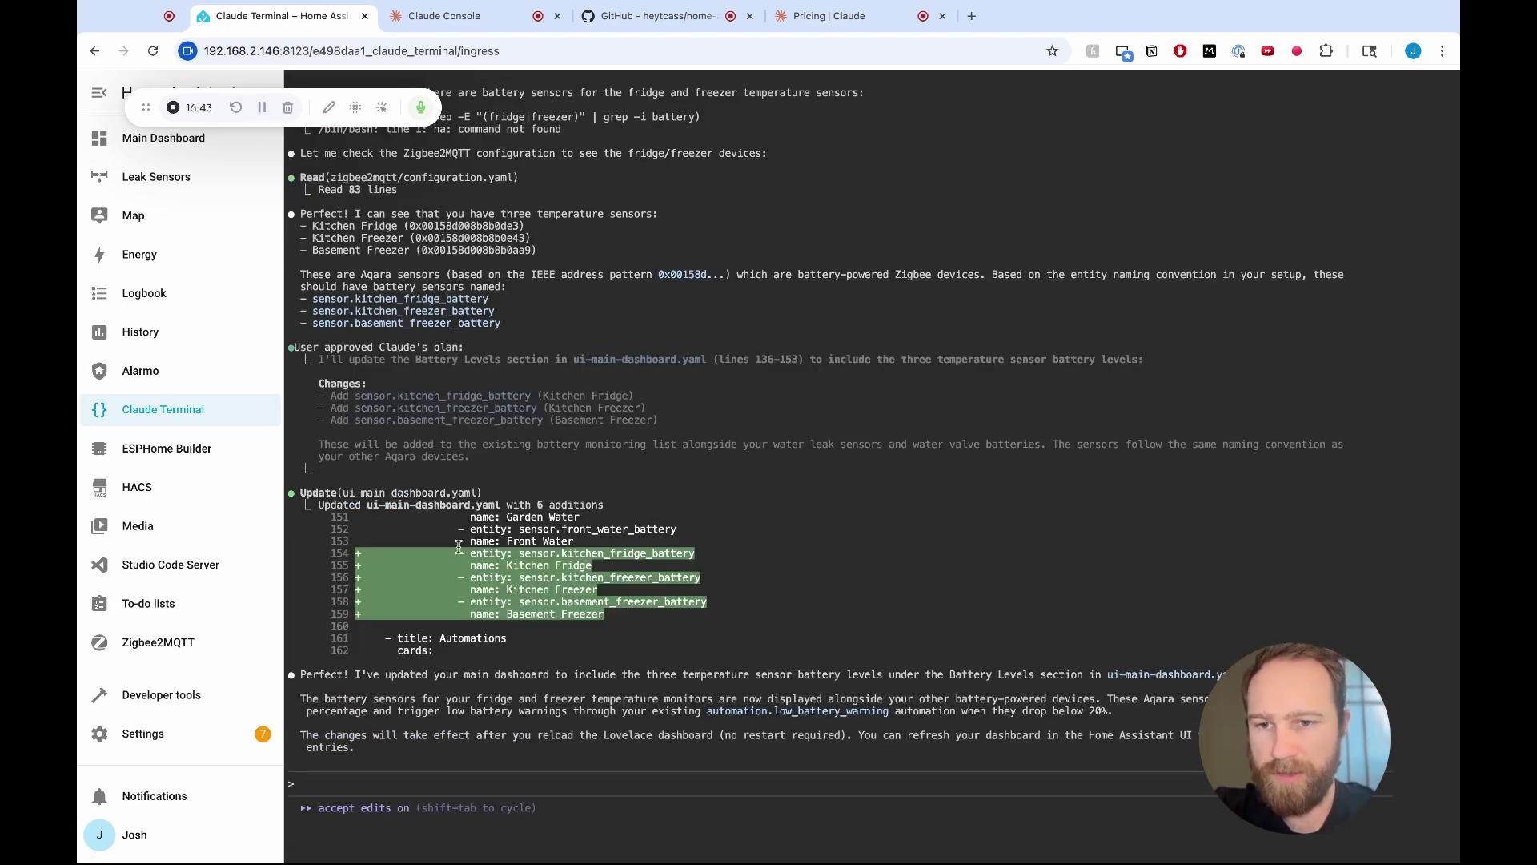
Review the six lines added to ui-main-dashboard.yaml for the fridge and freezer batteries.
drag(466, 556, 617, 618)
click(617, 618)
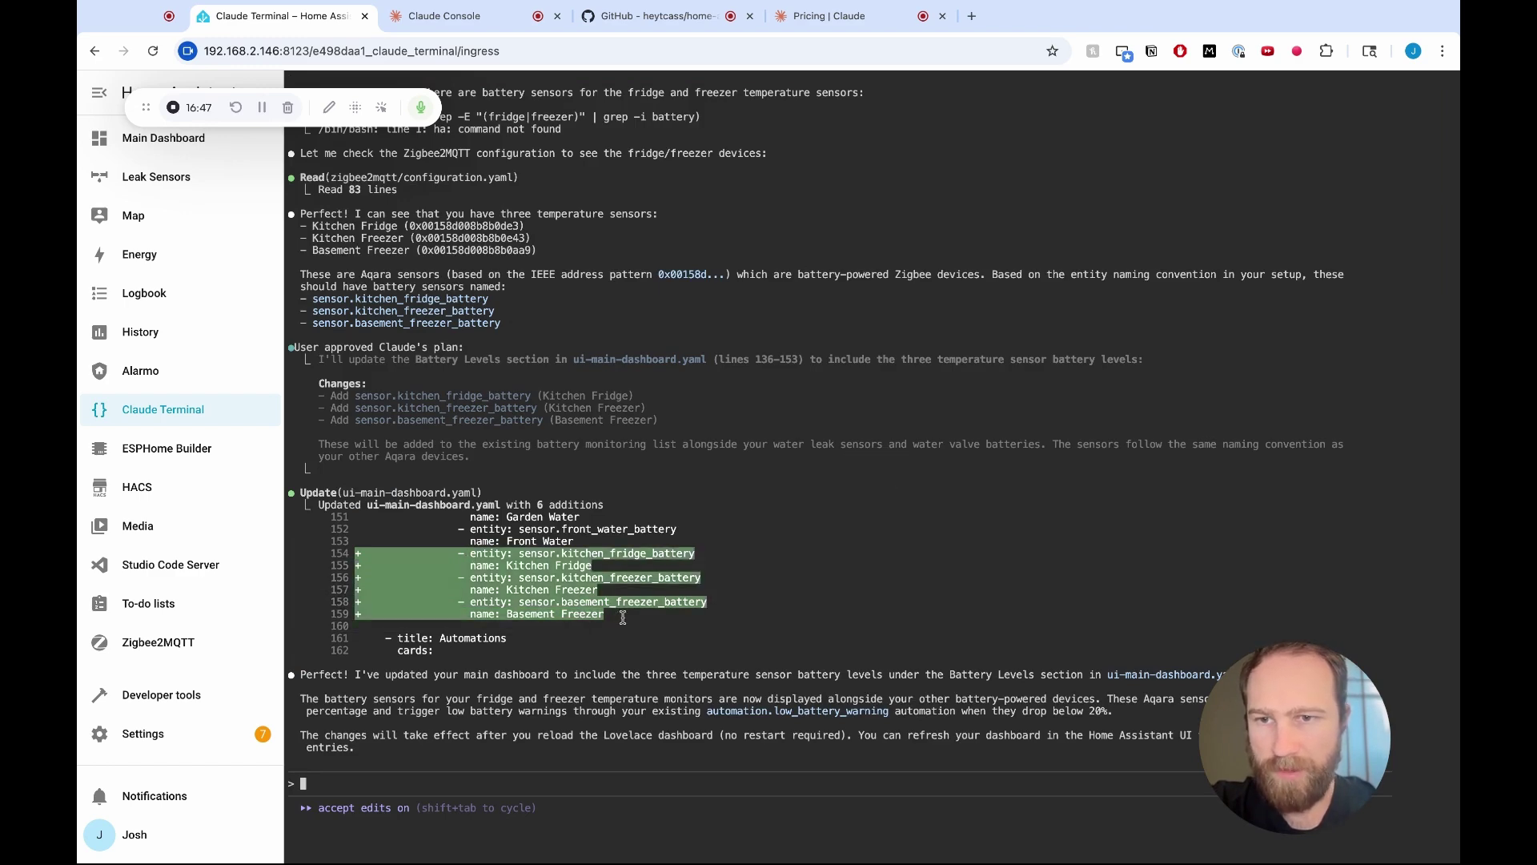
scroll(623, 618, up, 3)
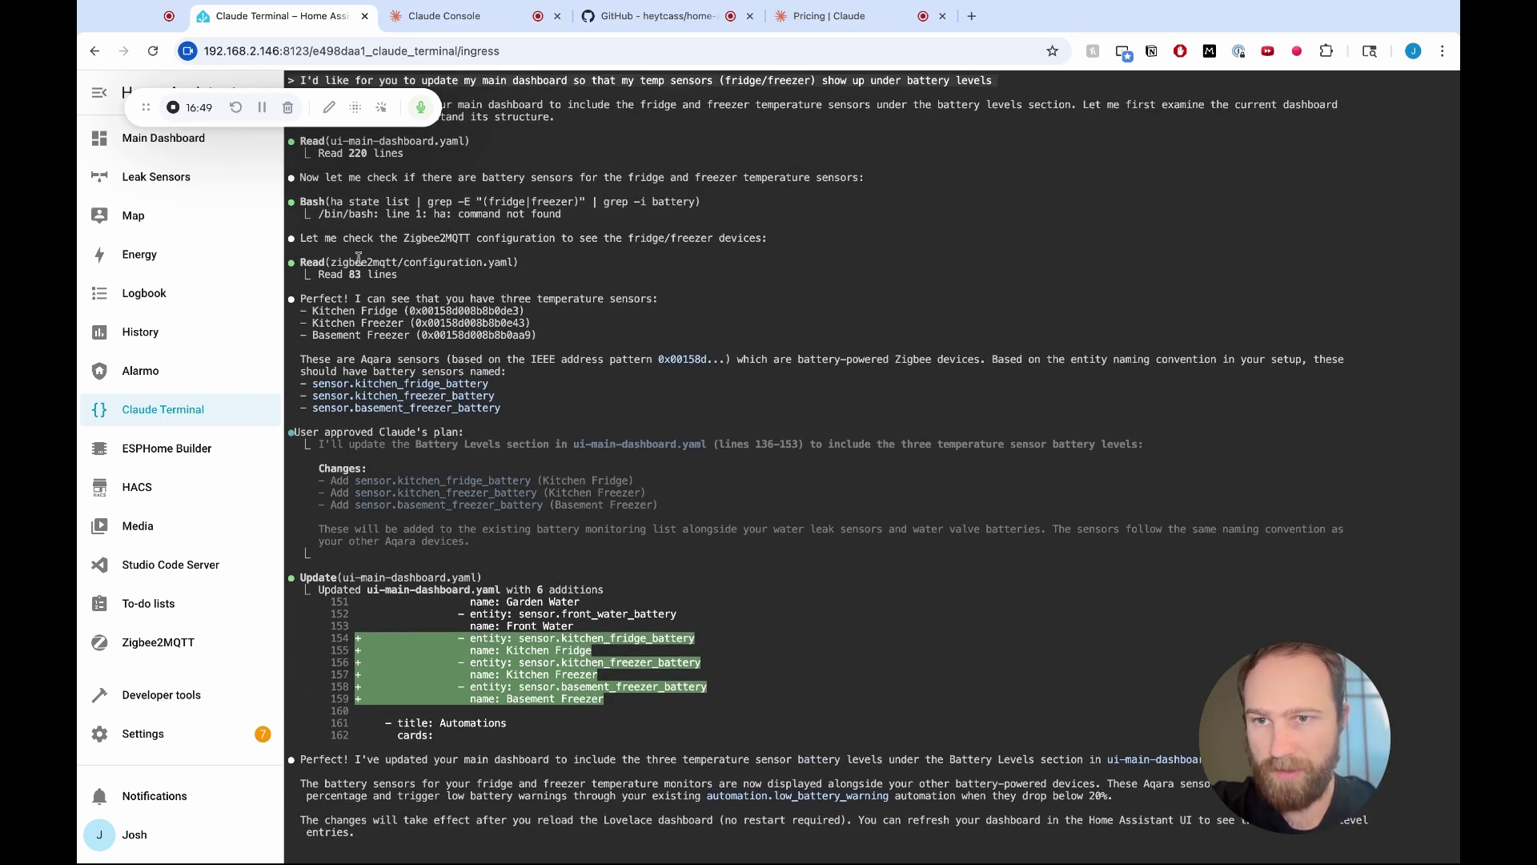
drag(359, 258, 459, 262)
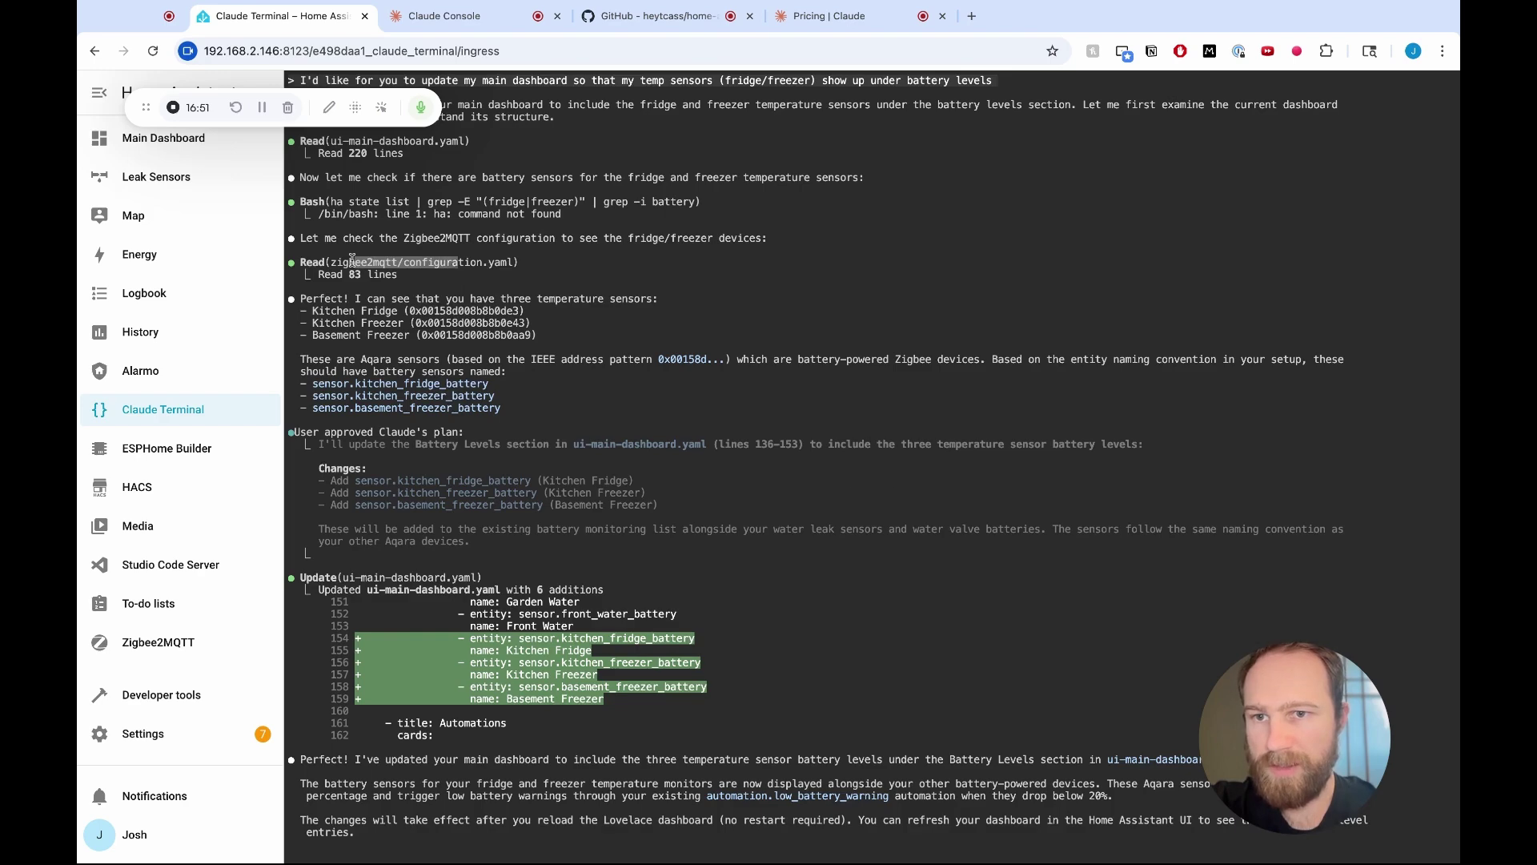
scroll(459, 657, down, 3)
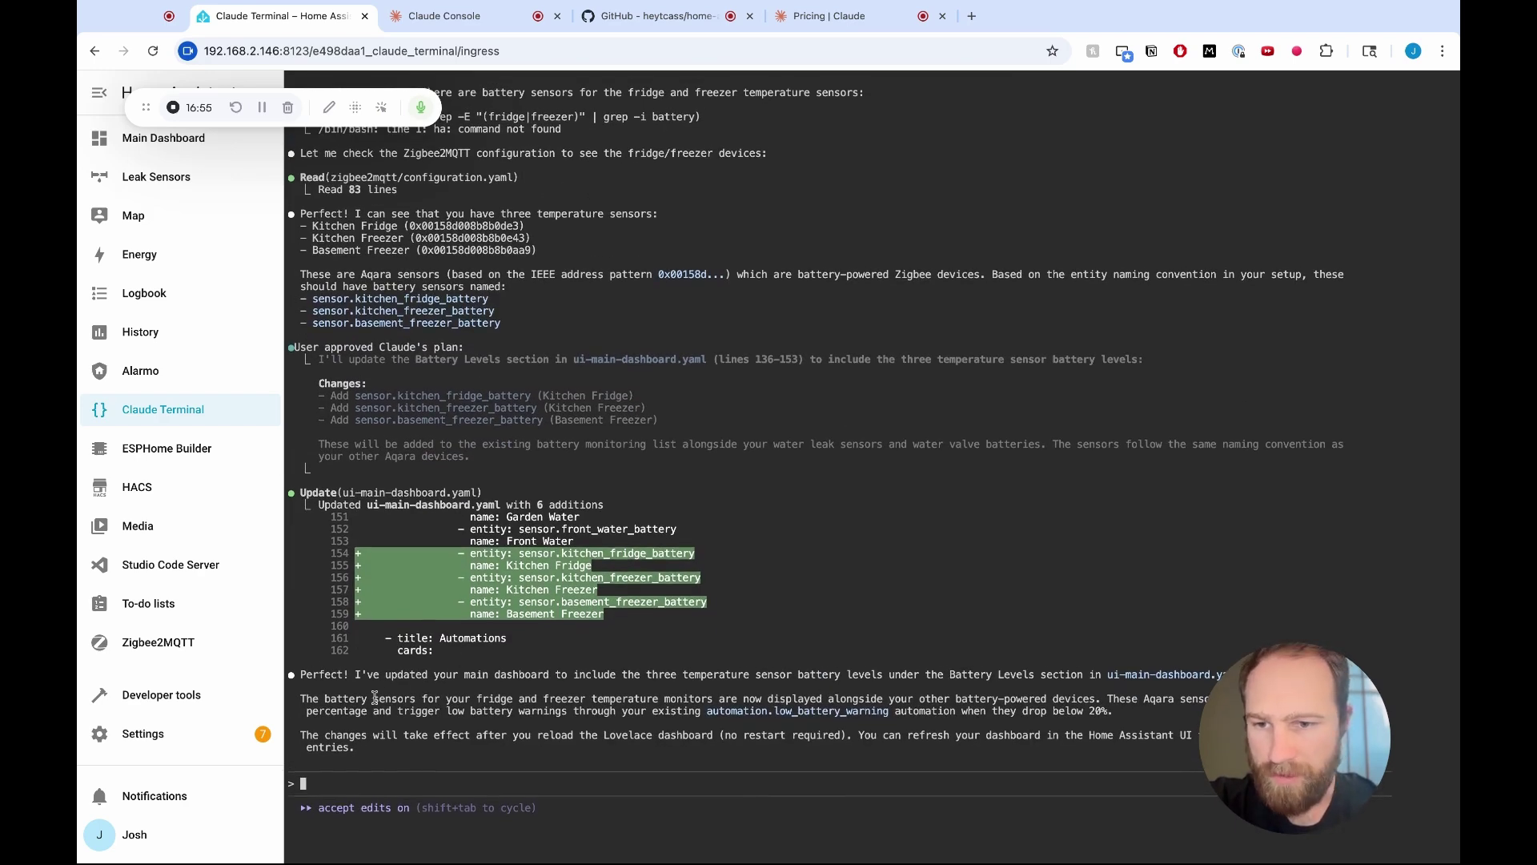
Read the summary about the automation.low_battery_warning automation and the Lovelace reload.
drag(369, 698, 579, 712)
click(1005, 703)
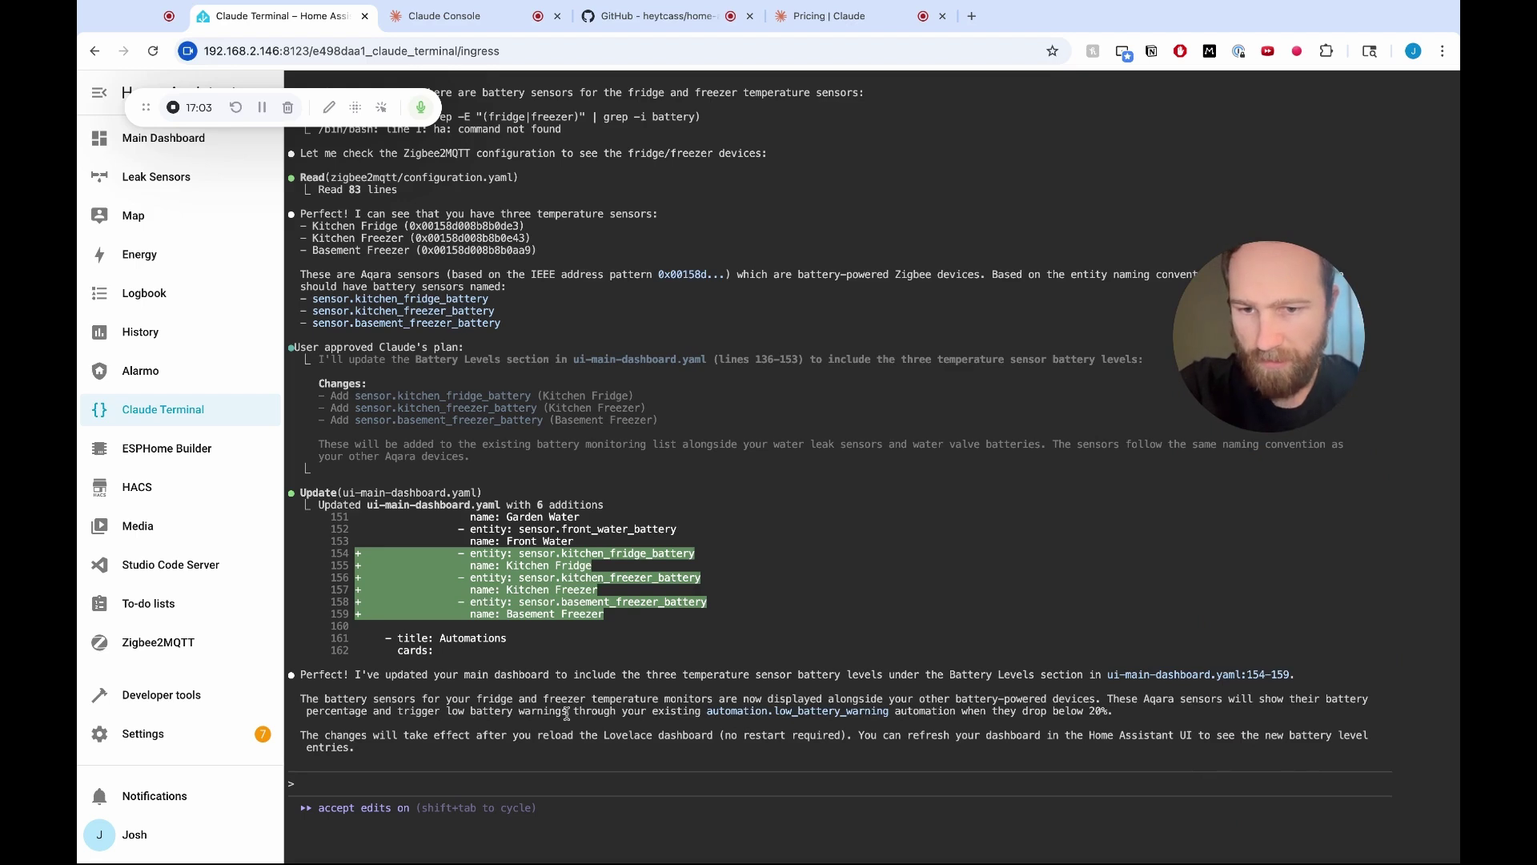
drag(743, 719, 846, 712)
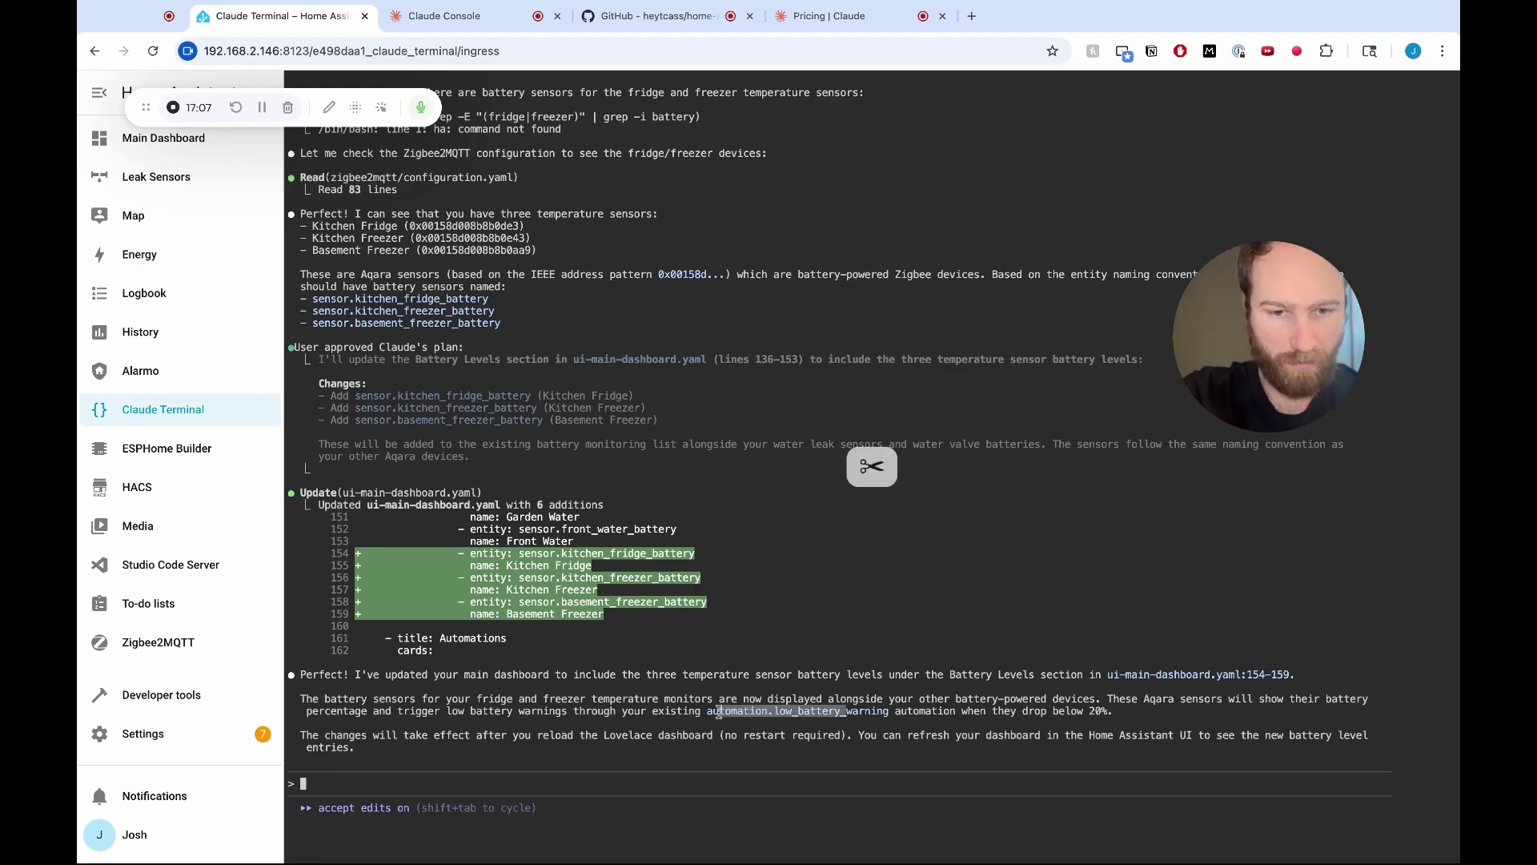
click(953, 711)
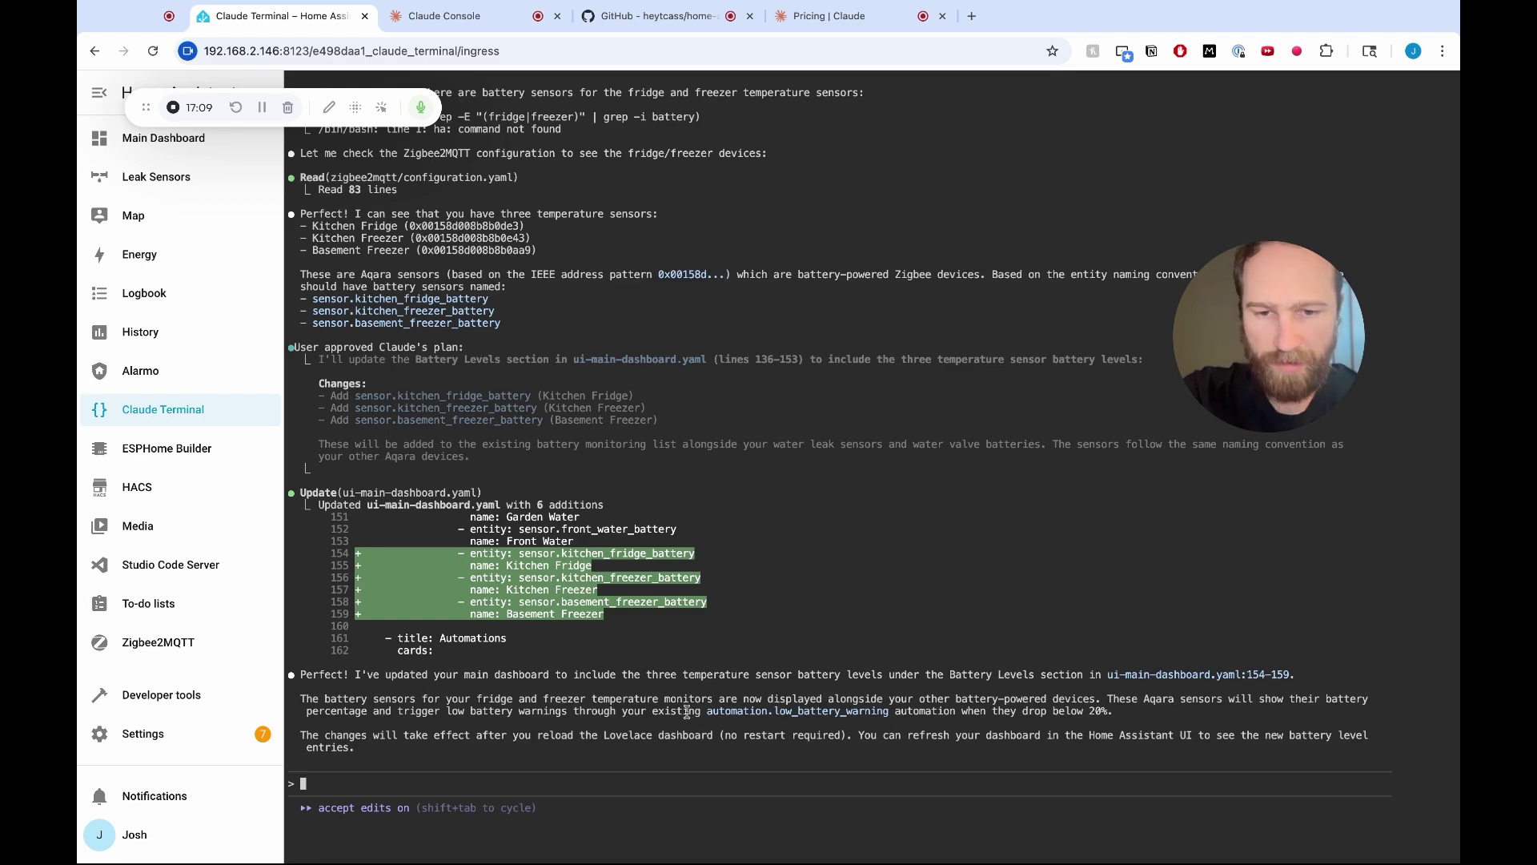
drag(689, 713, 905, 712)
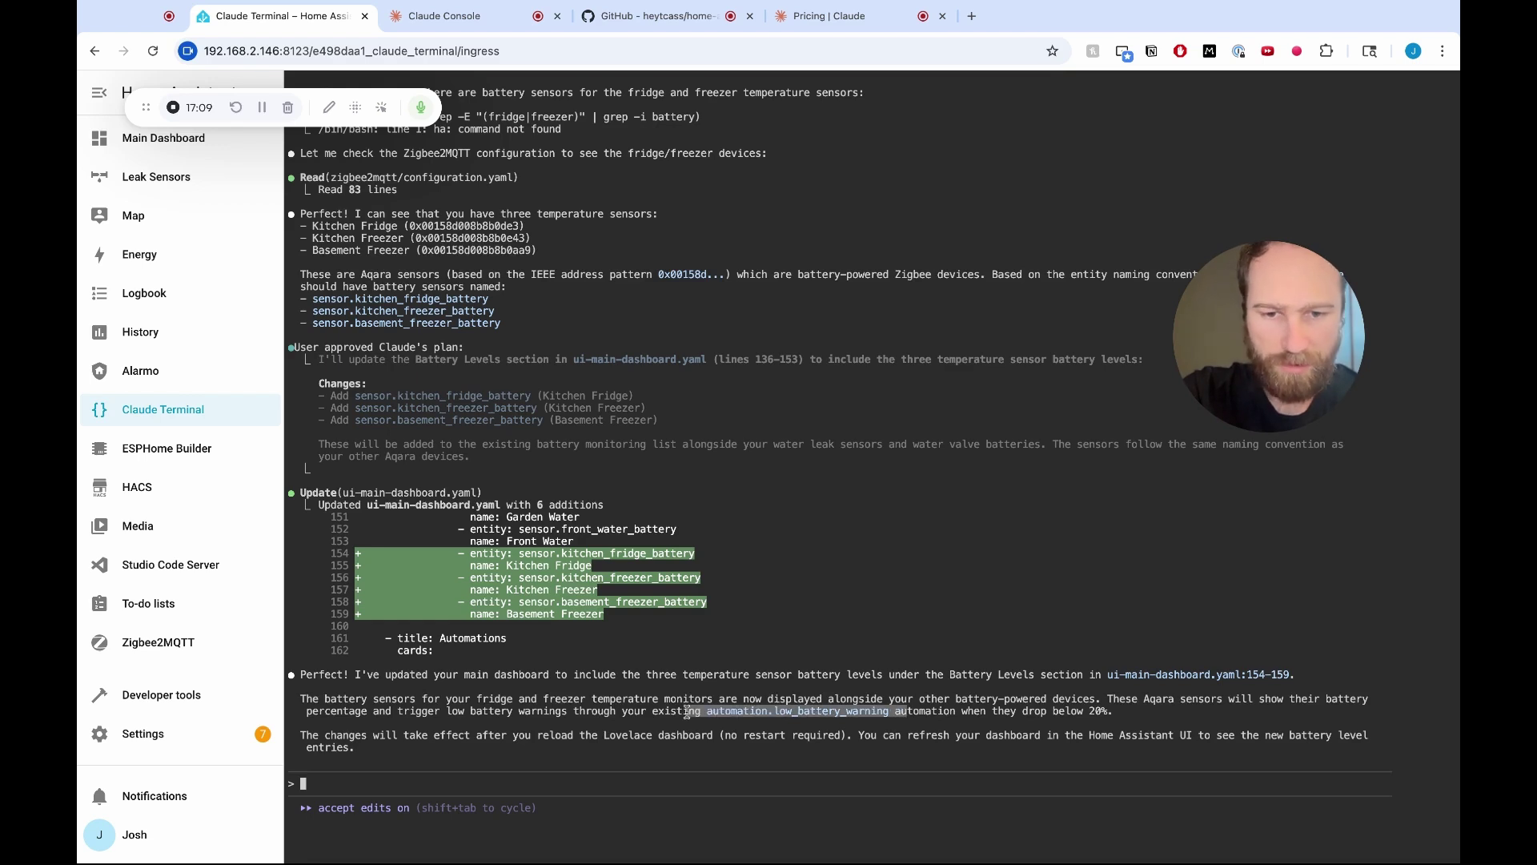
click(431, 711)
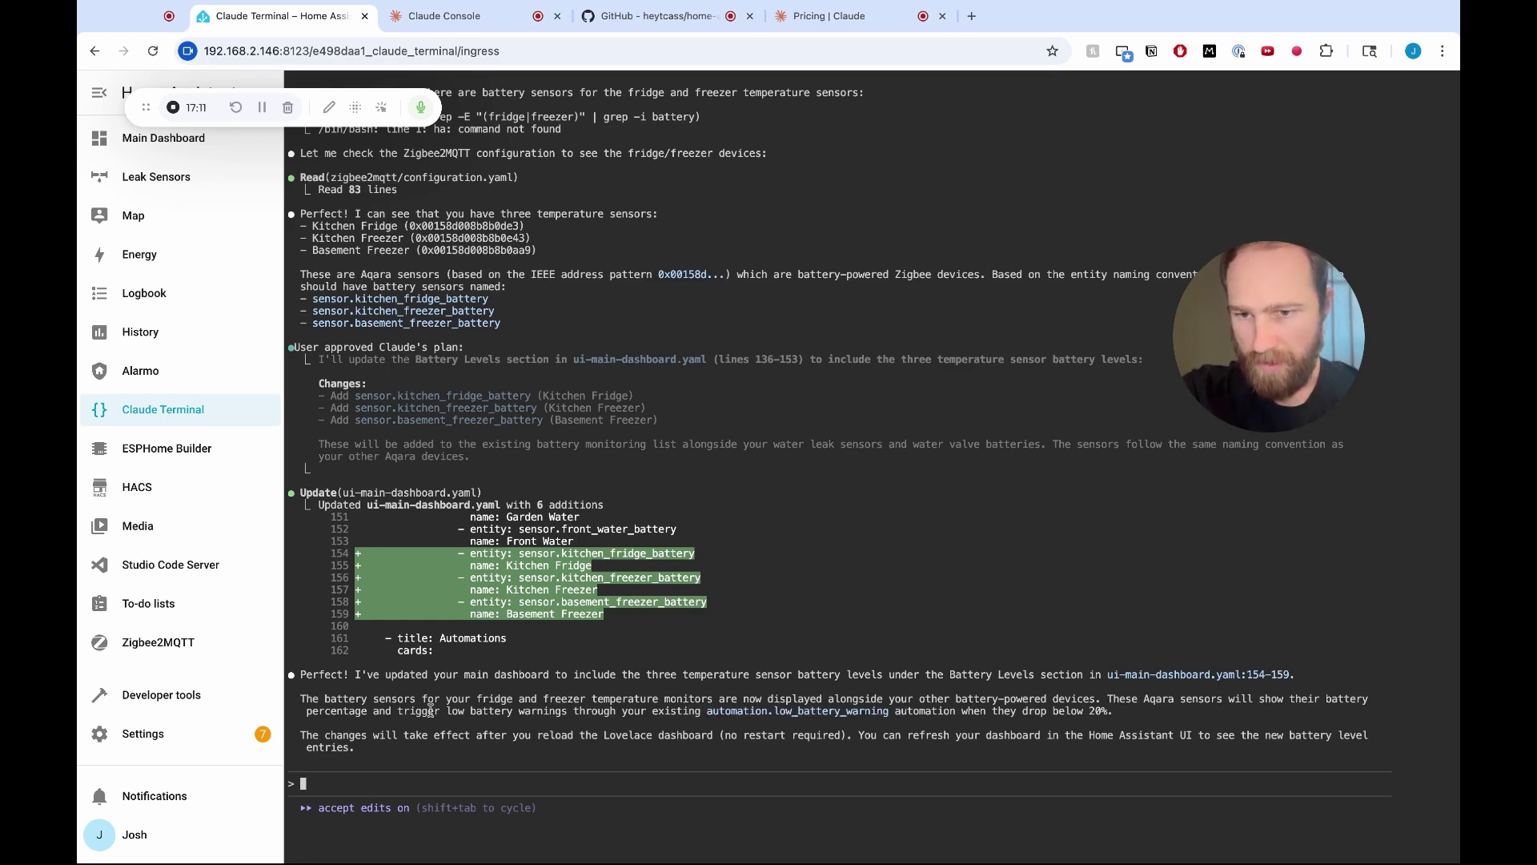
Find Kitchen Fridge, Kitchen Freezer and Basement Freezer in the Main Dashboard's Battery Levels card.
click(163, 138)
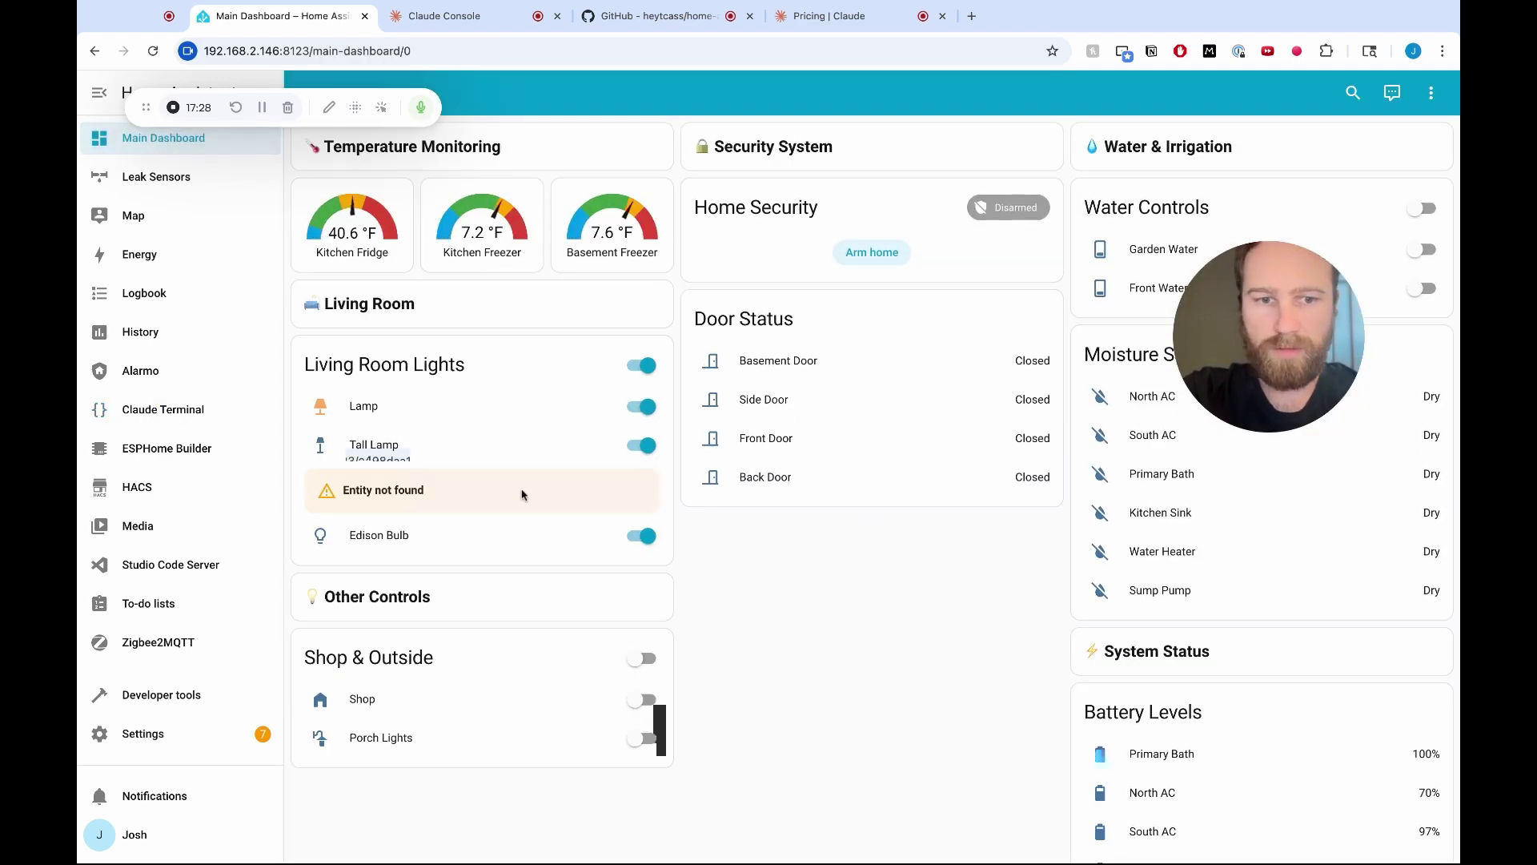
scroll(522, 492, down, 5)
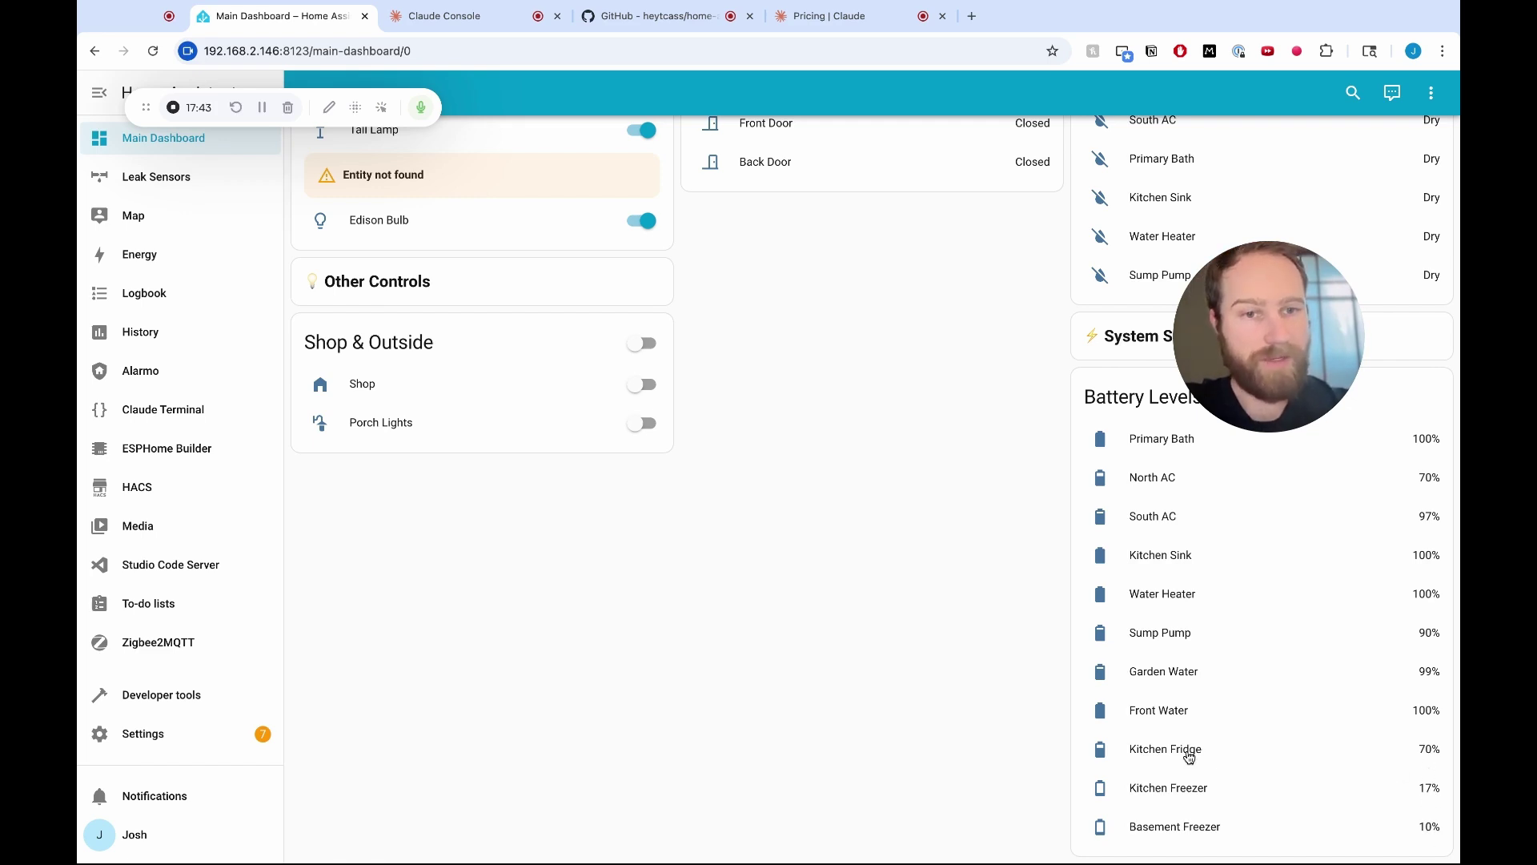
scroll(875, 662, up, 5)
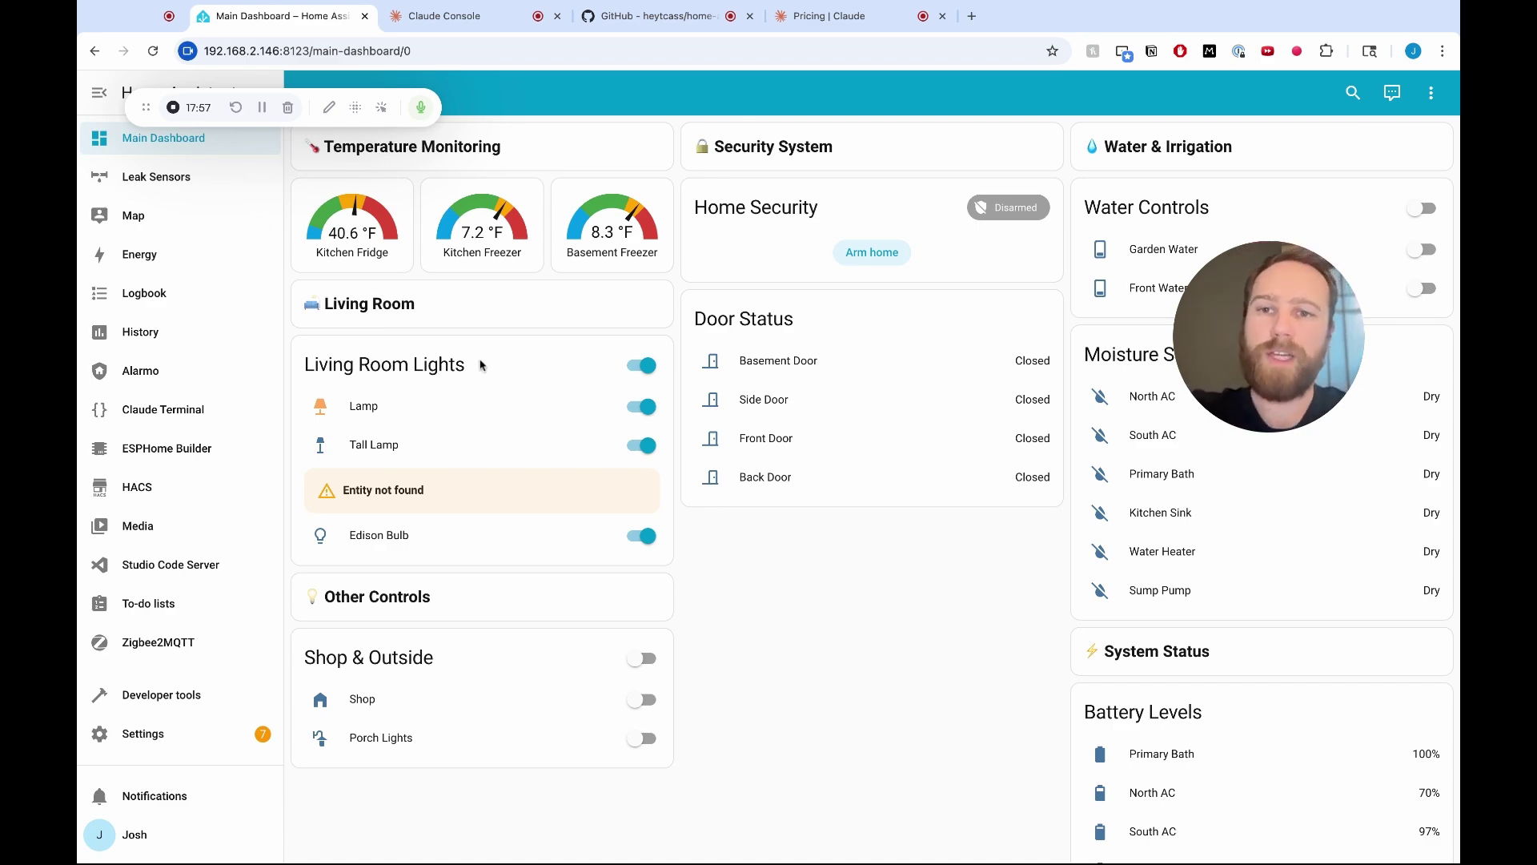
scroll(1136, 574, down, 5)
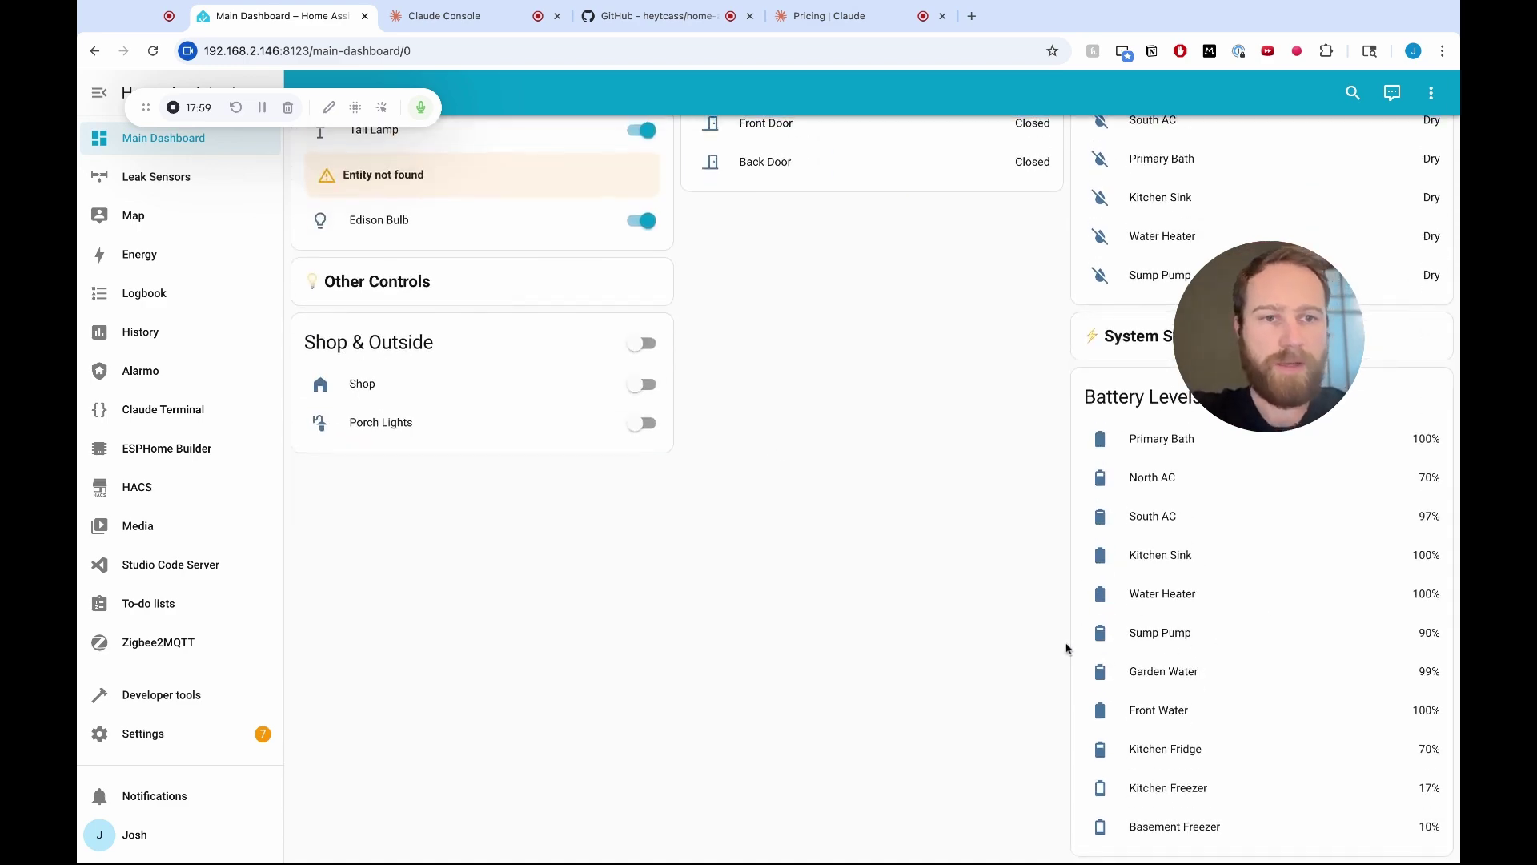
scroll(897, 558, up, 5)
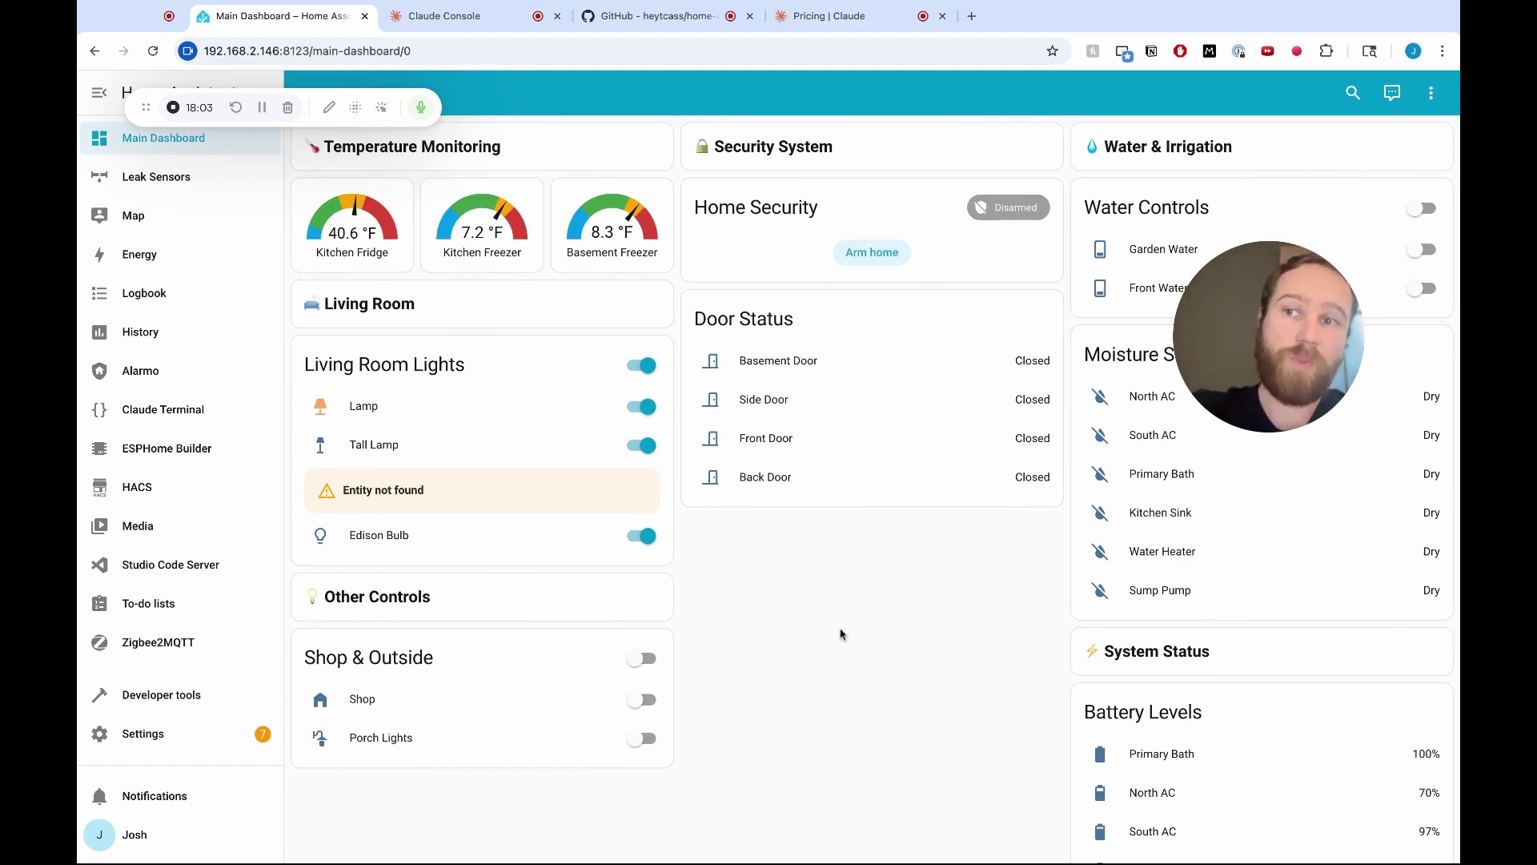
scroll(840, 633, down, 5)
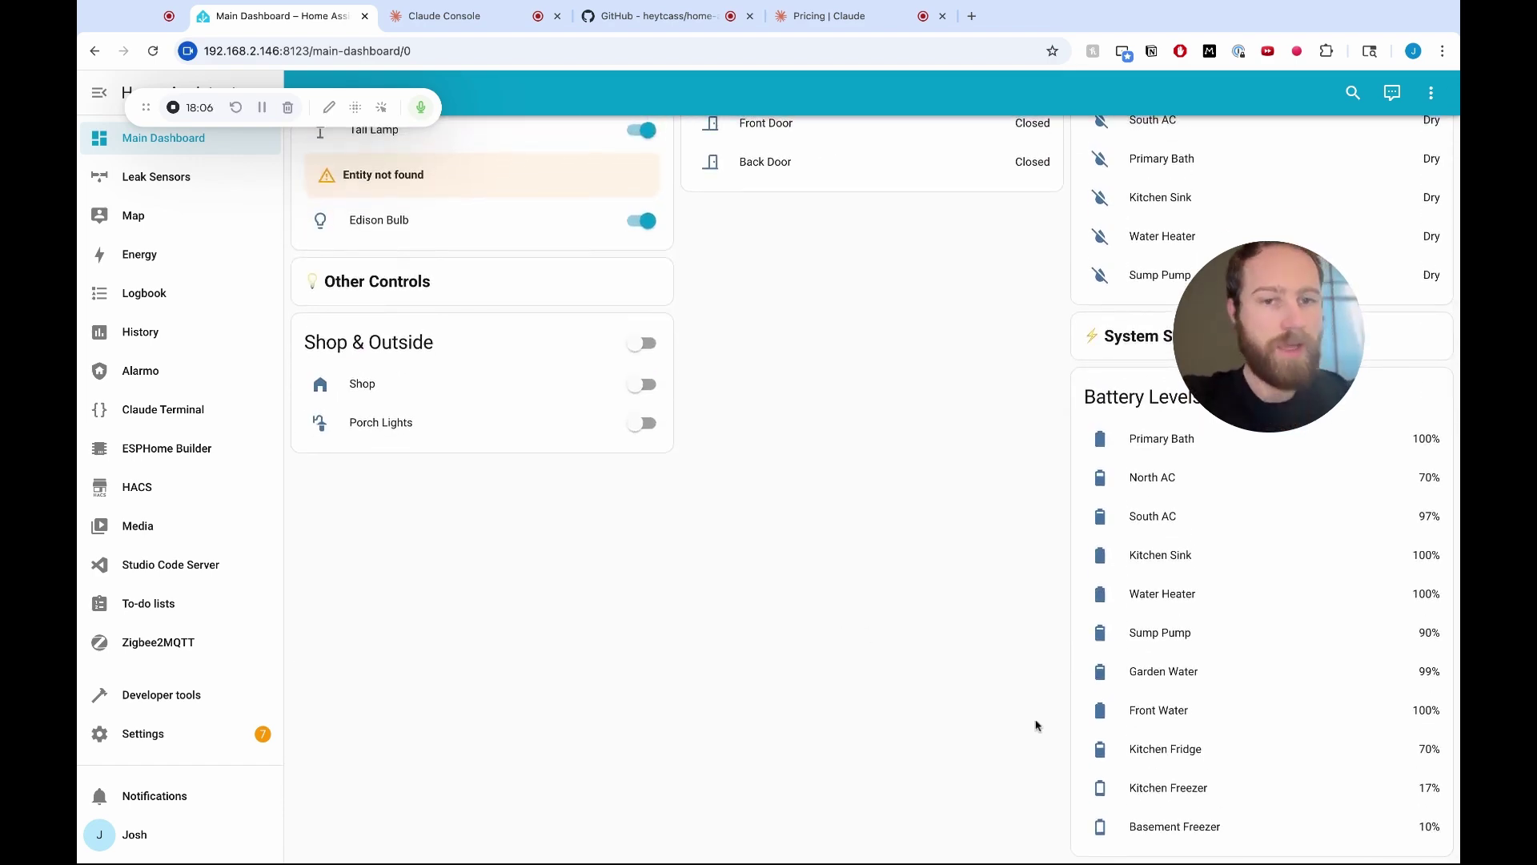
scroll(817, 497, up, 5)
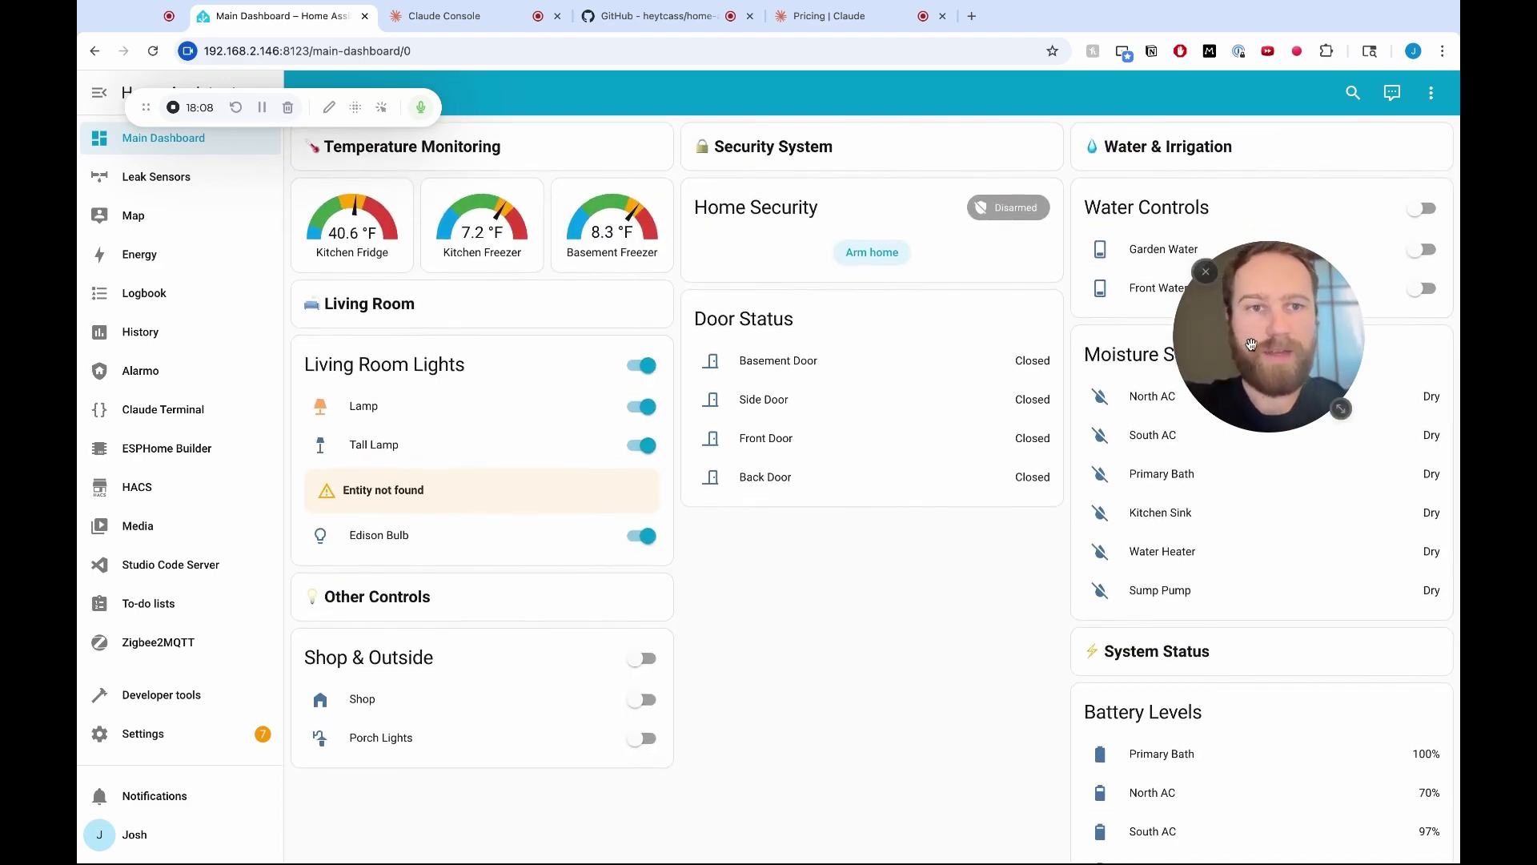
drag(1251, 345, 880, 706)
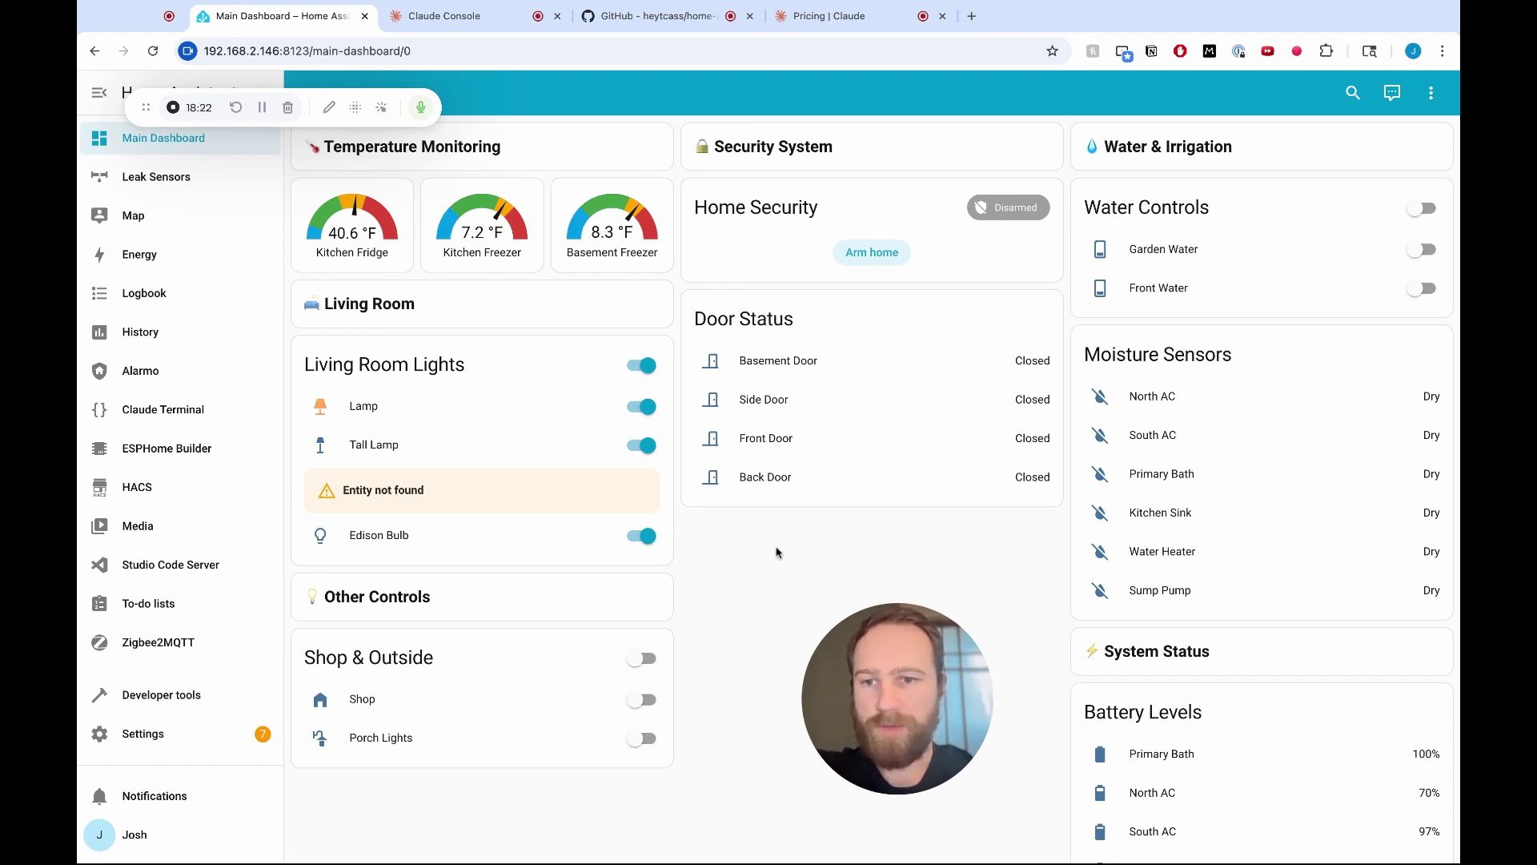
drag(891, 691, 1250, 215)
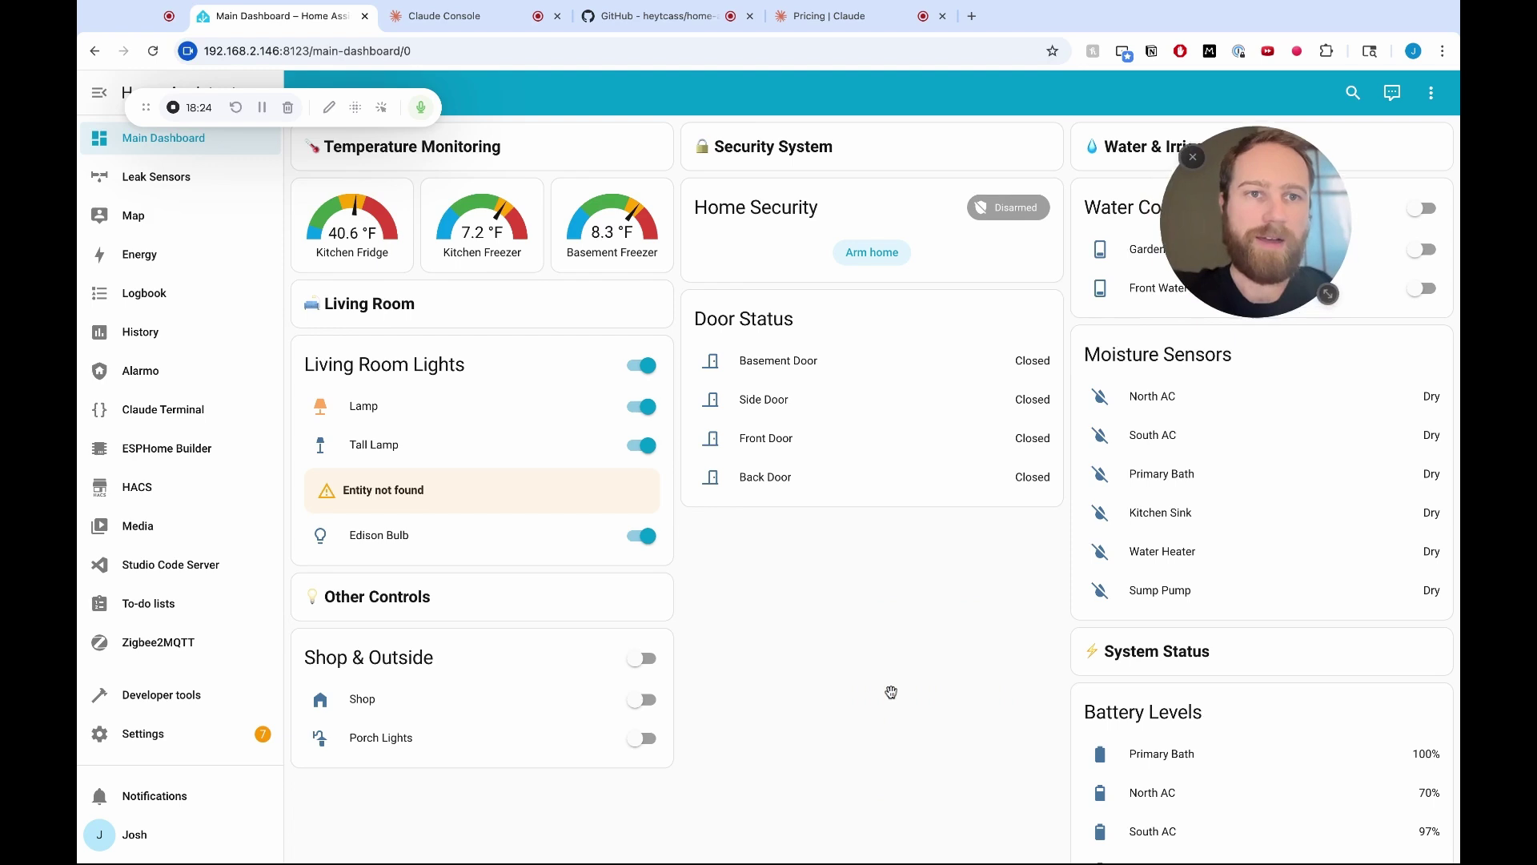